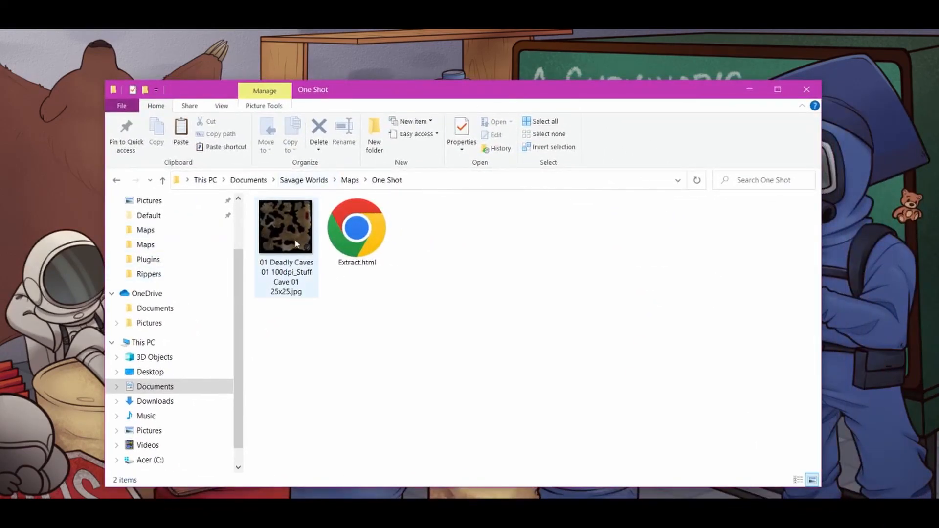
- Open the 01 Deadly Caves jpg from the One Shot folder in the photo viewer
left_click(294, 239)
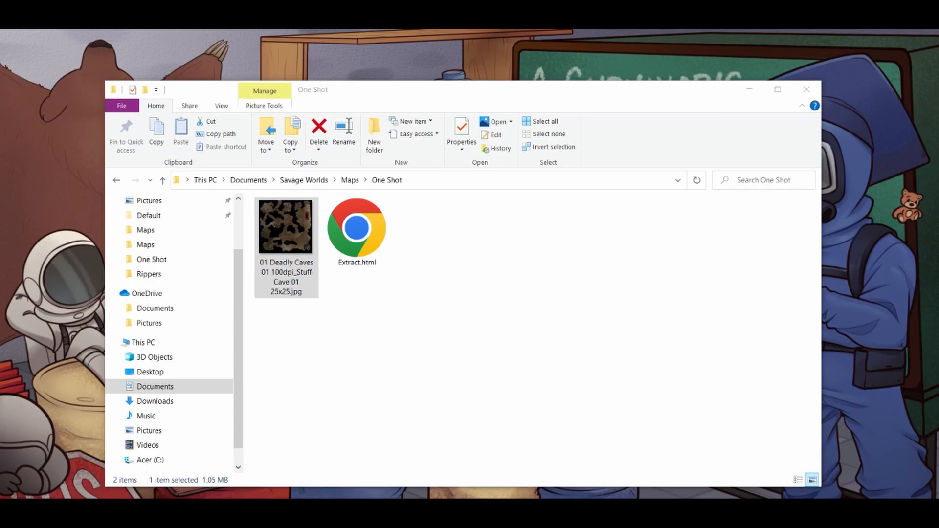
left_click_drag(938, 80, 290, 52)
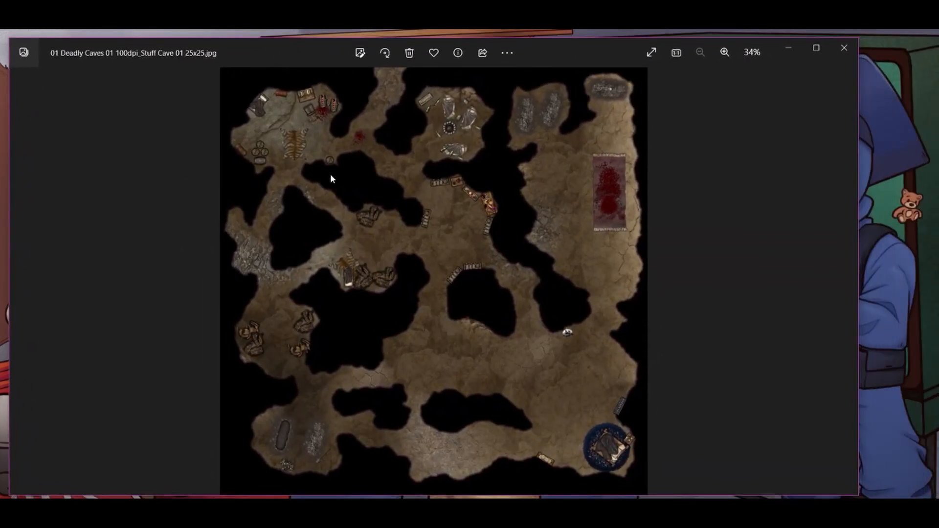
- Zoom into the cave map and pan across its upper passages
scroll(492, 300, "up", 5)
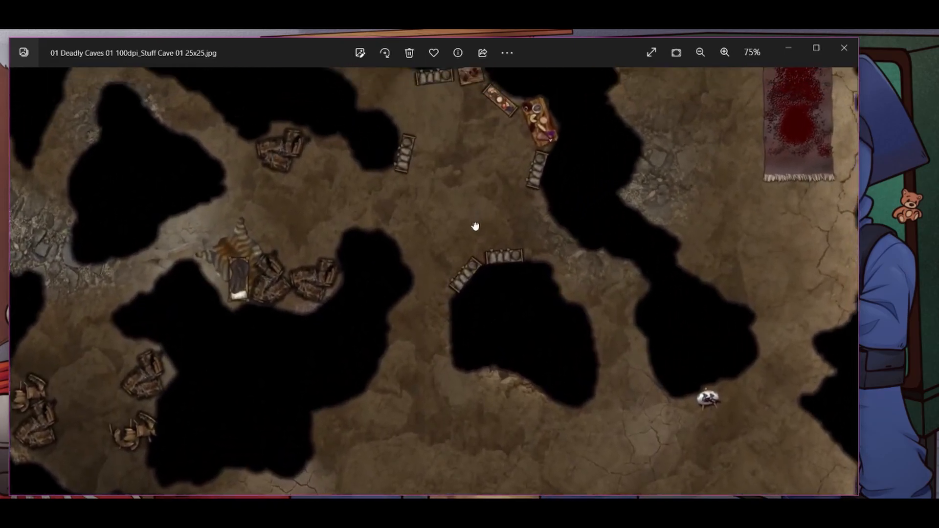
left_click_drag(475, 226, 442, 449)
left_click_drag(450, 348, 446, 270)
scroll(489, 361, "down", 3)
left_click_drag(559, 411, 550, 292)
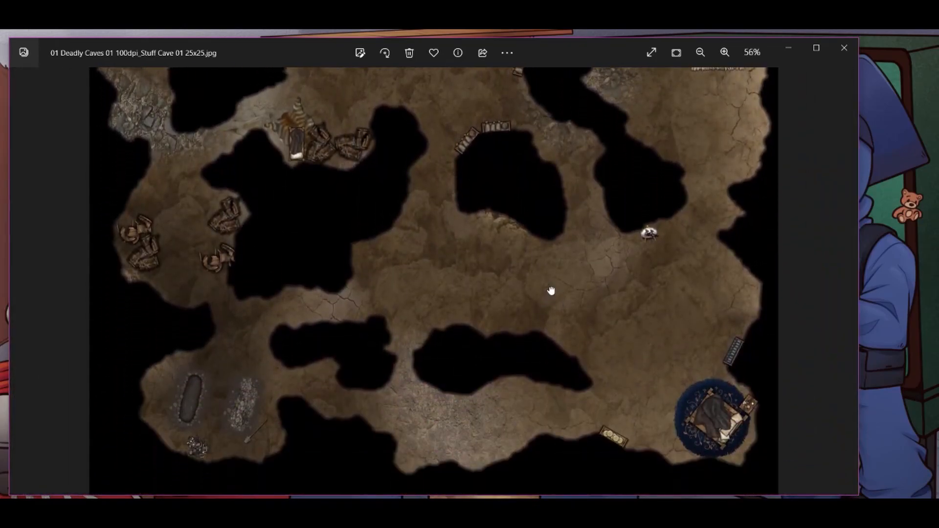
left_click_drag(627, 333, 575, 413)
left_click_drag(581, 233, 525, 206)
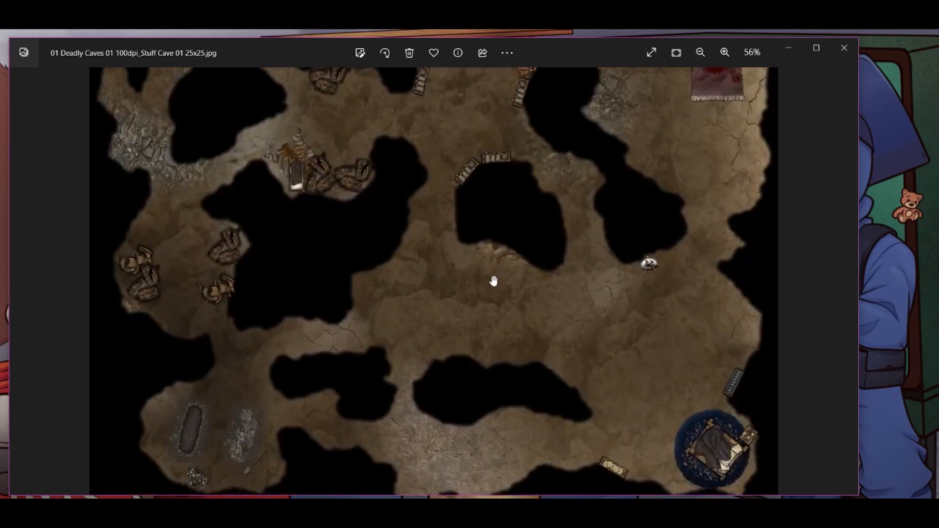
- Look over the remaining caves, then bring the blank Inkscape document to the front
scroll(507, 283, "up", 1)
scroll(509, 284, "down", 1)
left_click_drag(552, 190, 506, 372)
left_click_drag(538, 206, 518, 277)
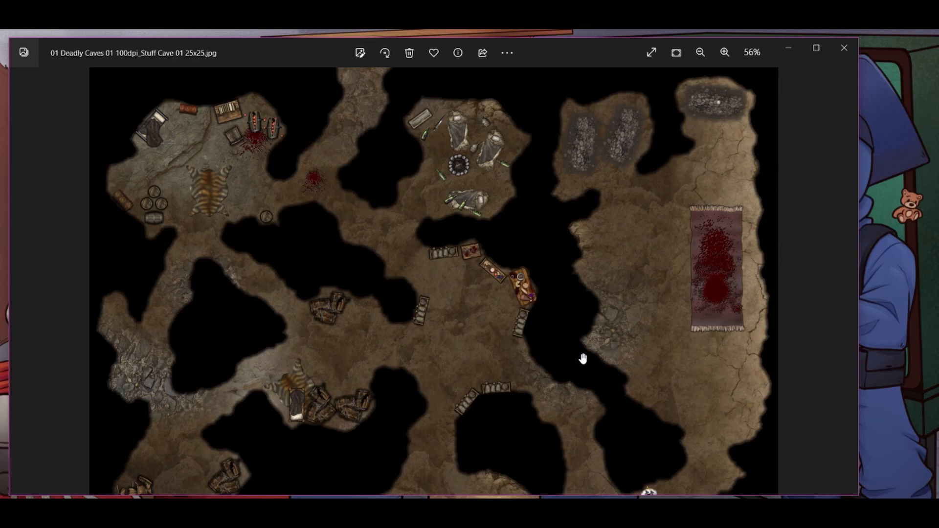
scroll(598, 374, "down", 2)
scroll(600, 371, "up", 4)
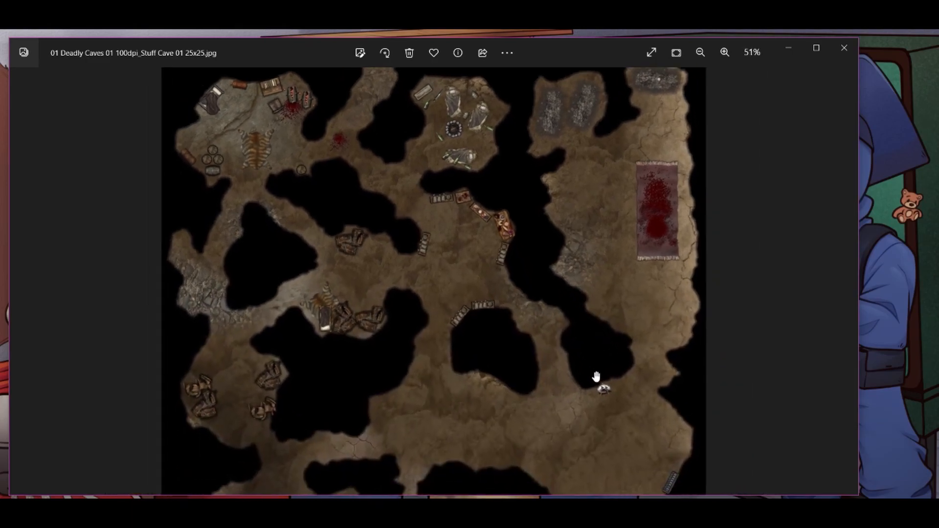
left_click_drag(585, 380, 591, 202)
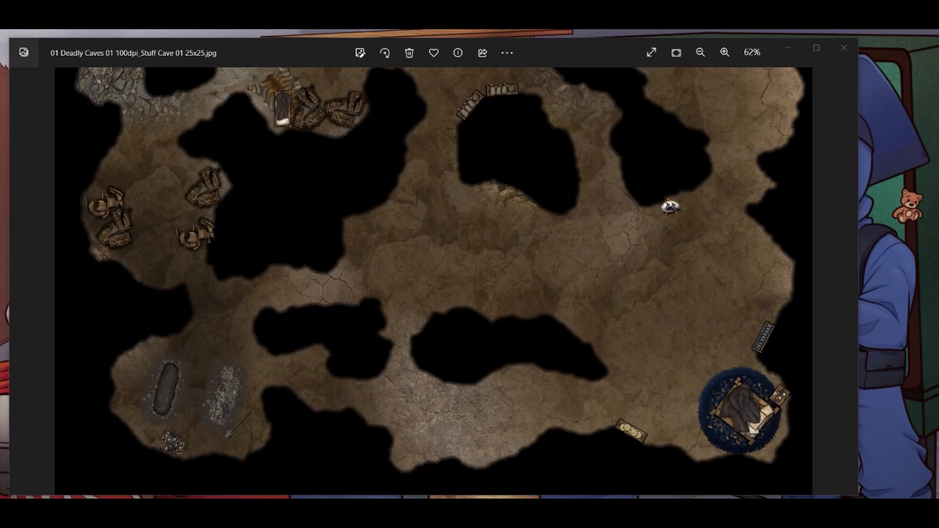
left_click_drag(344, 1, 408, 14)
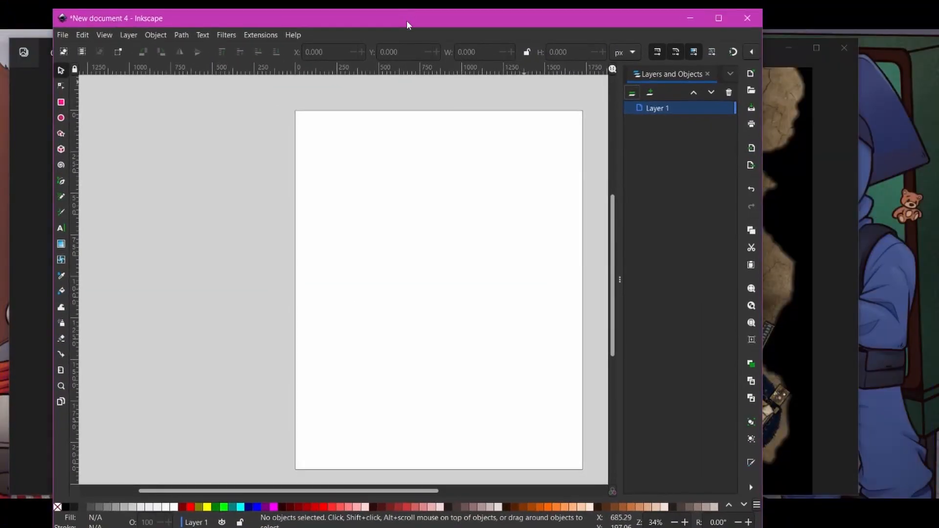
- Maximize Inkscape and bring up Document Properties for the 1728 × 2160 px page
double_click(407, 19)
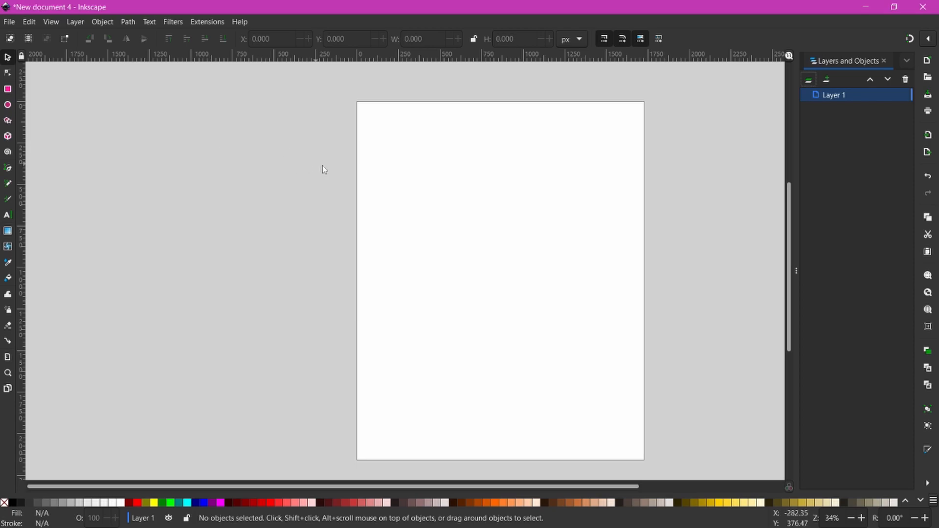
left_click(8, 25)
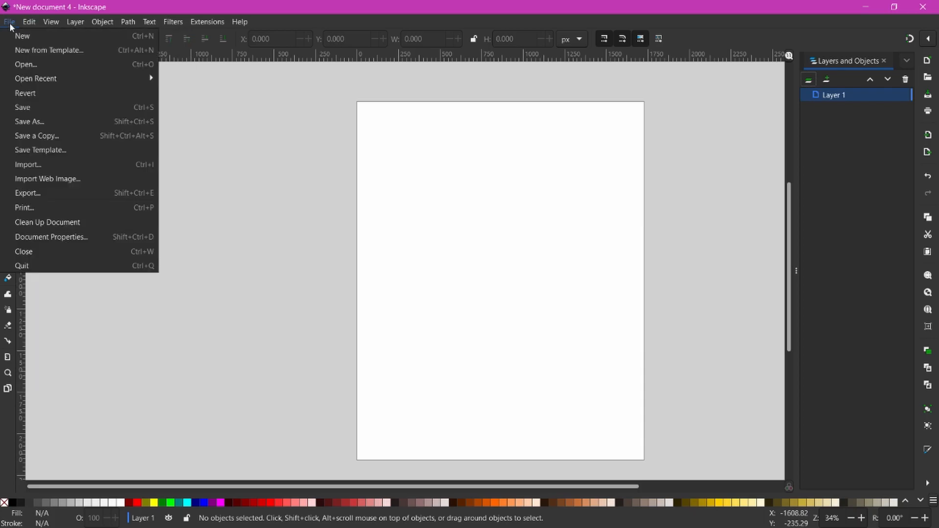
left_click(73, 238)
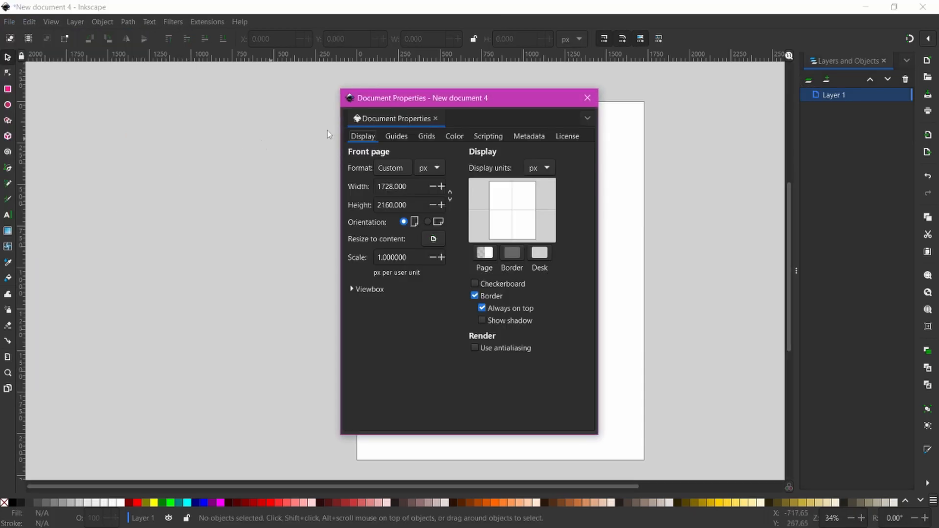
- Create a new rectangular grid with Spacing X 100 and Spacing Y 100
left_click(400, 137)
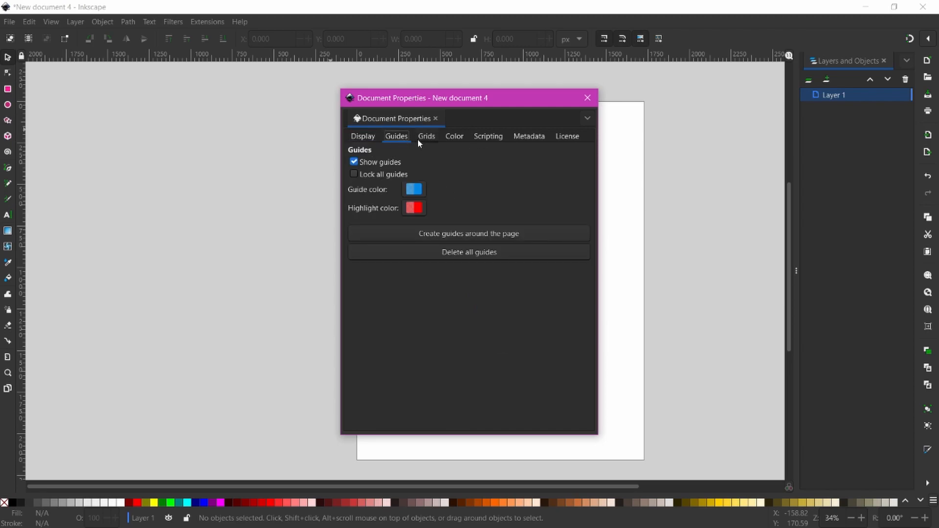
left_click(417, 140)
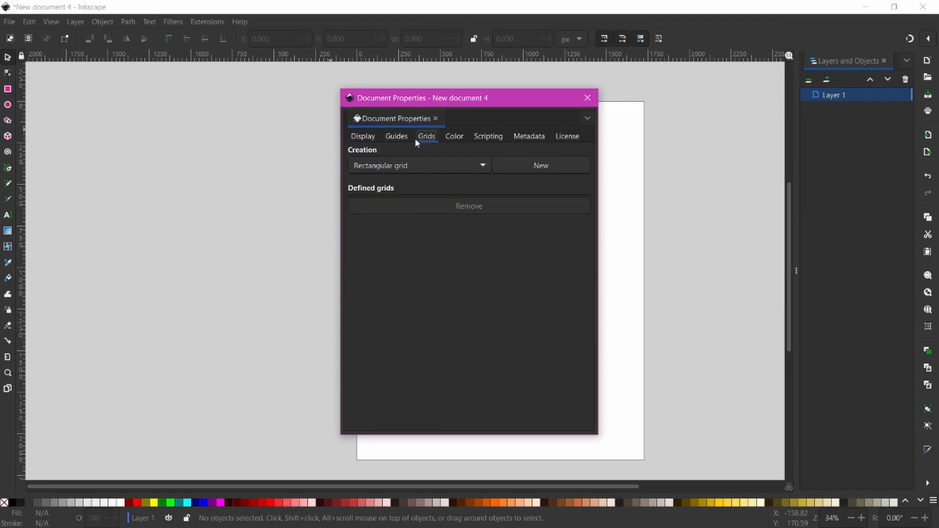
left_click(518, 166)
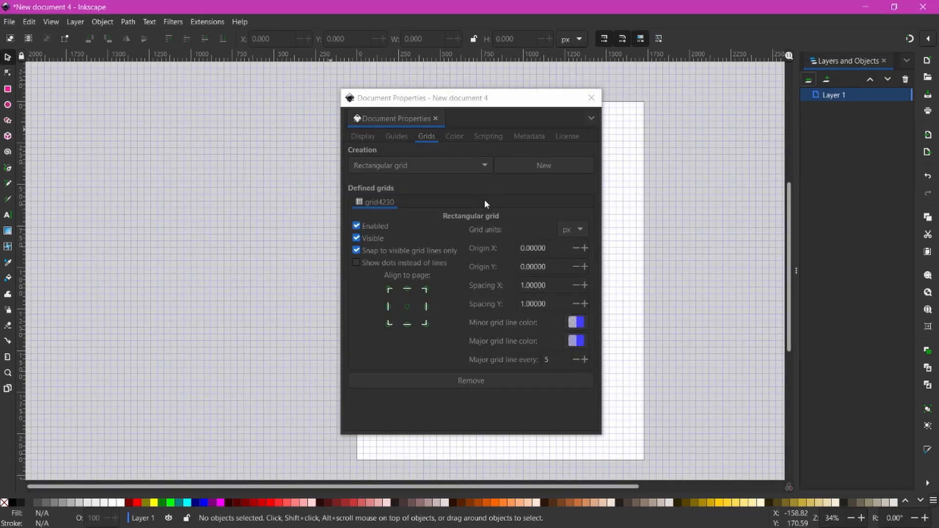
left_click(538, 287)
double_click(538, 287)
type("100")
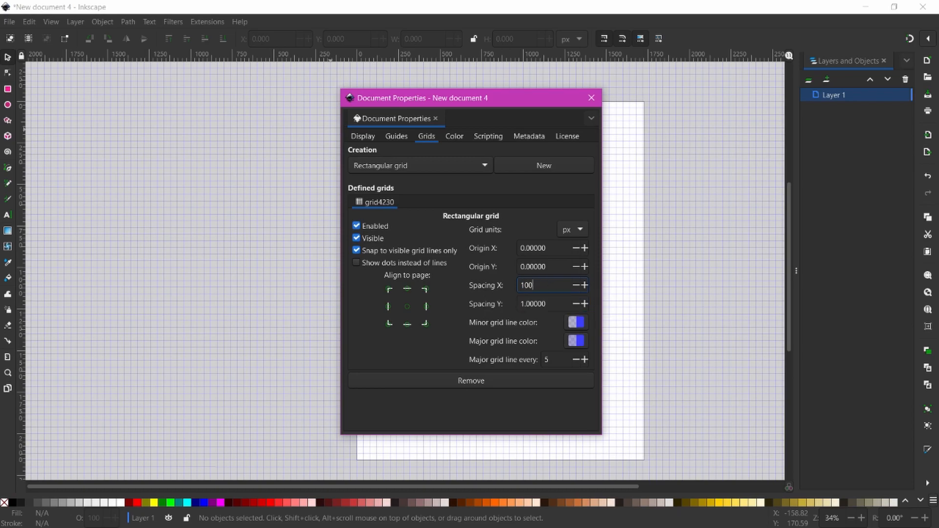
key("Tab")
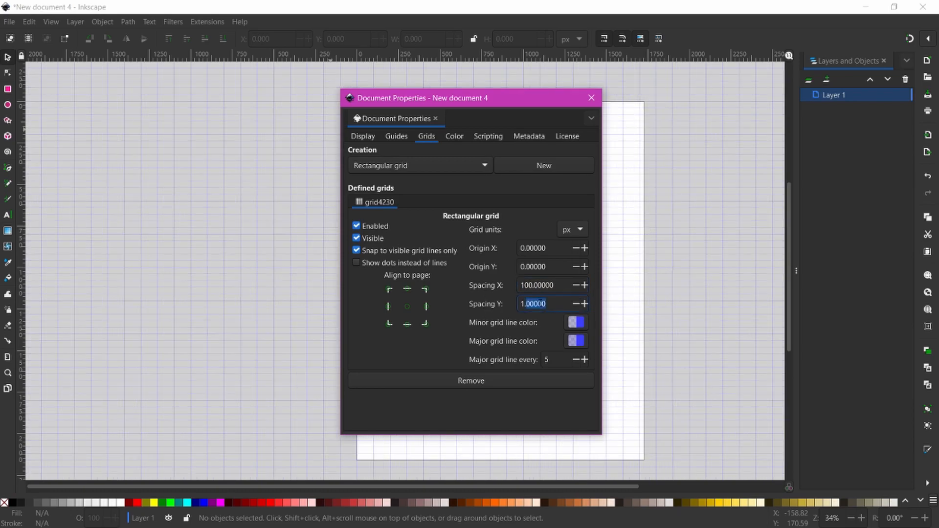
type("100")
key("Return")
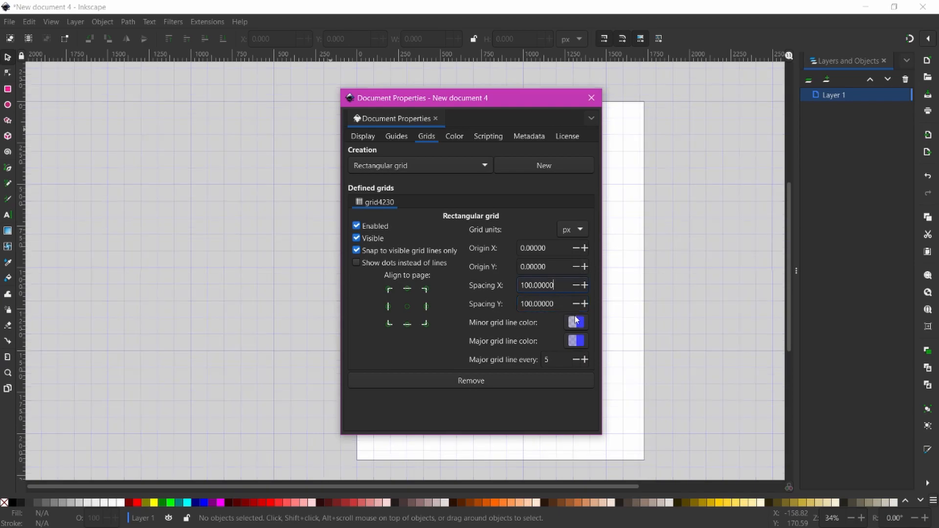
left_click(575, 325)
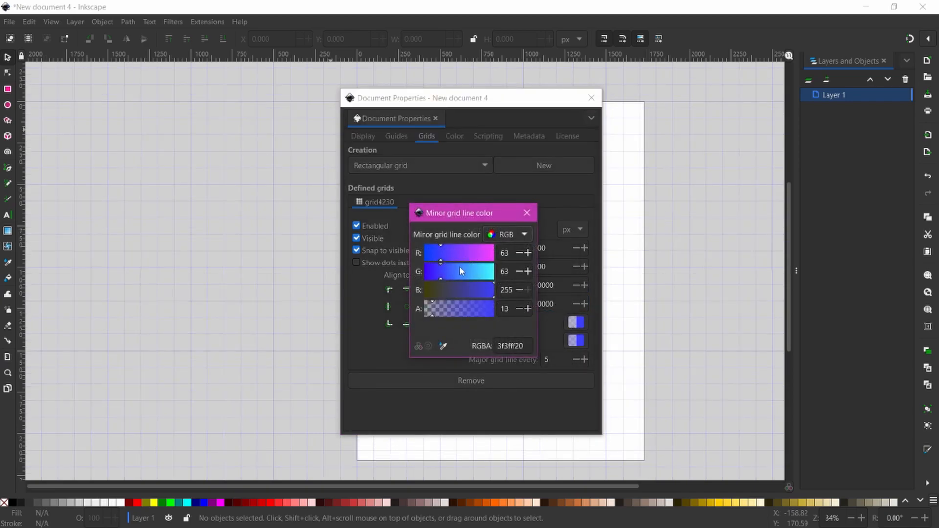
- Make the minor grid lines solid red (ff0000ff)
left_click_drag(441, 275, 494, 272)
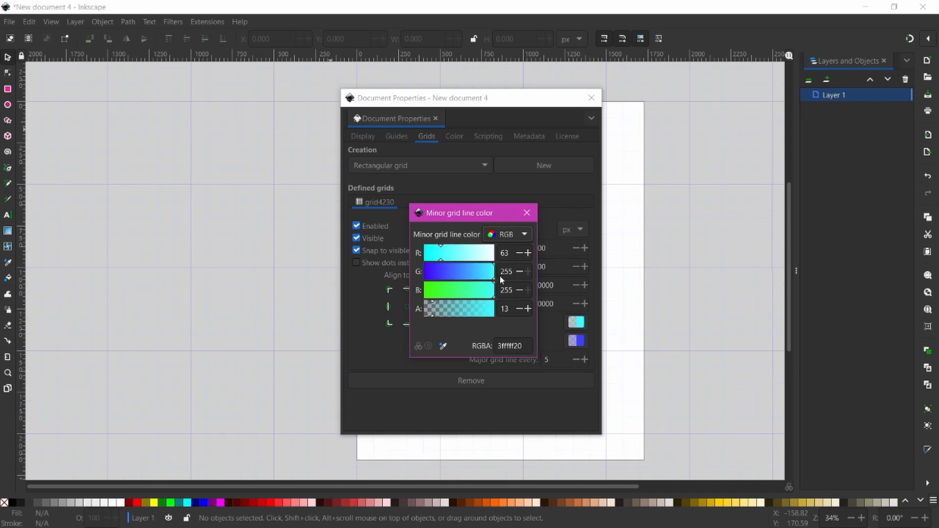
left_click_drag(433, 314, 513, 313)
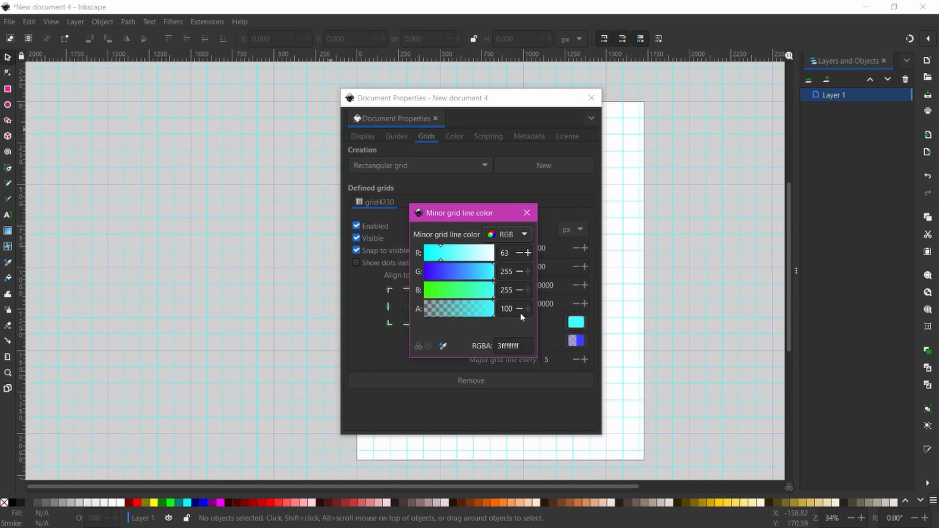
left_click_drag(440, 260, 410, 268)
left_click_drag(475, 293, 405, 290)
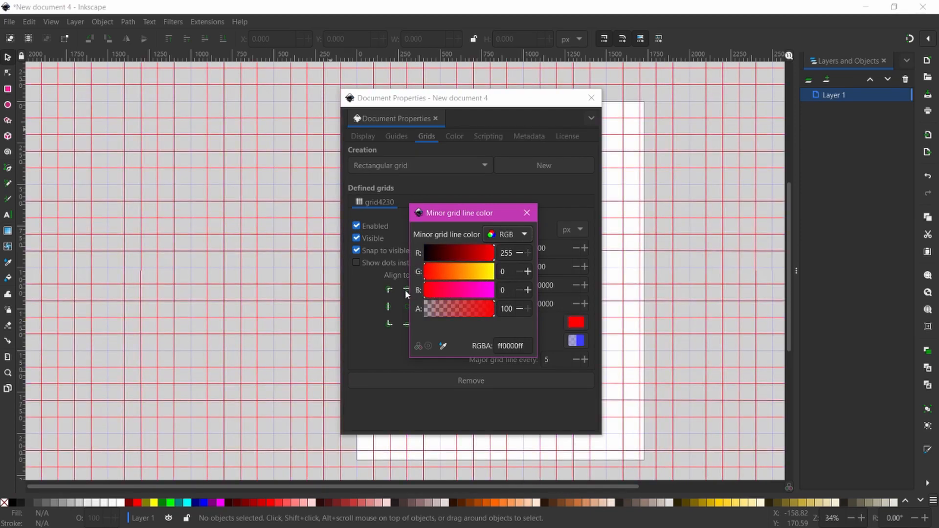
left_click(527, 214)
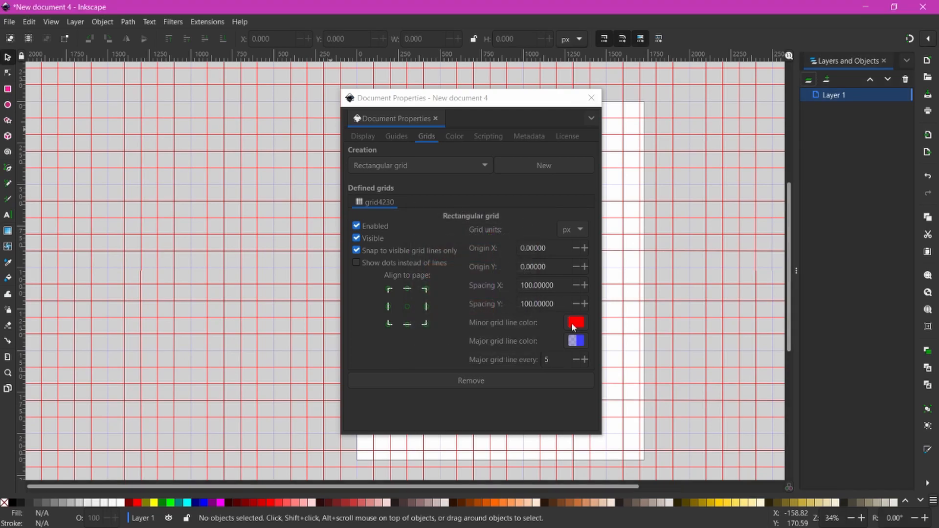
- Make the major grid lines solid magenta (ff00ffff)
left_click(576, 340)
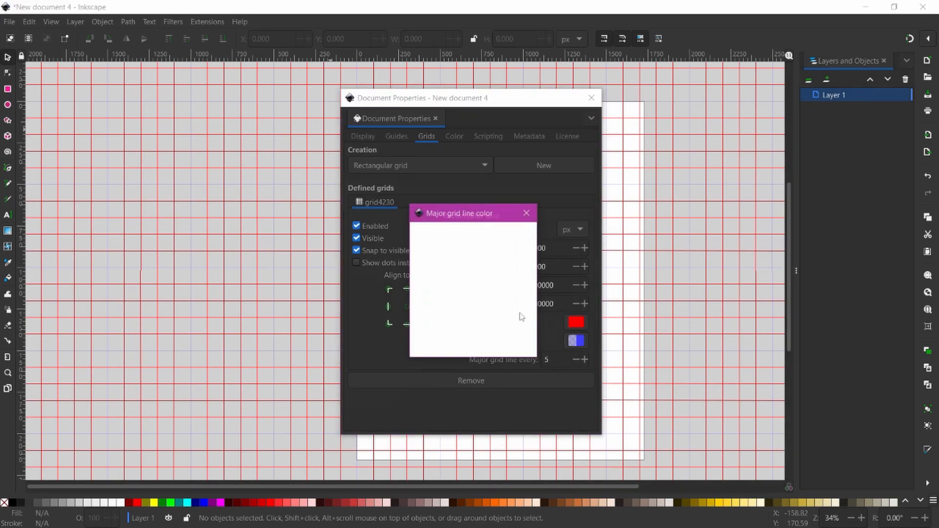
left_click_drag(442, 255, 503, 260)
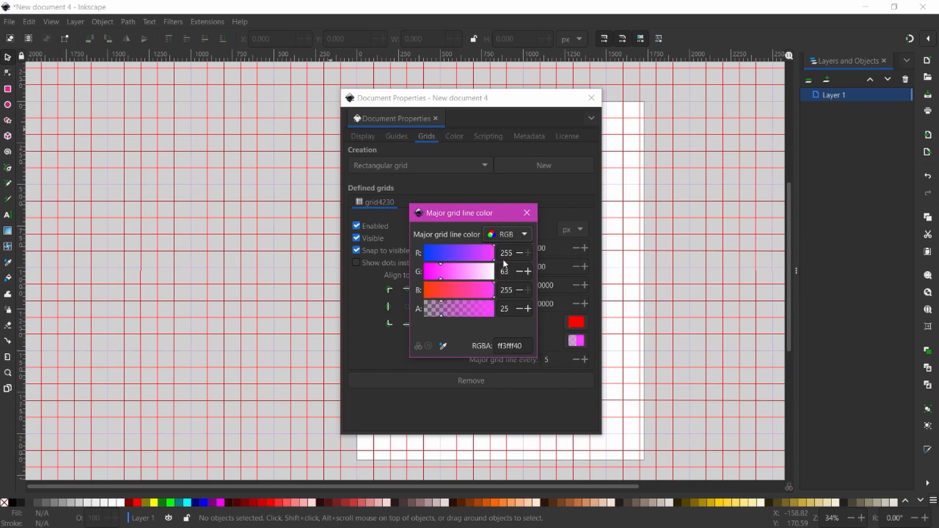
left_click_drag(441, 316, 510, 310)
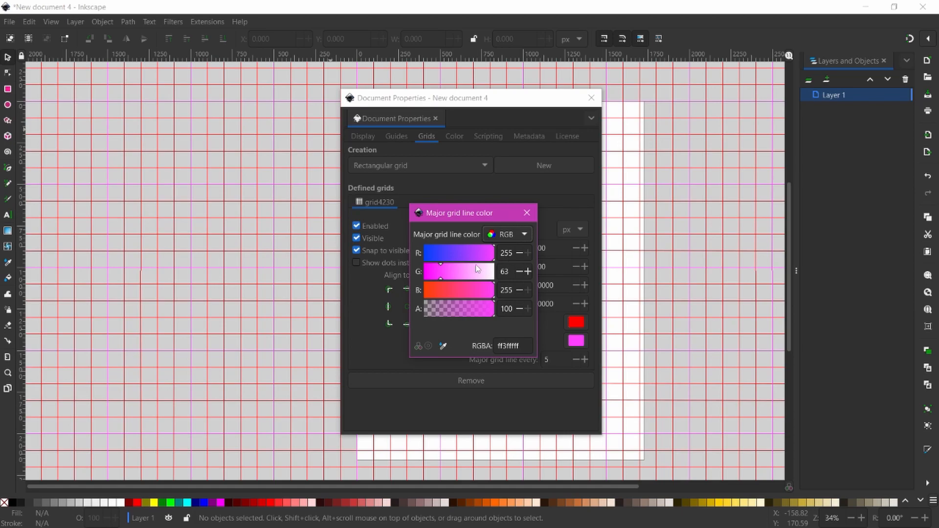
left_click_drag(440, 273, 421, 279)
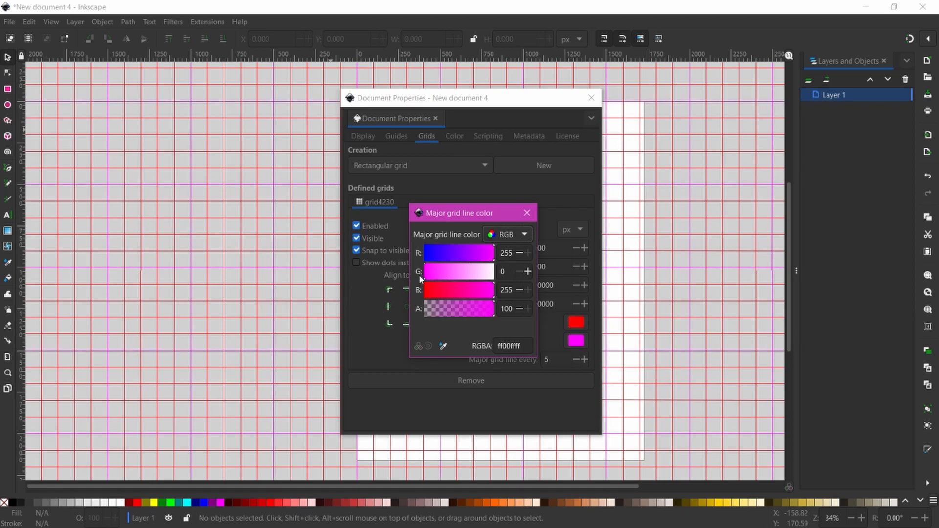
left_click(527, 214)
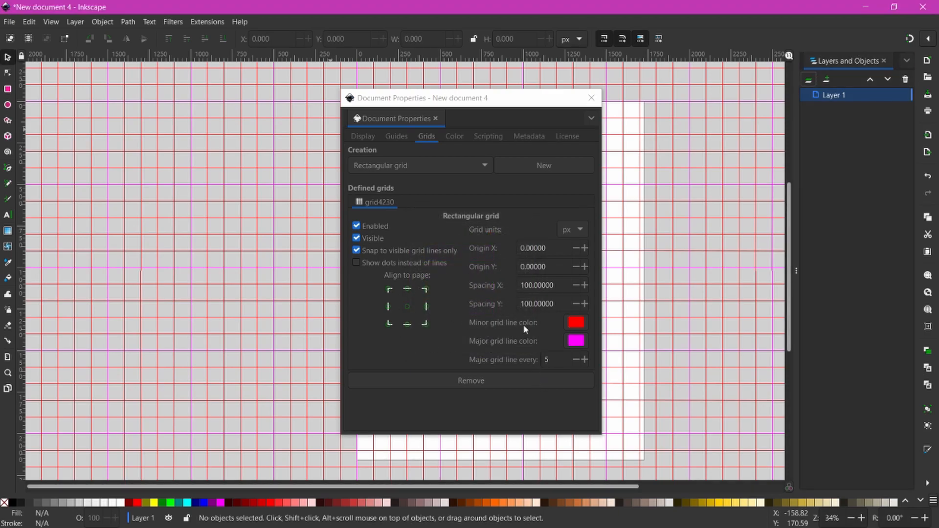
left_click(591, 98)
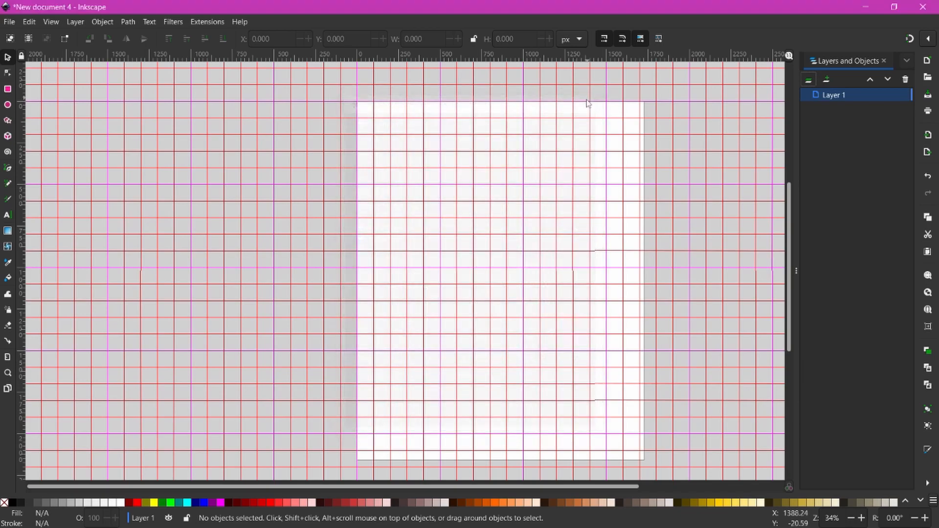
scroll(451, 255, "down", 5)
scroll(451, 255, "up", 5)
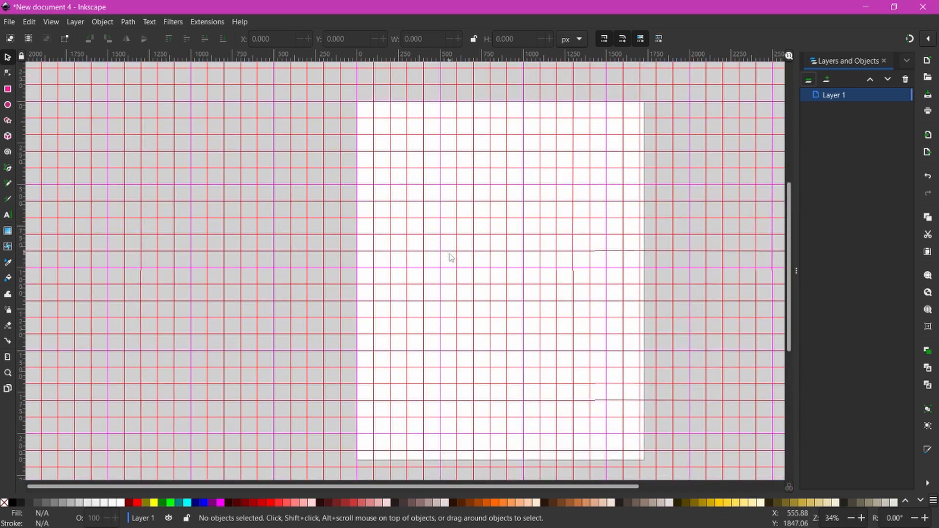
right_click(490, 211)
left_click(447, 205)
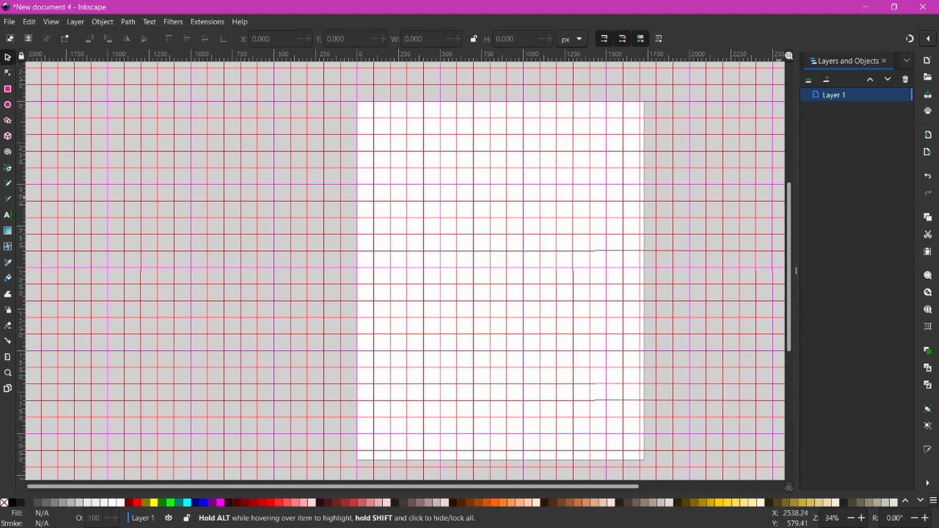
- Drag the Deadly Caves jpg from Explorer onto the Inkscape canvas and confirm the import
key("alt+Tab")
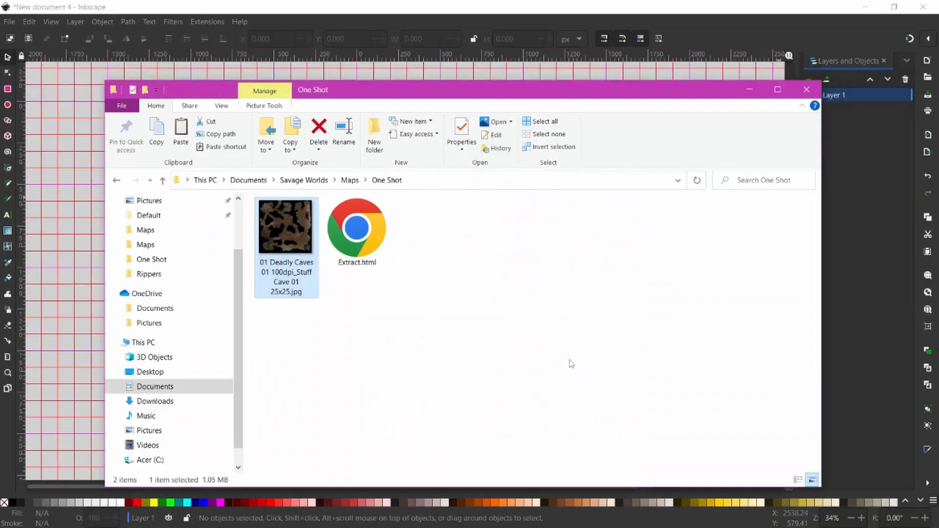
left_click_drag(338, 93, 568, 99)
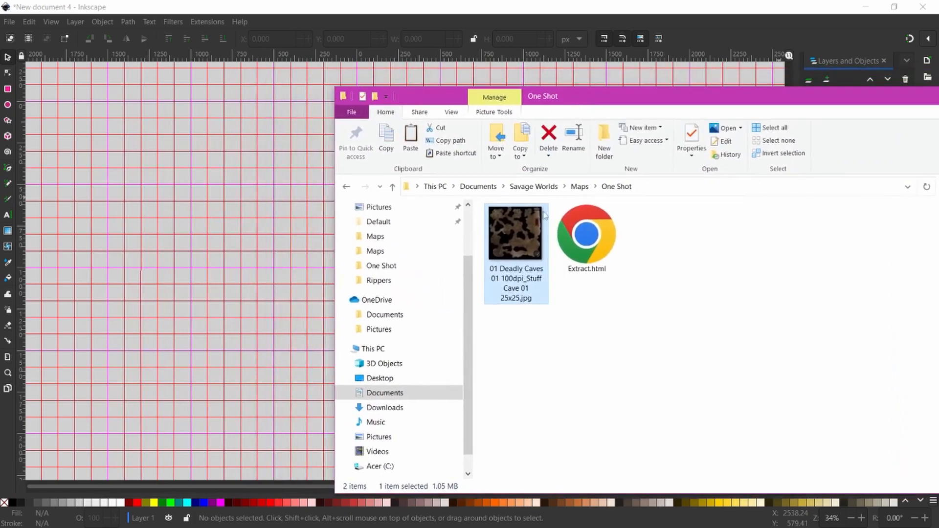
left_click_drag(521, 237, 212, 245)
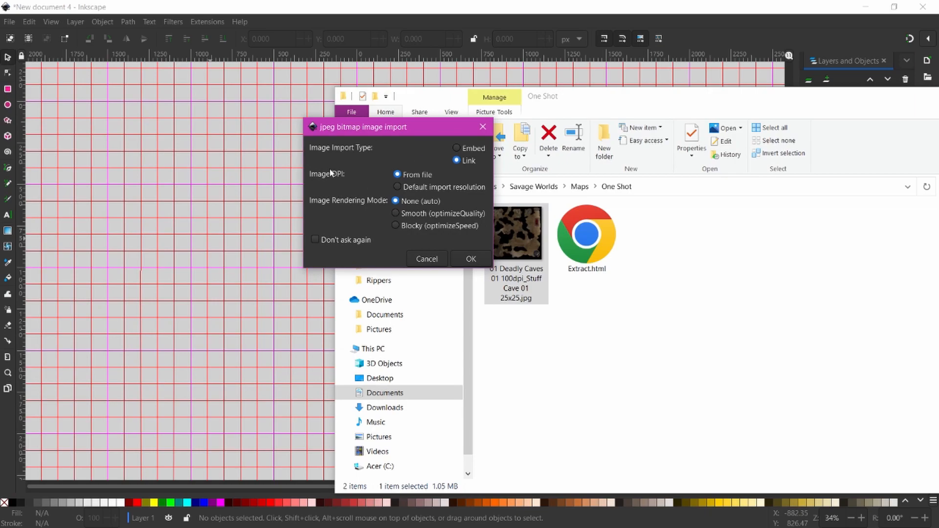
left_click(471, 259)
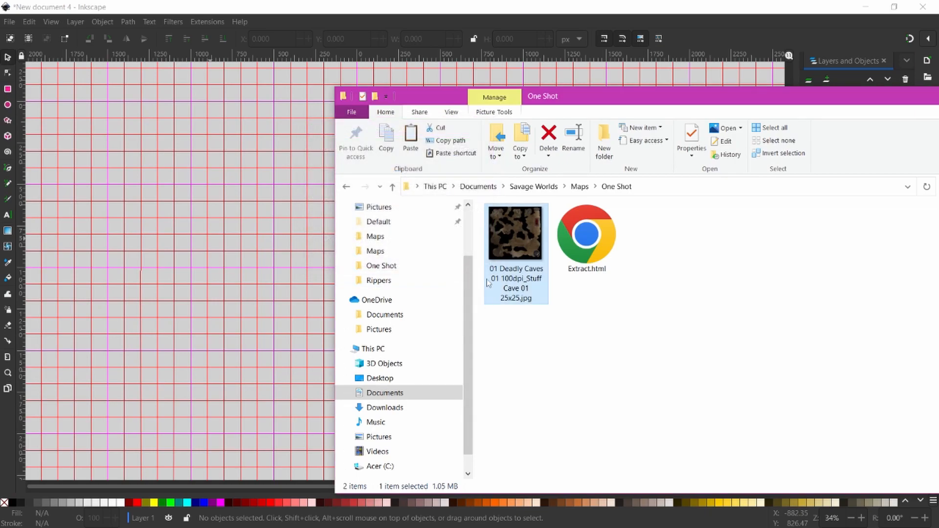
- Move the imported map over the page with its top edge at Y 0
left_click_drag(619, 99, 938, 97)
left_click_drag(243, 171, 430, 244)
left_click_drag(330, 201, 331, 198)
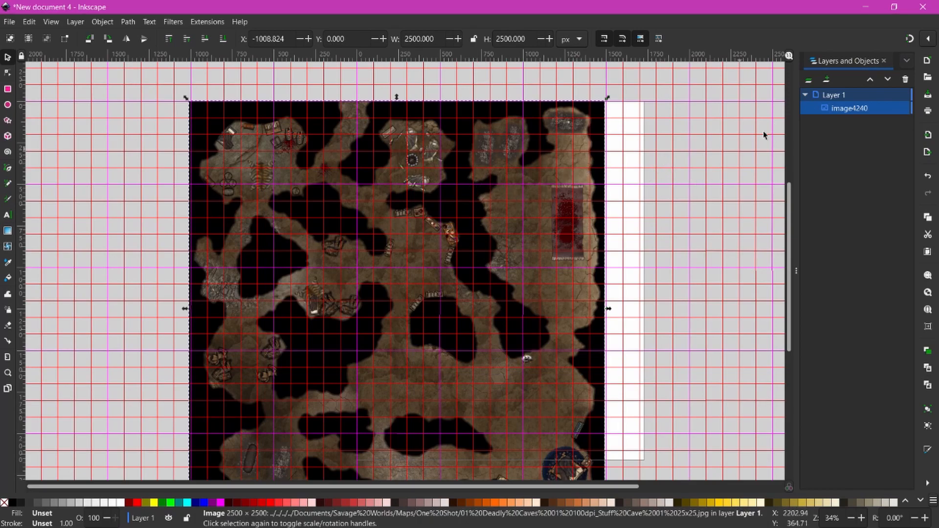
- Enable snapping and snap the cave map to X -1000, Y 0
left_click(926, 39)
left_click(824, 34)
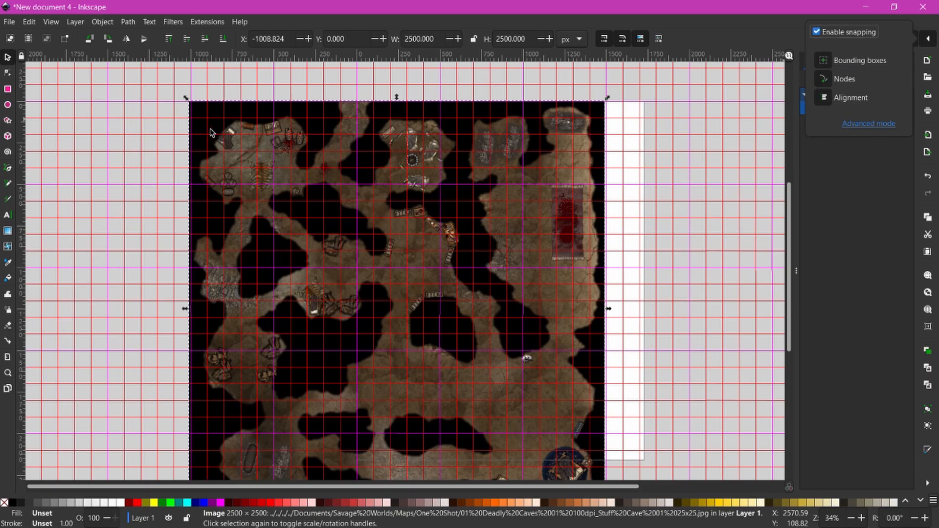
left_click(318, 164)
left_click_drag(391, 190, 309, 161)
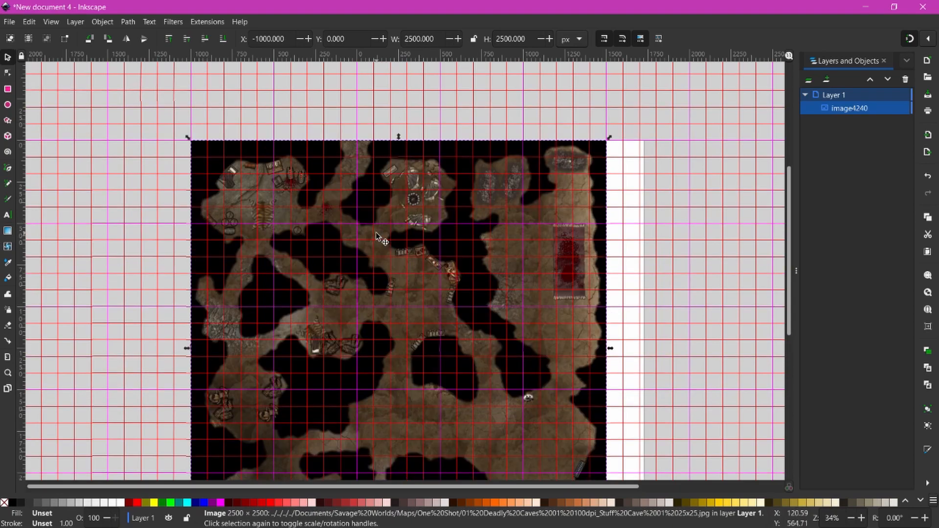
- Zoom in and pan to the map's top-left corner to check it against the grid
key("plus")
key("plus")
key("plus")
right_click(242, 182)
left_click(156, 130)
left_click_drag(155, 129, 430, 365)
left_click_drag(220, 219, 251, 225)
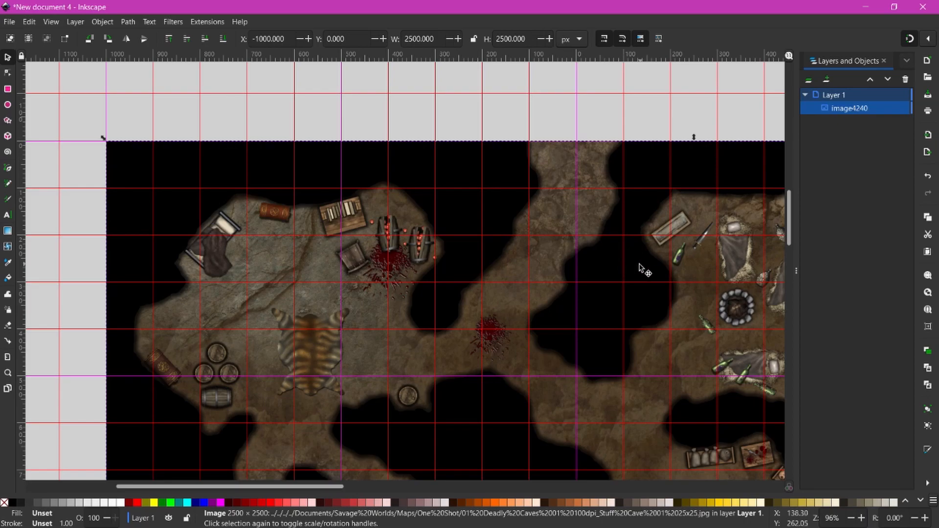
- Scroll right and down along the cave map to check its edges against the page
scroll(636, 264, "right", 10)
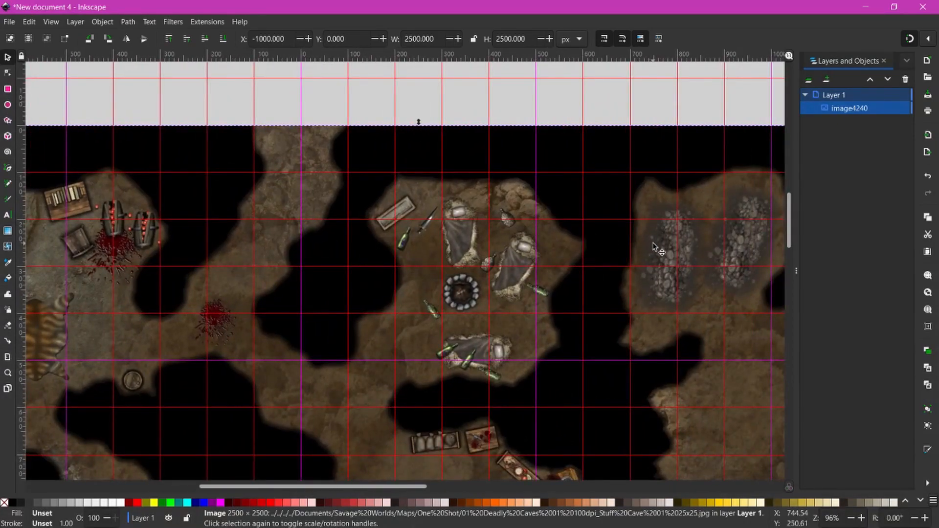
scroll(535, 226, "right", 7)
scroll(617, 239, "right", 6)
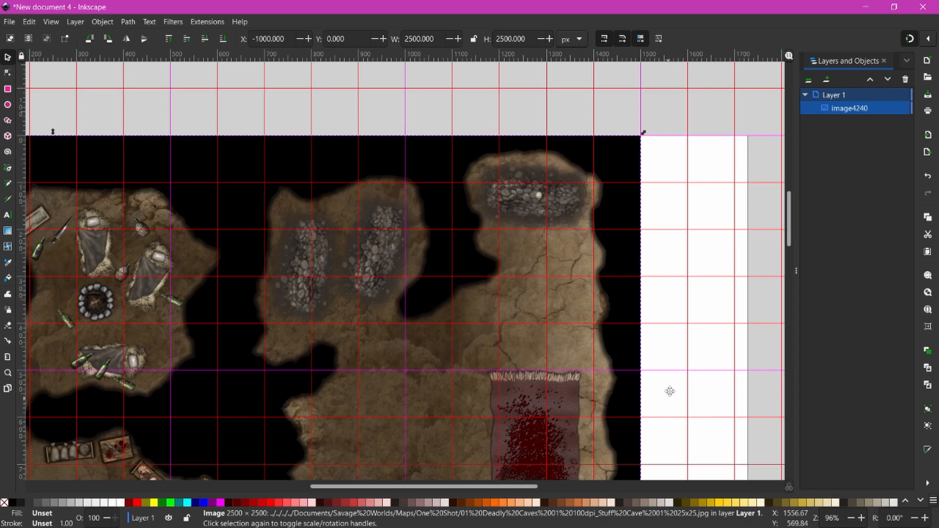
scroll(669, 399, "down", 12)
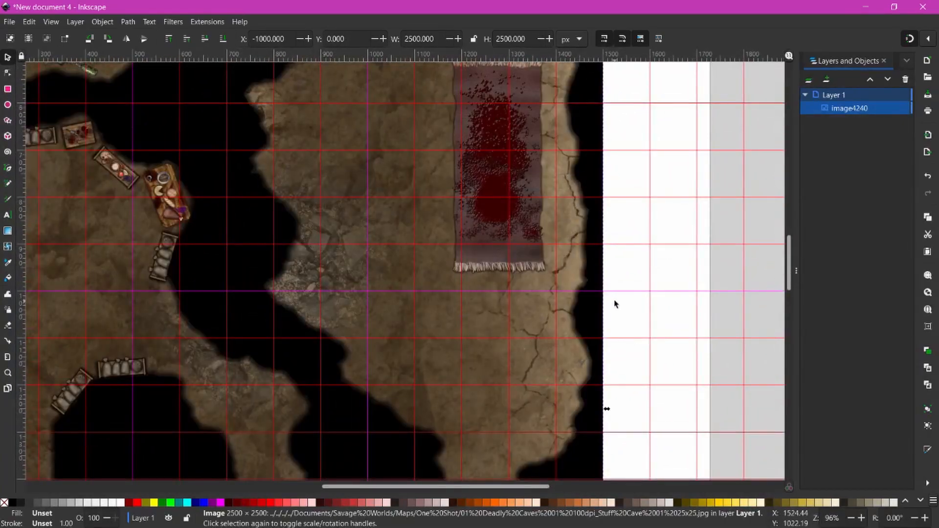
scroll(616, 293, "down", 5)
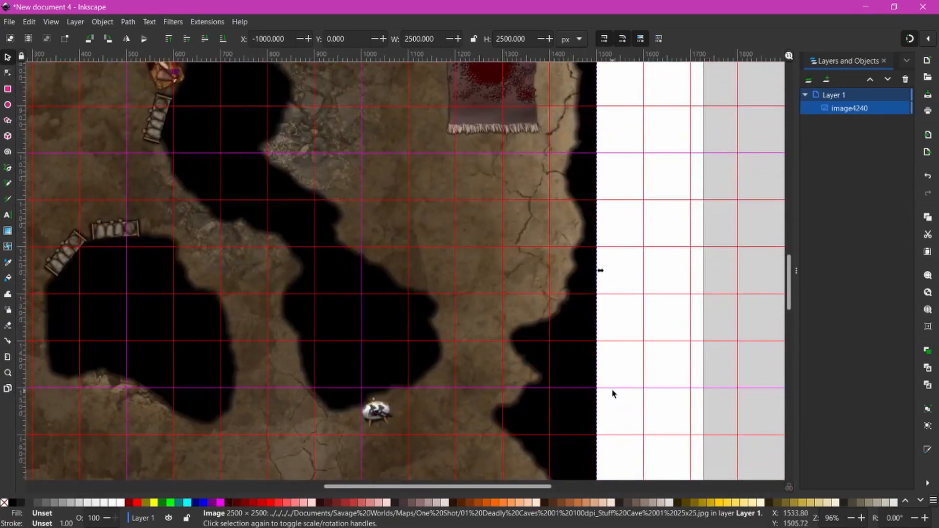
scroll(619, 353, "down", 8)
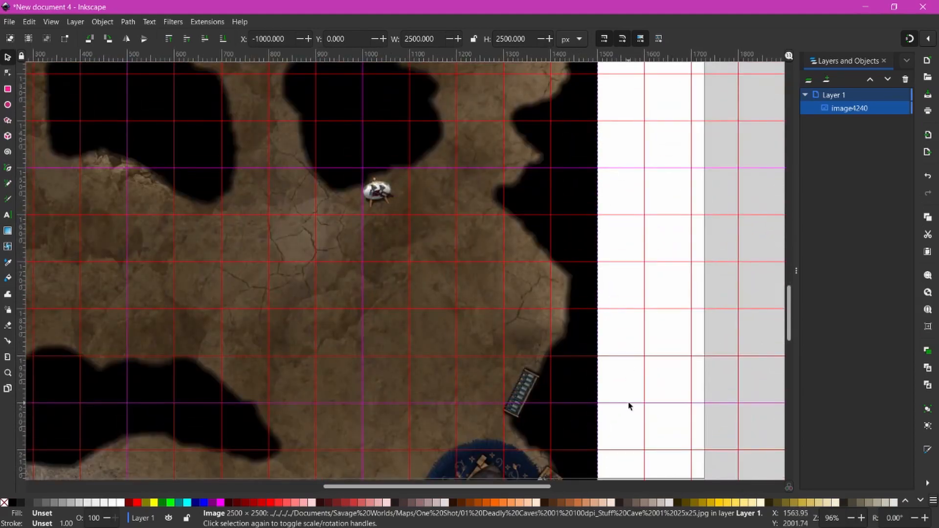
scroll(630, 406, "down", 7)
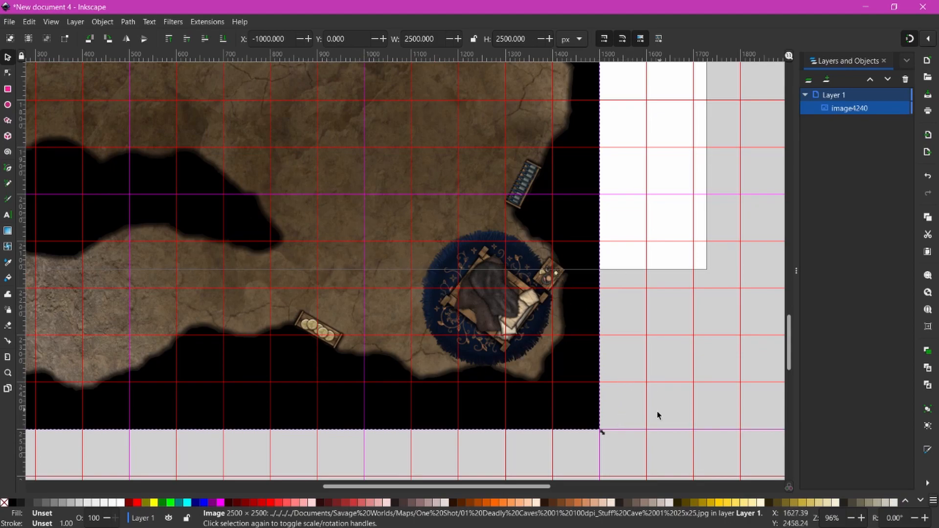
scroll(273, 227, "down", 2)
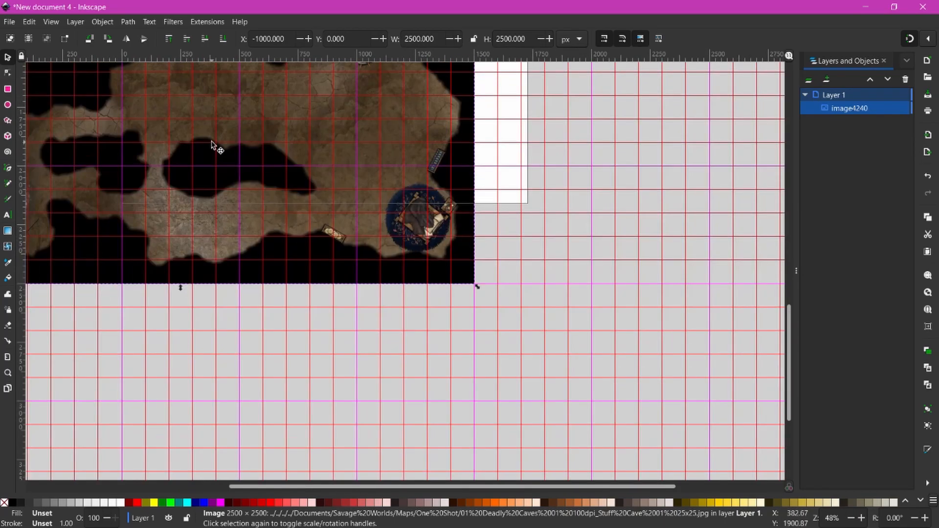
- Pan back to the map's top edge and bring up the File menu
right_click(212, 141)
left_click(178, 124)
left_click_drag(167, 120, 418, 351)
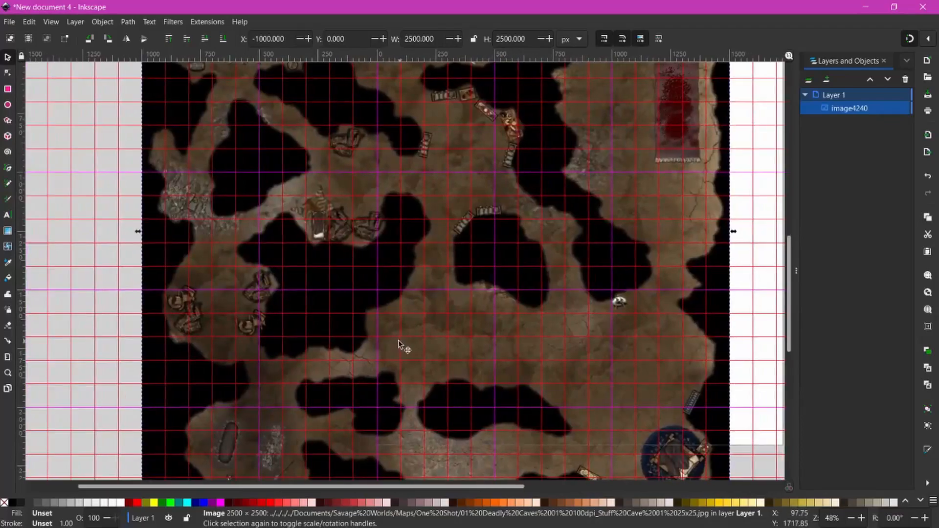
scroll(333, 238, "up", 2)
left_click_drag(336, 162, 307, 260)
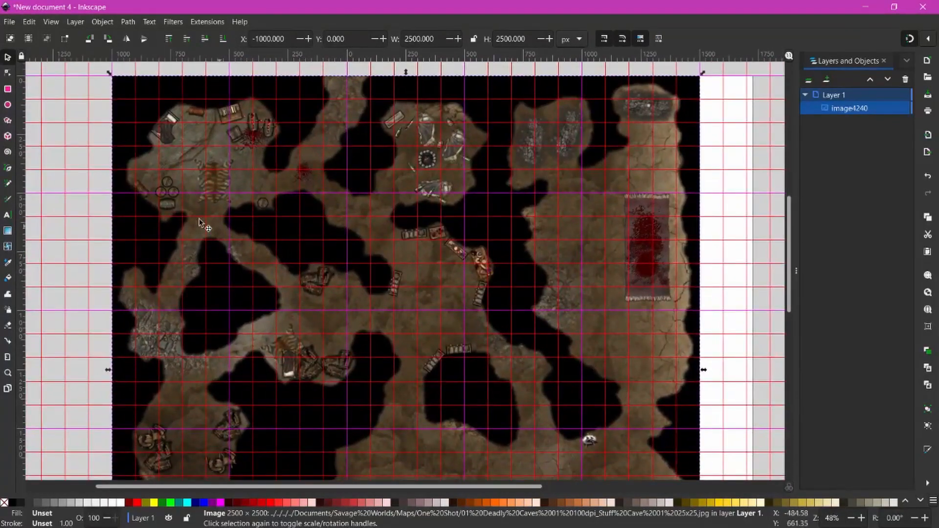
left_click(17, 22)
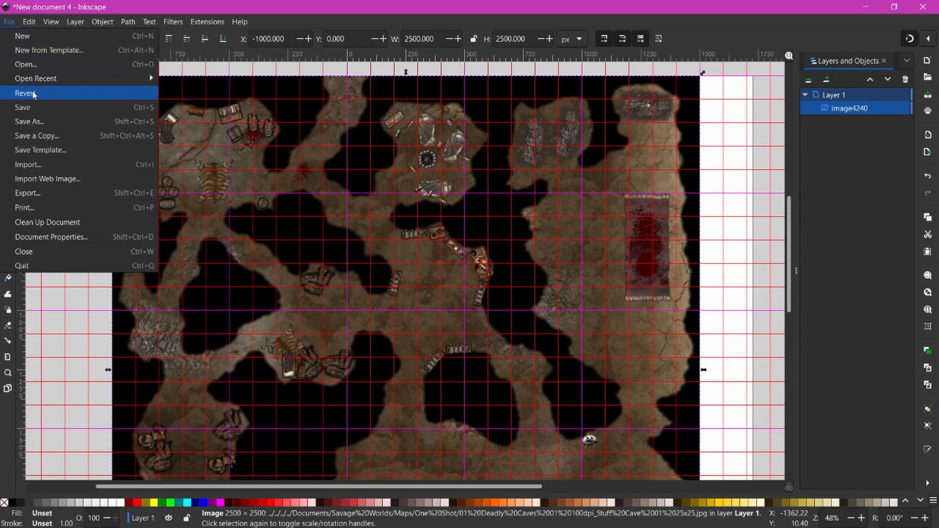
- Resize the page to the cave map in Document Properties, giving 2500 × 2500 px
left_click(72, 237)
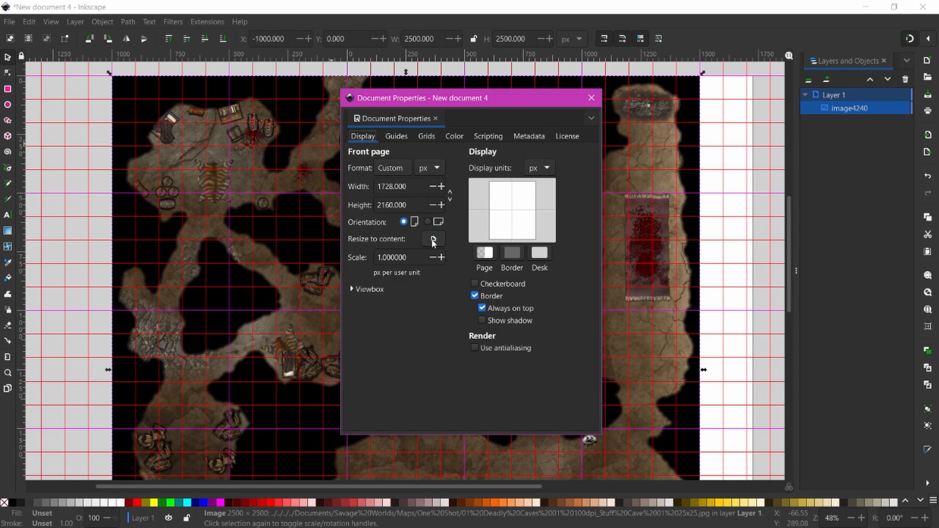
left_click(433, 239)
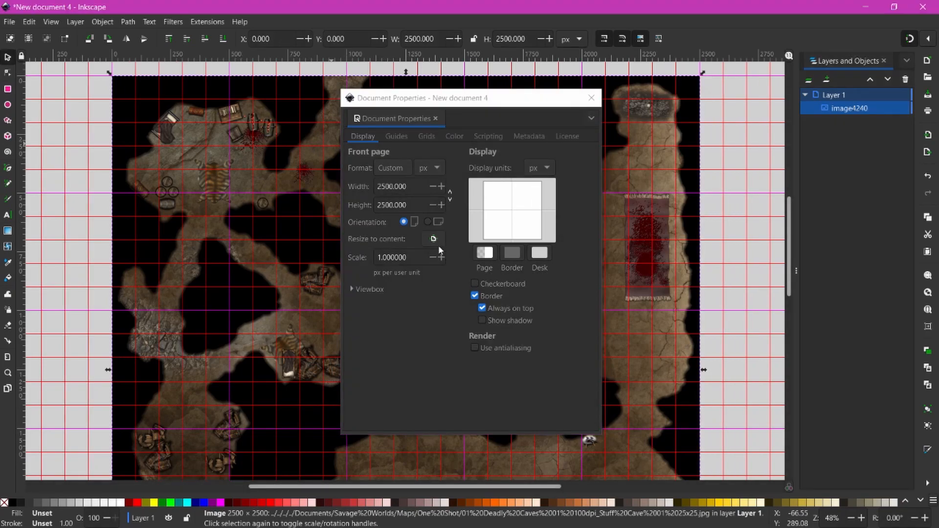
left_click(591, 98)
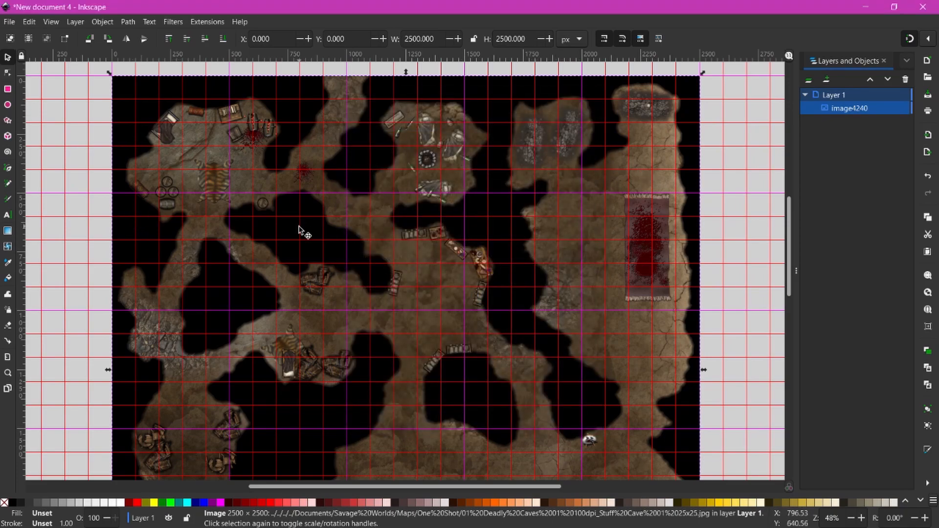
scroll(302, 245, "down", 5)
scroll(301, 259, "down", 5)
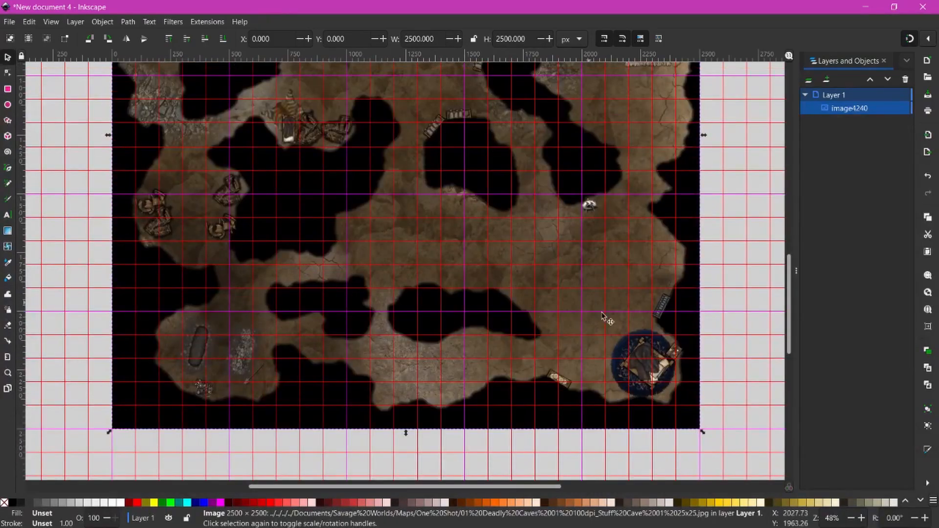
scroll(424, 317, "up", 10)
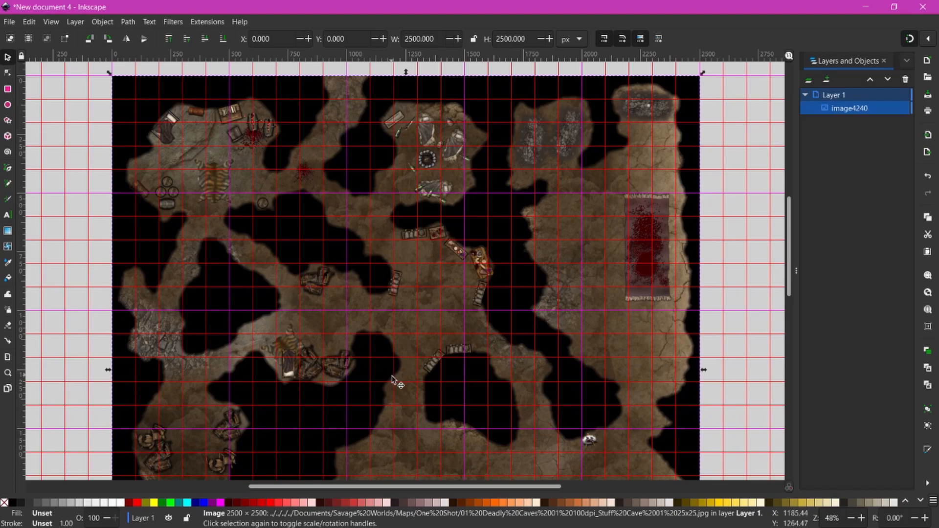
scroll(433, 274, "down", 5)
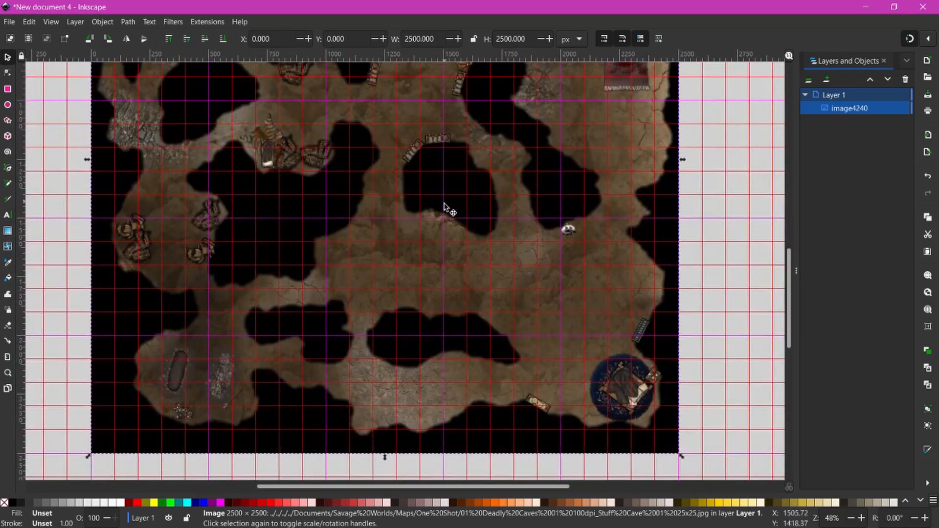
scroll(440, 215, "up", 4)
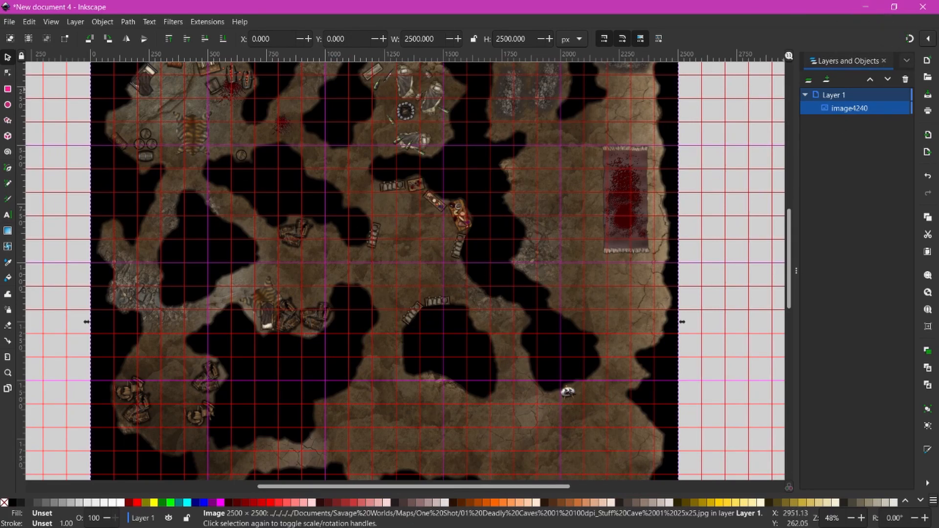
left_click_drag(156, 186, 225, 274)
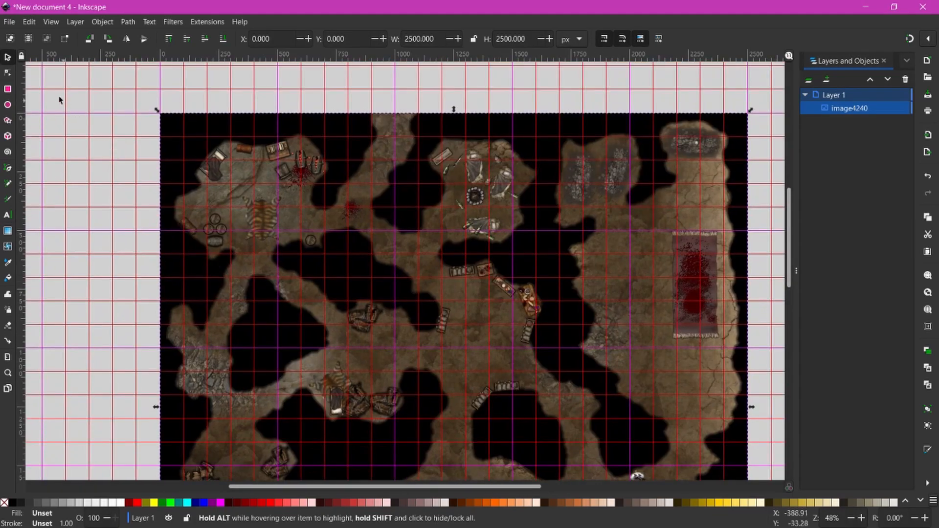
- Hide the document's guides and the page grid over the map
left_click(43, 22)
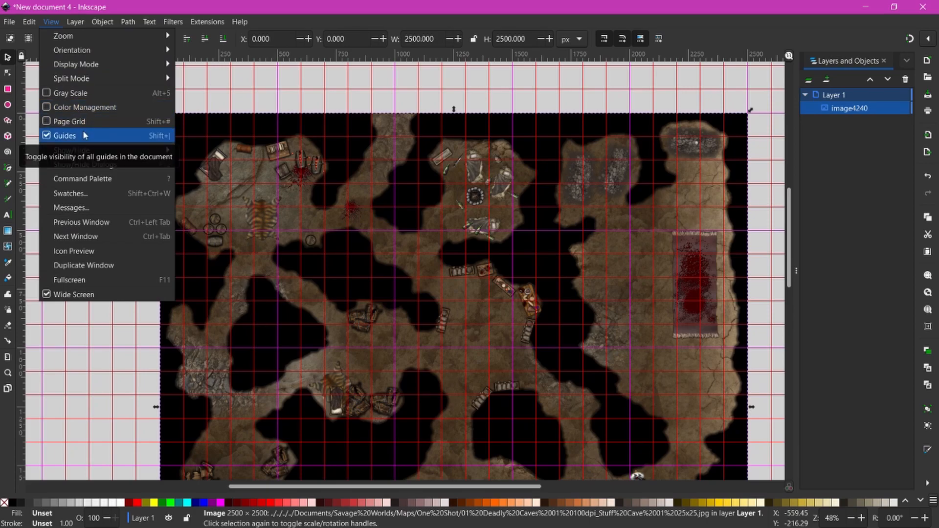
left_click(47, 137)
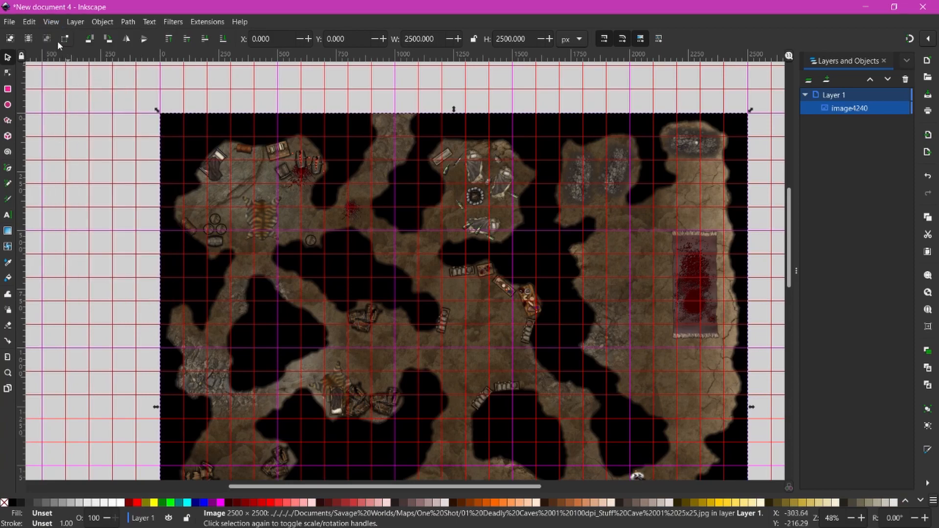
left_click(55, 23)
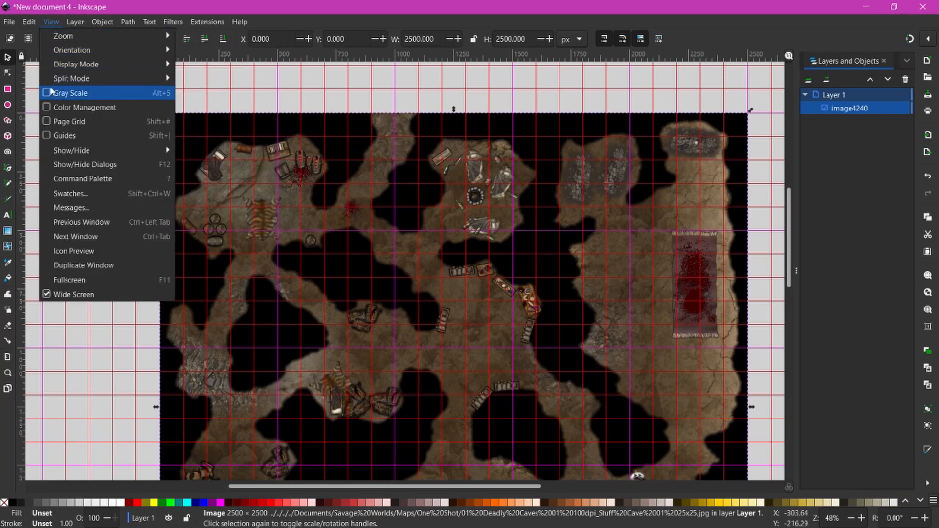
left_click(48, 122)
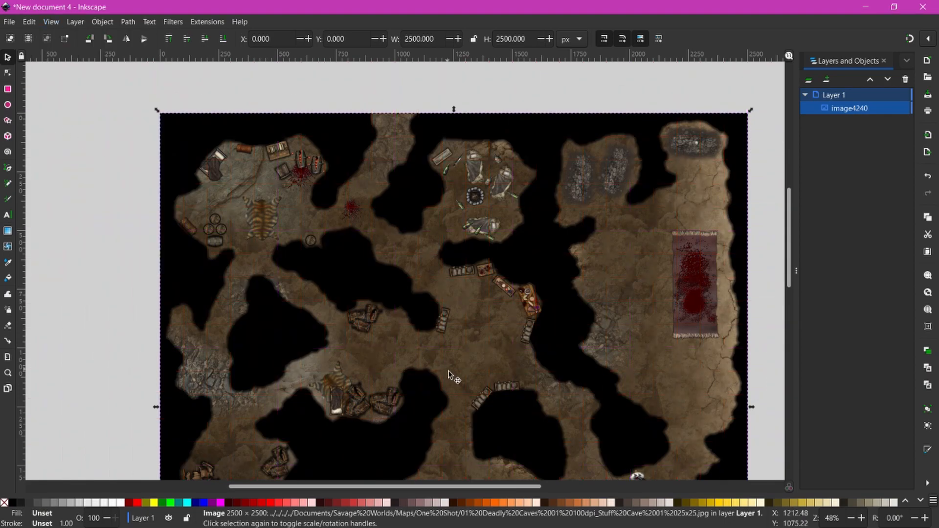
- Zoom in to 68% and bring the Extract.html colour legend window over Inkscape
key("plus")
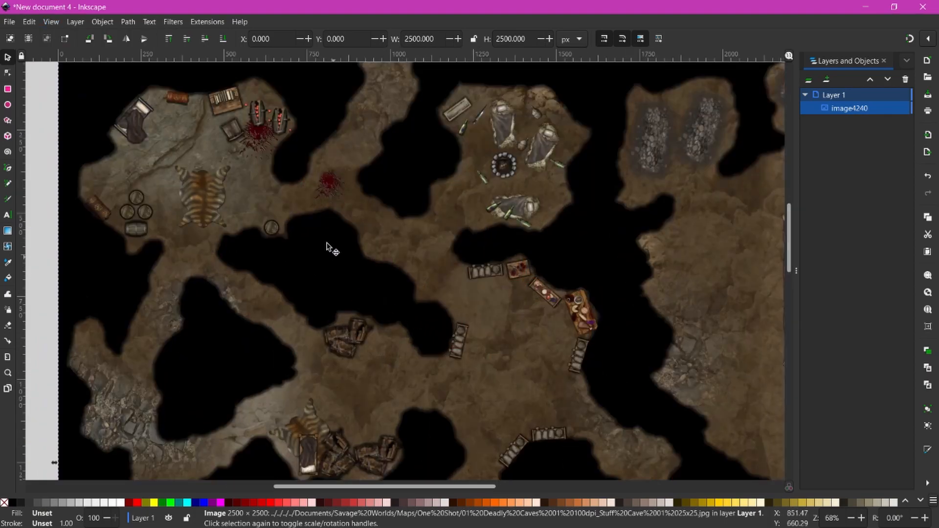
scroll(314, 137, "up", 2)
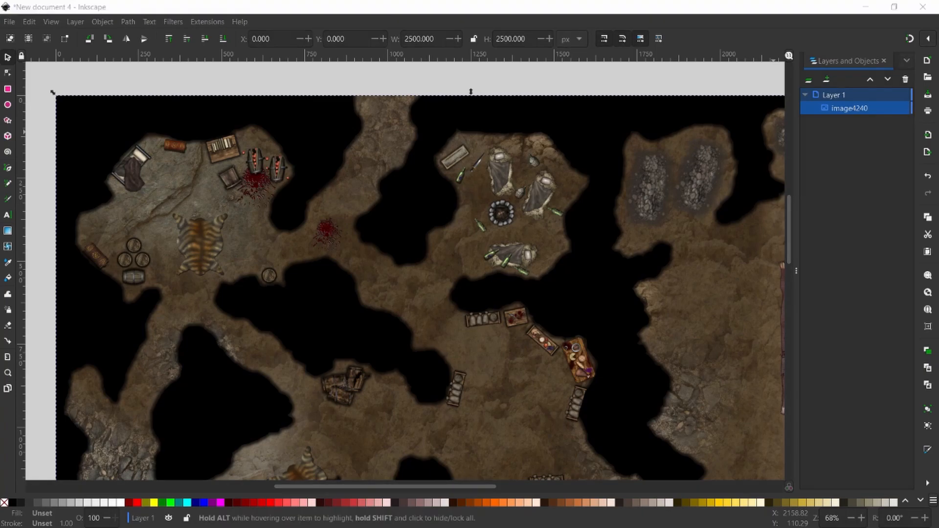
left_click_drag(938, 55, 125, 22)
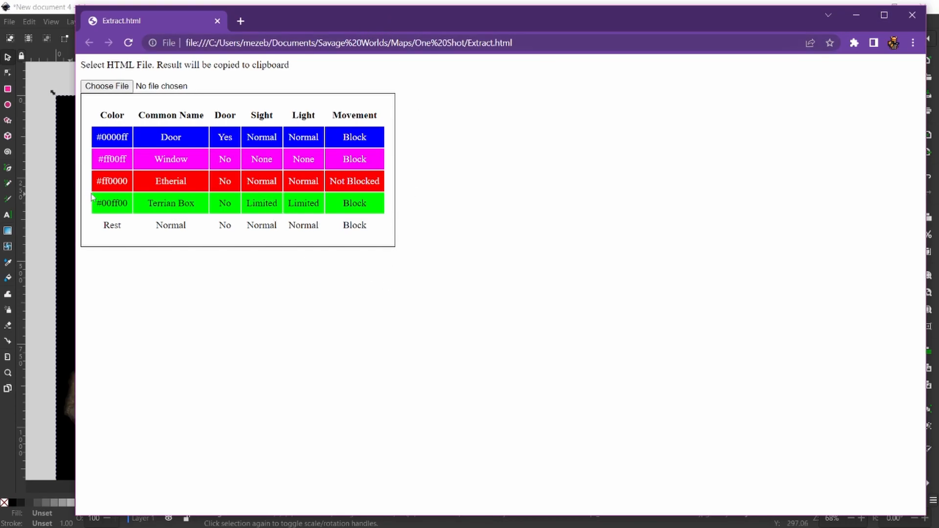
- Select the lime terrain code 00ff00 in the legend and move the Chrome window off-screen
double_click(114, 204)
left_click_drag(291, 29, 938, 83)
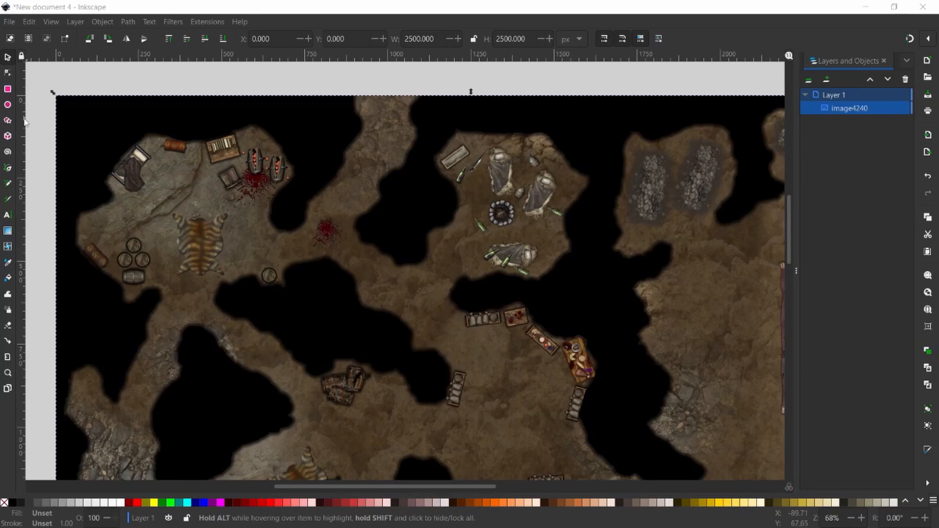
left_click(7, 185)
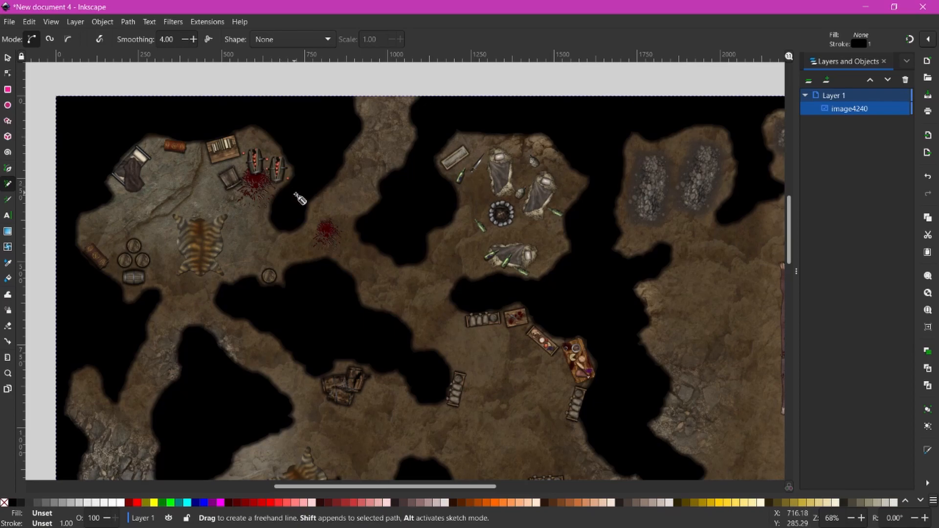
key("plus")
key("plus")
key("plus")
mouse_move(224, 127)
left_mouse_down()
mouse_move(471, 267)
mouse_move(518, 283)
left_mouse_up()
left_click(412, 158)
left_click(346, 250)
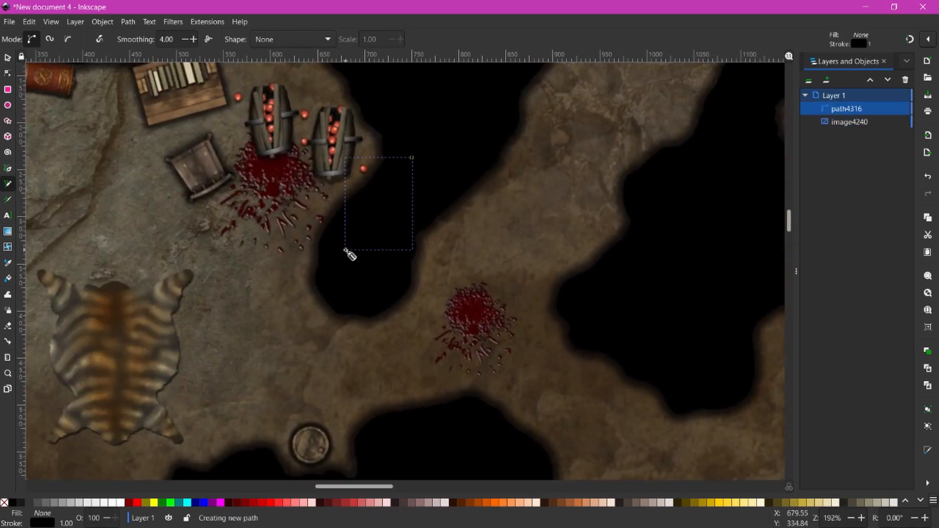
left_click(169, 507, "shift")
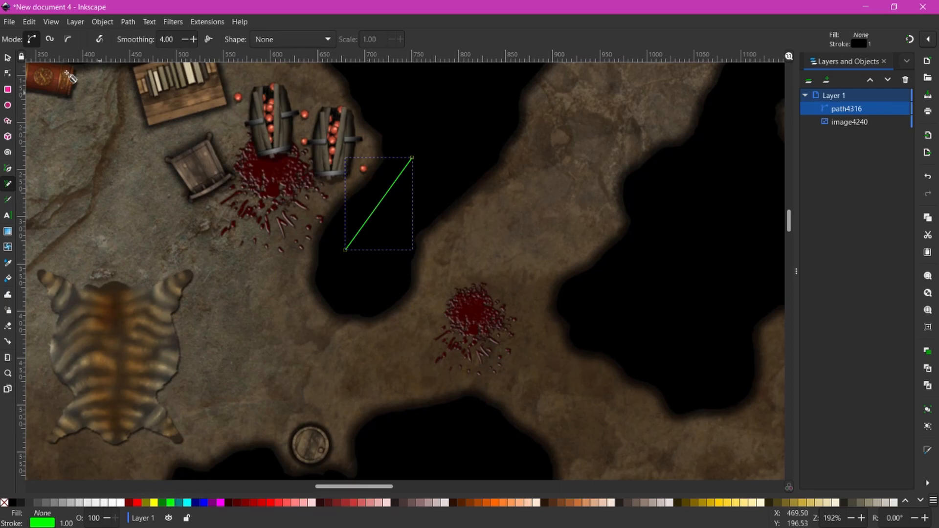
left_click(7, 57)
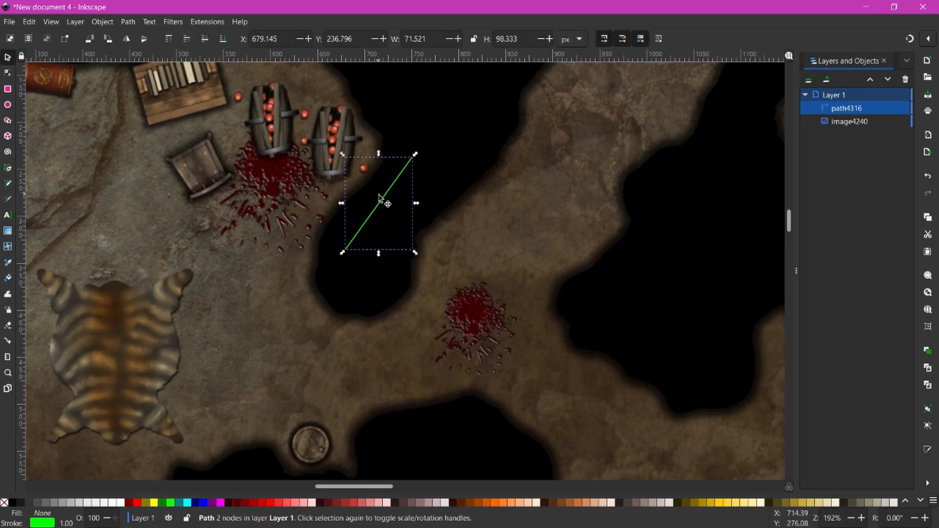
left_click_drag(388, 204, 387, 196)
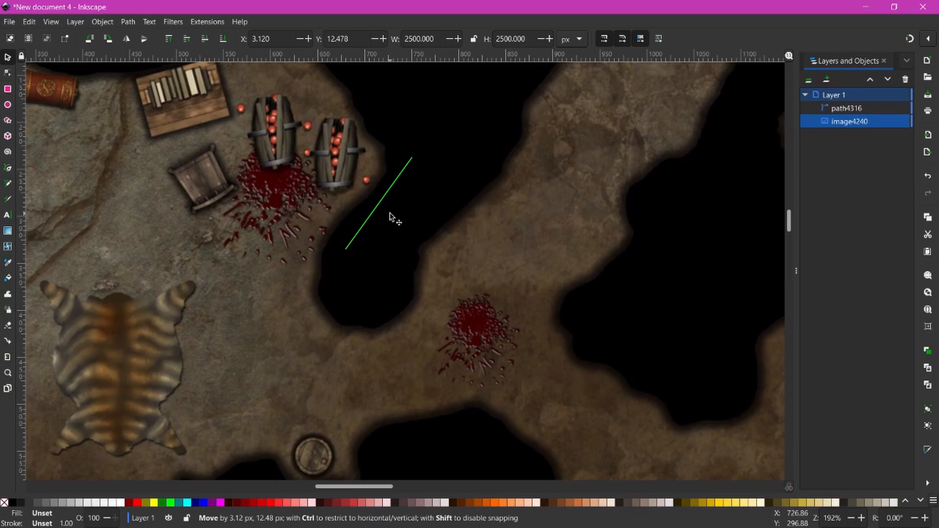
left_click_drag(390, 215, 390, 216)
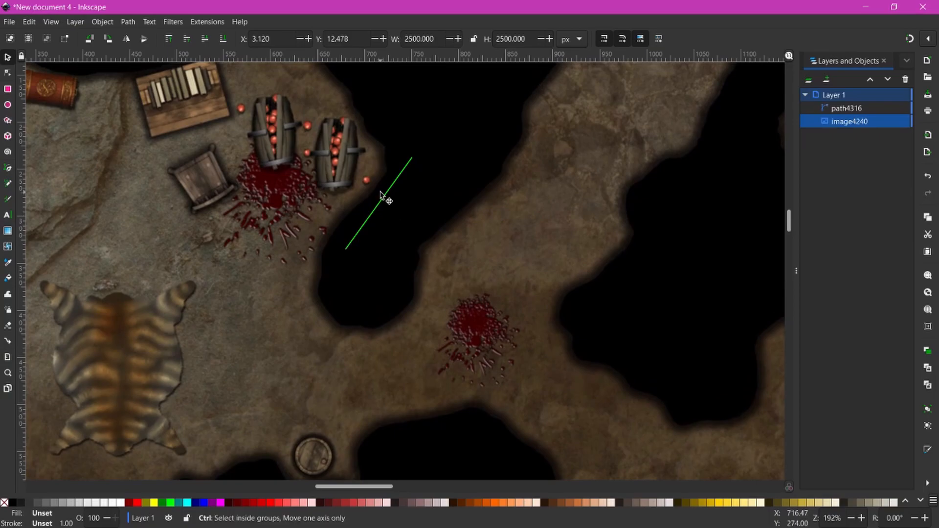
key("ctrl+z")
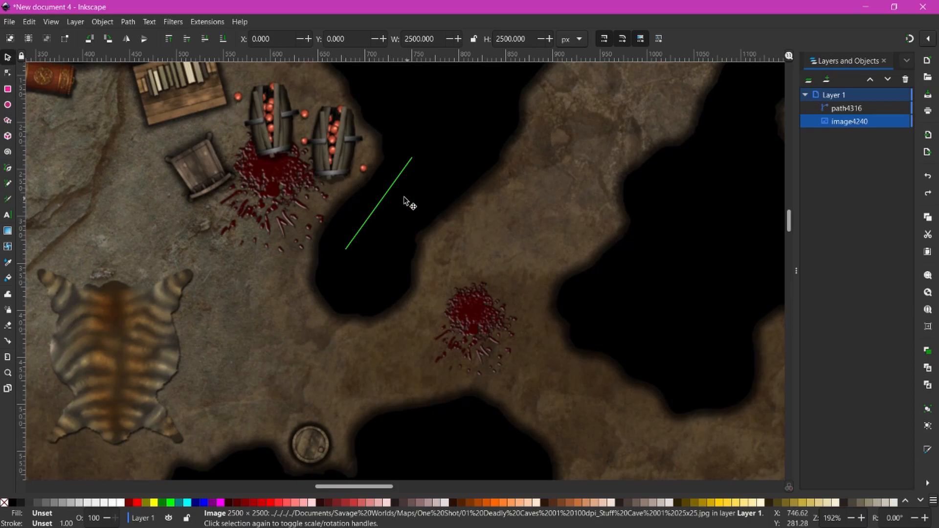
left_click(391, 193)
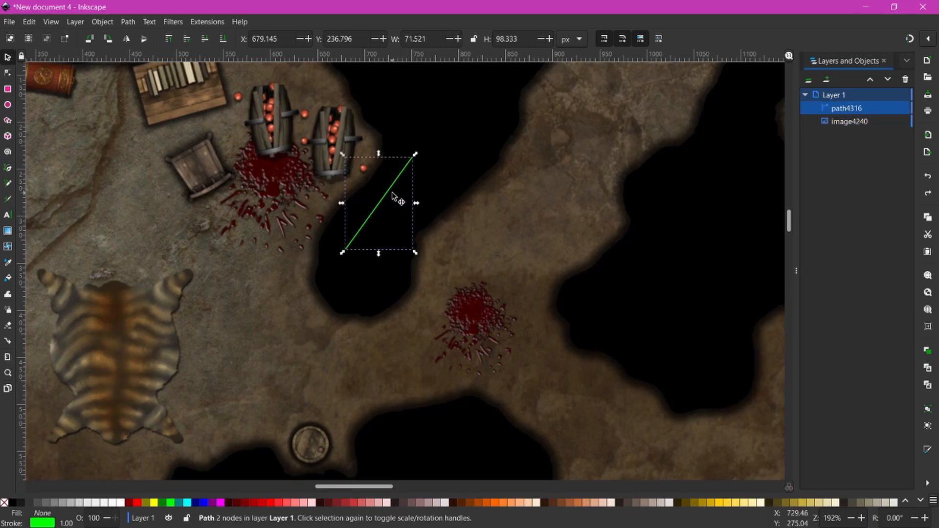
key("Delete")
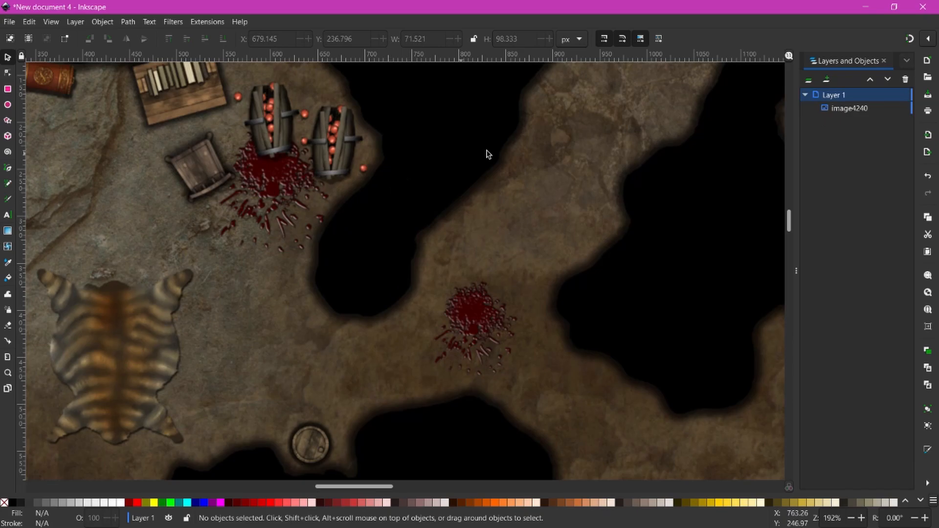
- Create a 'walls' layer above Layer 1, lock Layer 1's cave map, and make walls active
left_click(825, 85)
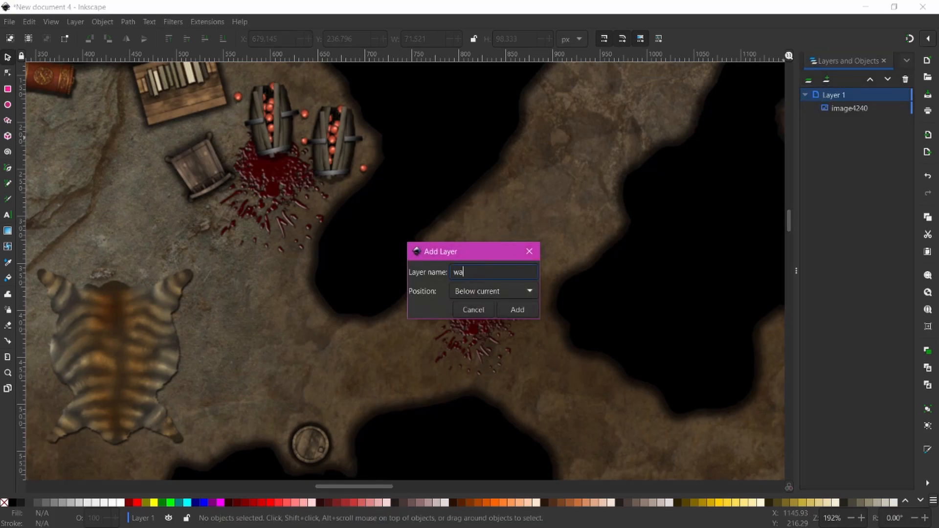
left_click(516, 310)
left_click_drag(849, 122, 837, 89)
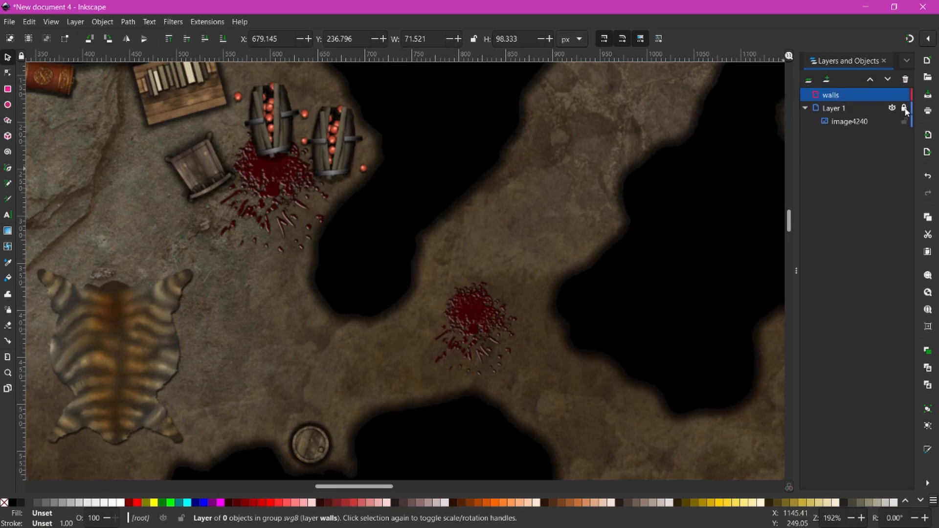
left_click(508, 190)
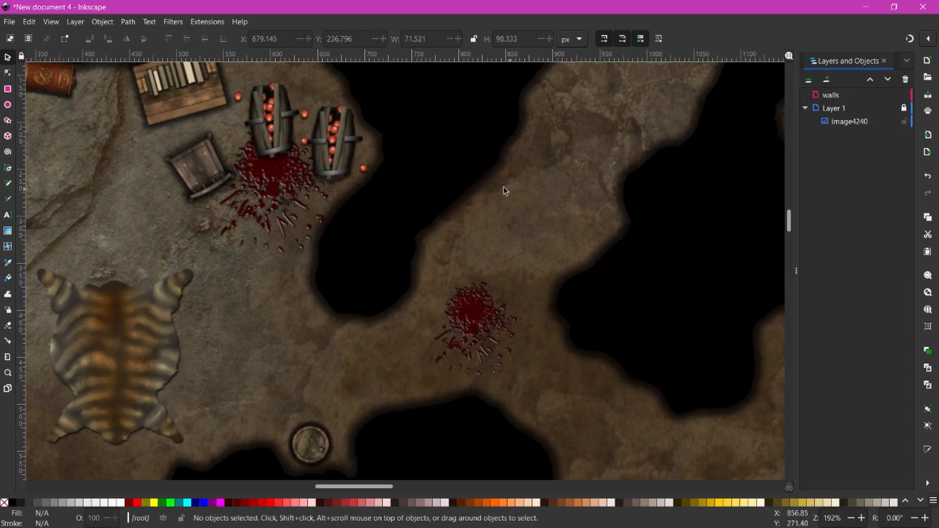
left_click(830, 95)
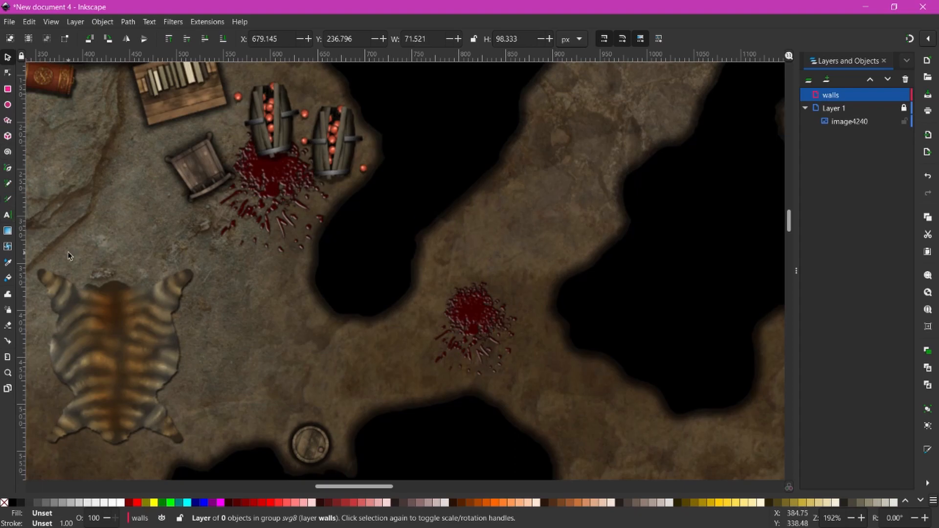
- With the straight-line Pen tool, draw a wall path around the first cave, from its edge up the right side to the top
left_click(8, 169)
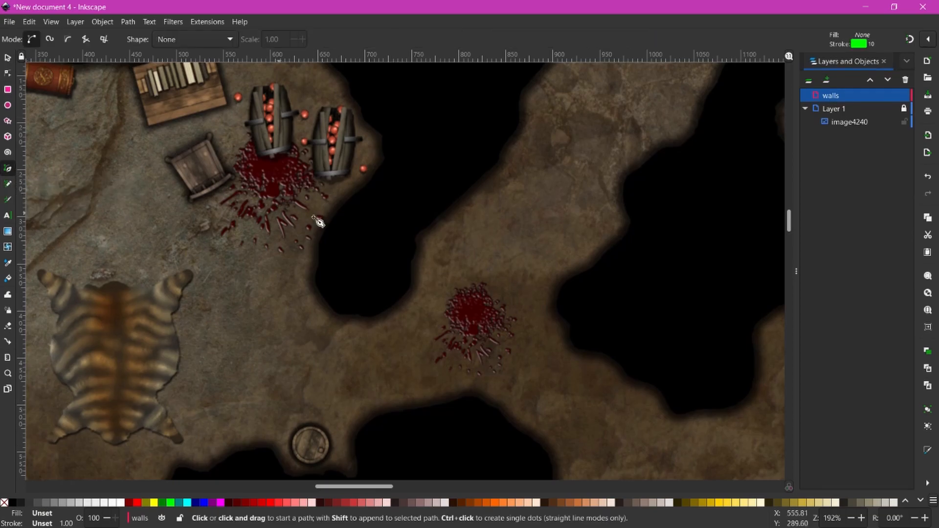
left_click(396, 156)
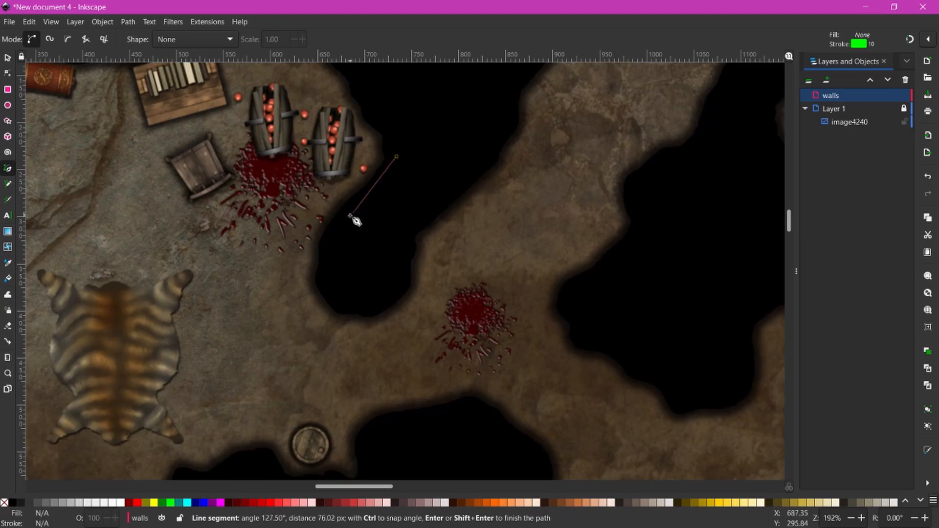
left_click(334, 242)
left_click(335, 294)
left_click(376, 302)
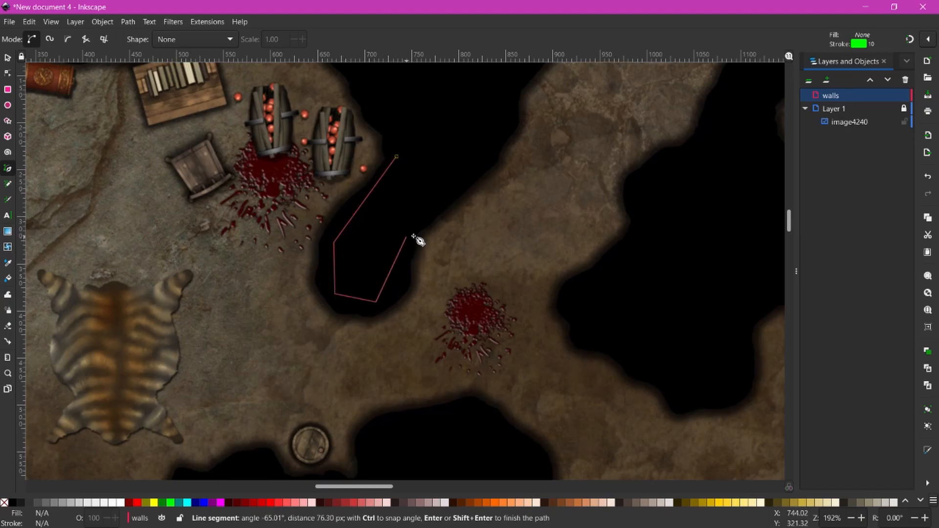
left_click(406, 239)
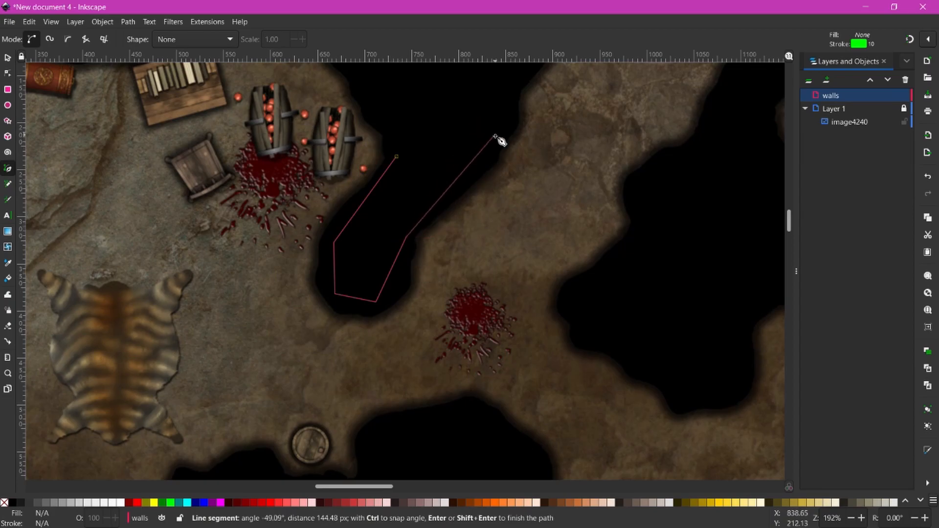
left_click(497, 137)
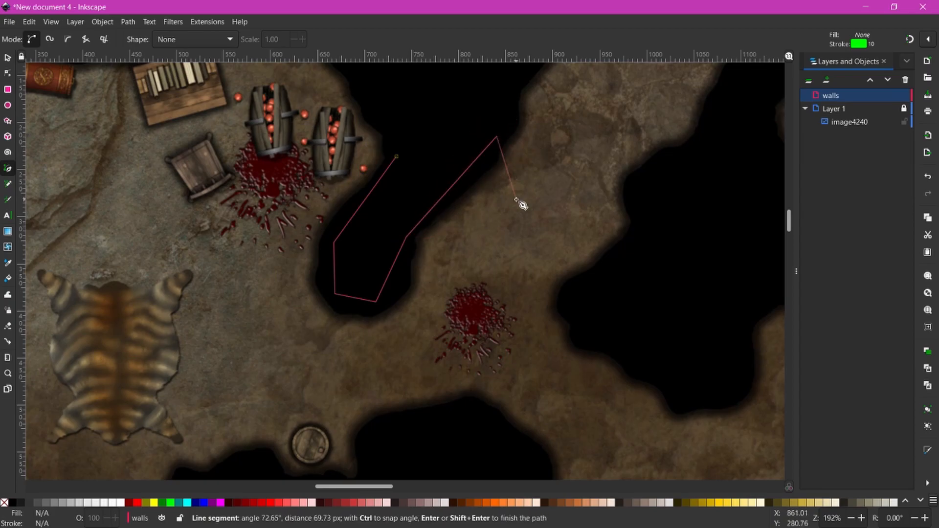
scroll(501, 138, "up", 6)
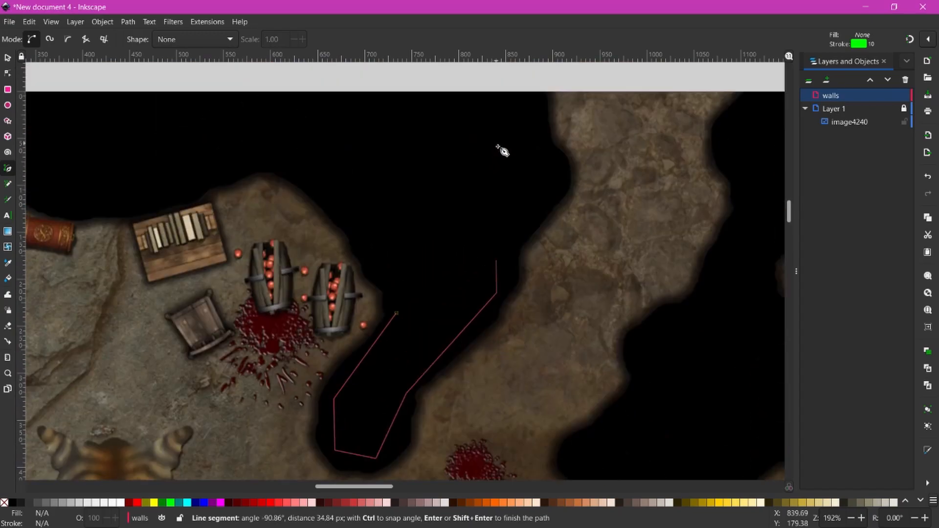
left_click(540, 201)
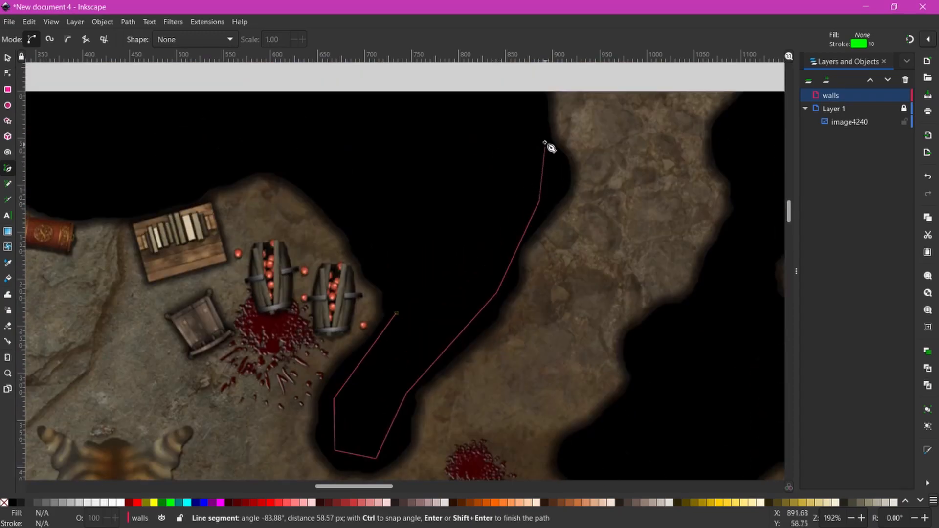
left_click(545, 98)
key("Return")
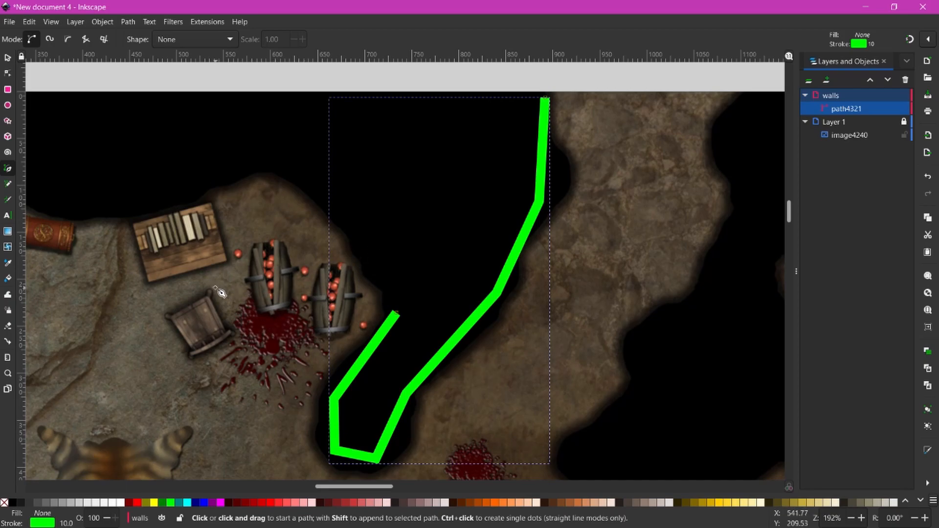
- Zoom out and extend the wall from its end along the upper cave edge toward the left cave
scroll(177, 314, "down", 3)
scroll(180, 305, "up", 3)
key("minus")
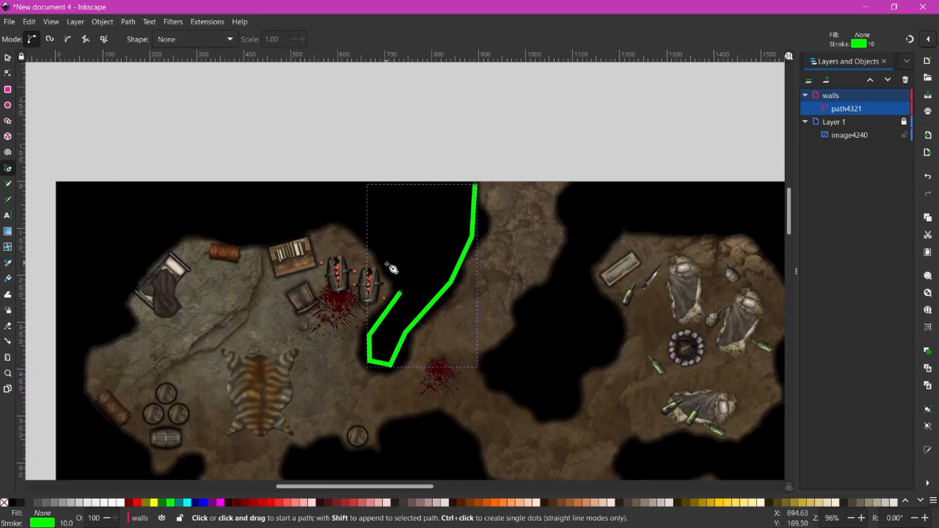
left_click(401, 293)
left_click(369, 232)
left_click(324, 211)
left_click(265, 238)
left_click(186, 225)
left_click(112, 292)
left_click(123, 328)
left_click(76, 351)
- Trace the wall around the lower-left cave
scroll(76, 351, "down", 2)
left_click(75, 370)
left_click(149, 446)
left_click(194, 435)
scroll(194, 435, "down", 8)
left_click(139, 408)
left_click(114, 351)
left_click(71, 373)
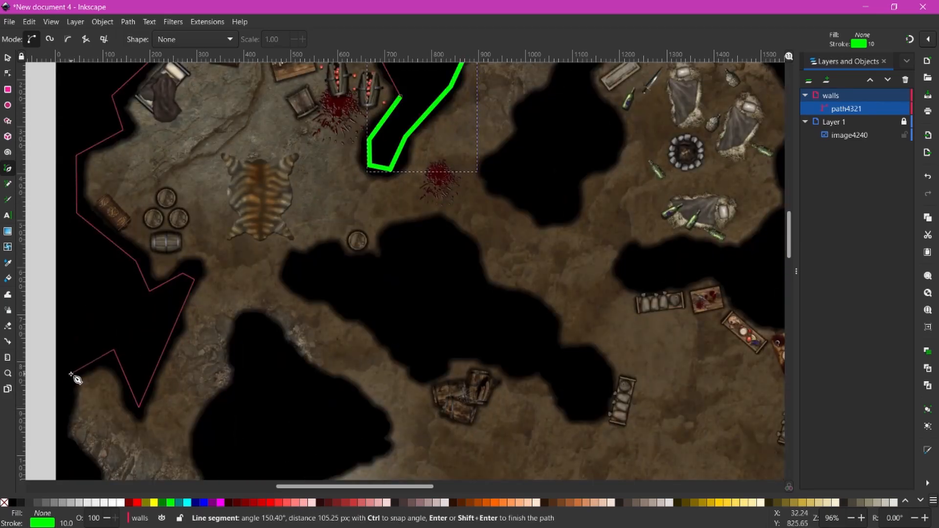
scroll(71, 373, "down", 6)
left_click(62, 352)
- Continue the wall down the left cave edge and the map's left side
left_click(80, 418)
scroll(80, 419, "down", 4)
left_click(139, 377)
left_click(146, 406)
scroll(118, 443, "down", 4)
scroll(82, 427, "down", 4)
left_click(87, 326)
left_click(129, 389)
left_click(214, 420)
left_click(251, 415)
scroll(250, 415, "down", 3)
left_click(264, 334)
left_click(234, 362)
- Trace the wall around the lower cave
left_click(178, 366)
left_click(131, 417)
scroll(132, 417, "down", 3)
left_click(136, 387)
left_click(203, 437)
left_click(272, 459)
left_click(351, 449)
left_click(404, 410)
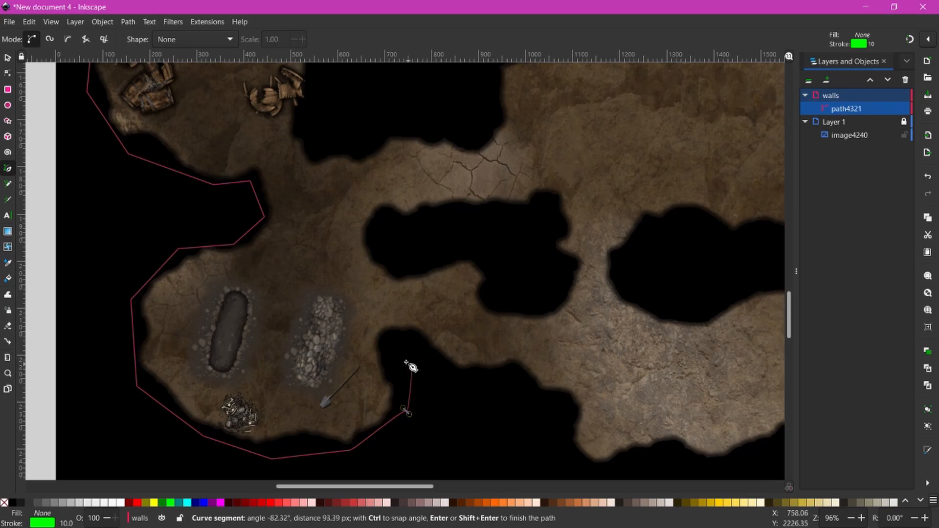
- Continue the wall rightward along the cave bottom and lower cave edge
left_click(411, 335)
left_click(450, 376)
left_click(512, 370)
left_click(565, 408)
left_click(587, 467)
scroll(587, 468, "down", 3)
left_click(511, 341)
left_click(590, 343)
left_click(682, 314)
left_click(707, 290)
scroll(729, 321, "right", 10)
left_click(416, 306)
left_click(531, 341)
- Trace the wall up the right cave edge
left_click(652, 345)
left_click(681, 284)
left_click(682, 197)
left_click(641, 170)
scroll(646, 171, "up", 3)
left_click(692, 175)
scroll(692, 176, "up", 2)
left_click(696, 204)
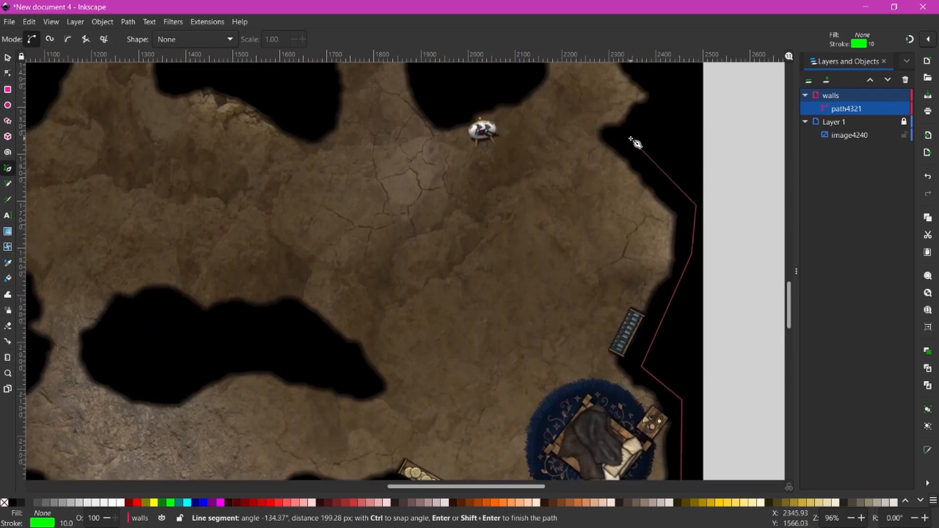
- Carry the wall up and over the top of the map
left_click(694, 172)
scroll(695, 171, "up", 3)
left_click(697, 163)
scroll(695, 171, "up", 6)
left_click(690, 169)
scroll(687, 166, "up", 3)
left_click(668, 107)
left_click(596, 71)
- Outline the middle cave section with wall points
left_click(517, 135)
left_click(540, 199)
left_click(476, 236)
left_click(500, 162)
left_click(473, 92)
left_click(320, 120)
left_click(309, 289)
left_click(350, 307)
- Trace the wall down the inner left edge
left_click(378, 317)
left_click(338, 335)
left_click(354, 383)
scroll(353, 383, "down", 3)
left_click(341, 305)
left_click(383, 354)
scroll(342, 399, "down", 2)
left_click(353, 347)
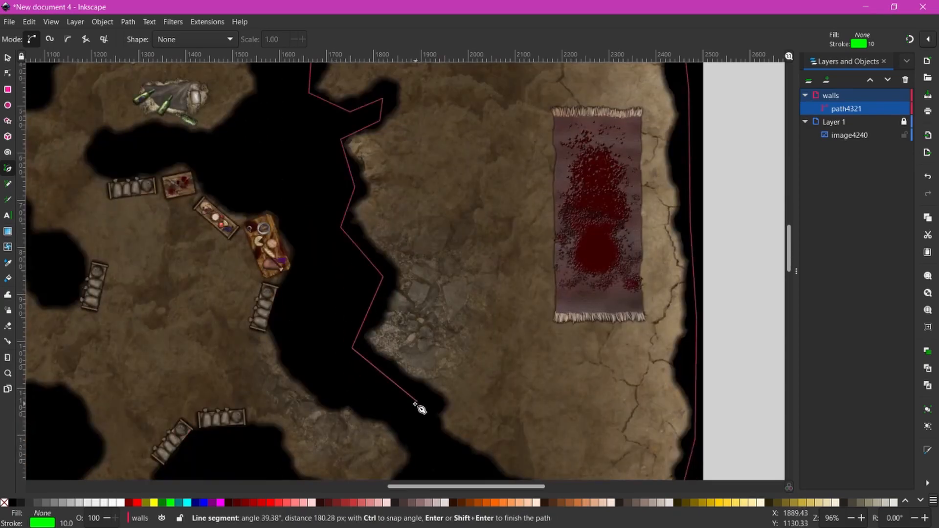
- Trace the wall around the lower inner cave
left_click(526, 383)
left_click(536, 427)
scroll(537, 428, "down", 1)
left_click(446, 430)
left_click(404, 342)
left_click(418, 299)
left_click(383, 248)
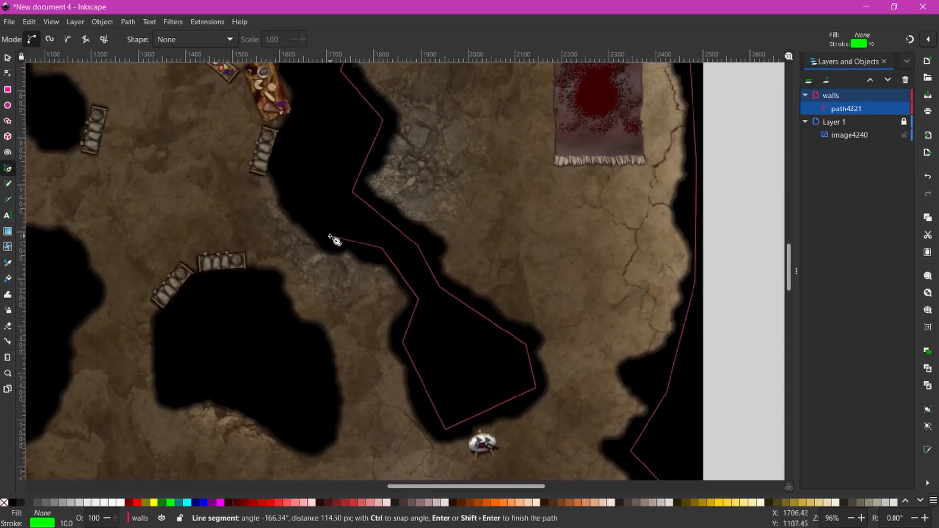
left_click(330, 235)
- Add wall points around the left pocket and along the left cave edge
left_click(273, 160)
left_click(224, 147)
left_click(188, 116)
left_click(99, 121)
left_click(104, 101)
scroll(200, 108, "up", 3)
left_click(233, 211)
left_click(269, 151)
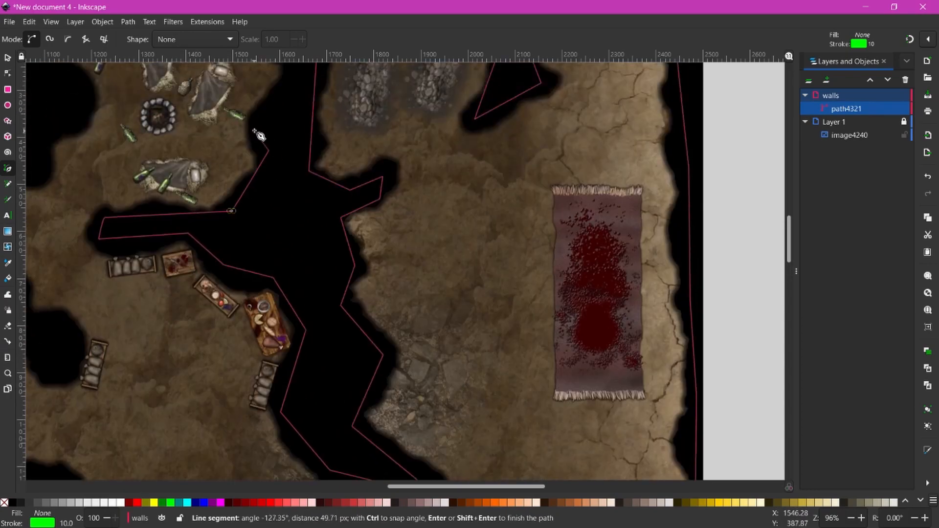
- Trace the wall around the campfire cave
left_click(297, 106)
scroll(298, 106, "up", 2)
left_click(219, 108)
left_click(86, 111)
scroll(84, 112, "down", 1)
left_click_drag(72, 123, 259, 168)
left_click(239, 164)
left_click(269, 216)
- Extend the wall up to the map top and finish the long path
left_click(224, 297)
left_click(156, 262)
left_click(243, 128)
scroll(243, 128, "up", 2)
double_click(233, 193)
- Start a new wall around the middle cave pocket, tracing its left and lower edges
scroll(246, 207, "down", 4)
left_click_drag(100, 245, 387, 232)
left_click(210, 213)
left_click(177, 222)
left_click(175, 240)
left_click(237, 268)
left_click(309, 323)
left_click(331, 306)
left_click(405, 321)
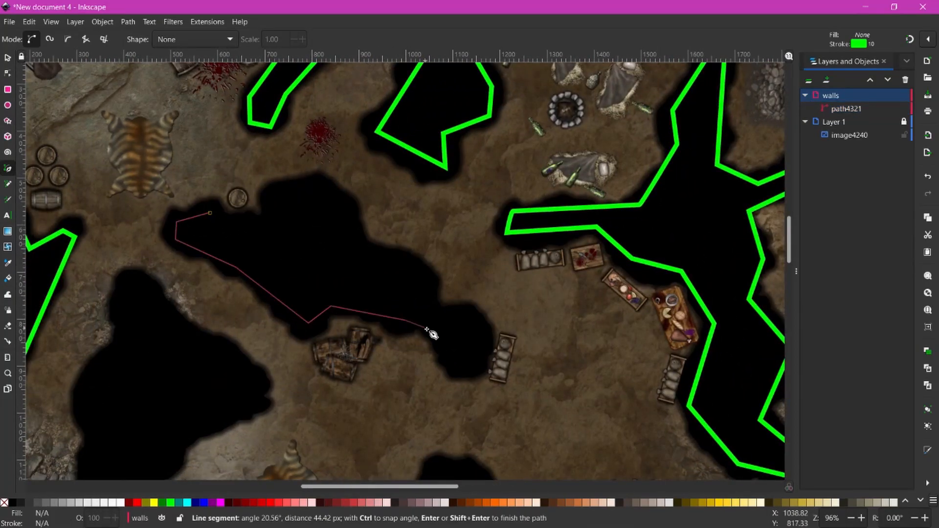
- Finish outlining the pocket and close it on its start as path4323
left_click(478, 369)
left_click(488, 336)
left_click(430, 303)
left_click(357, 239)
left_click(318, 186)
left_click(280, 199)
left_click(250, 230)
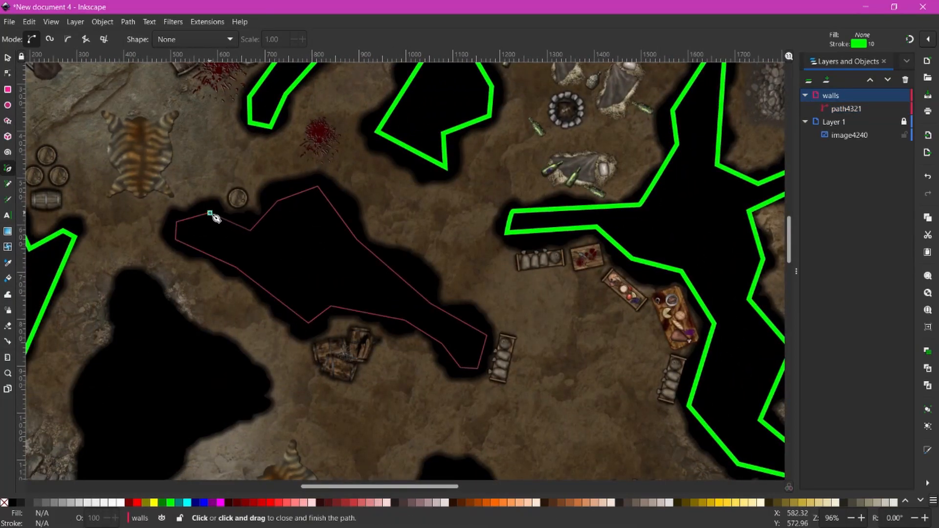
left_click(210, 213)
- Draw a closed wall around the next cave pocket
left_click(301, 146)
left_click(300, 210)
left_click(259, 262)
left_click(264, 346)
left_click(341, 329)
left_click(434, 250)
left_click(345, 185)
left_click(320, 148)
left_click(302, 146)
- Start a wall around another cave pocket, tracing across its top
scroll(314, 171, "down", 12)
left_click(315, 198)
left_click(401, 139)
left_click(450, 197)
left_click(533, 206)
left_click(608, 171)
left_click(608, 105)
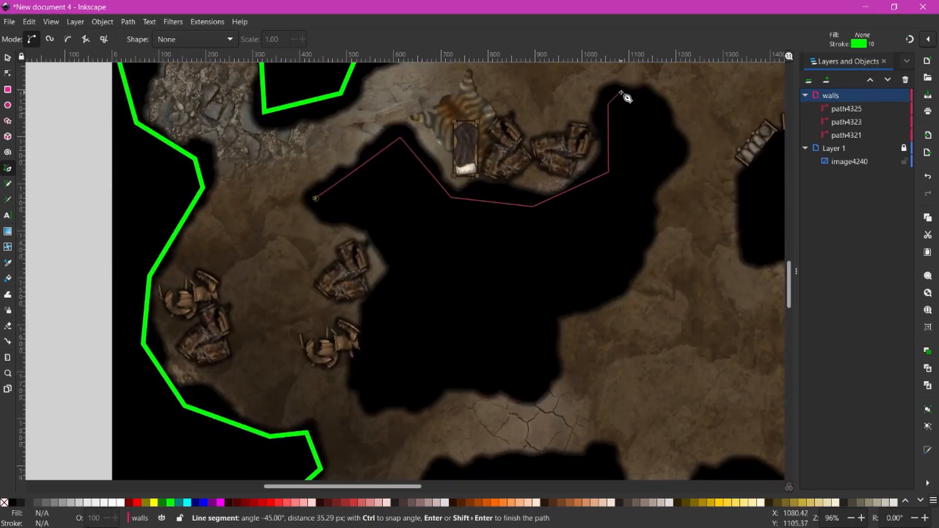
- Trace that pocket's wall down and around, closing it on its starting point
left_click(646, 190)
left_click(598, 296)
left_click(550, 312)
left_click(528, 398)
left_click(452, 382)
left_click(369, 394)
left_click(401, 262)
left_click(355, 213)
left_click(316, 199)
- Draw a closed wall around the pocket further down
scroll(342, 221, "down", 8)
left_click(436, 316)
left_click(444, 360)
left_click(555, 364)
left_click(597, 403)
left_click(627, 363)
left_click(605, 297)
left_click(435, 316)
- Outline another cave pocket and close the wall as path4331
scroll(441, 362, "right", 18)
scroll(440, 362, "down", 4)
left_click(389, 242)
left_click(343, 256)
left_click(326, 297)
left_click(362, 333)
left_click(450, 306)
left_click(518, 312)
- Draw a wall inside the upper cave pocket
left_click(586, 333)
left_click(589, 321)
left_click(520, 258)
left_click(431, 266)
left_click(389, 242)
- Outline the middle cave pocket and close its wall as path4333
left_click_drag(533, 202, 503, 447)
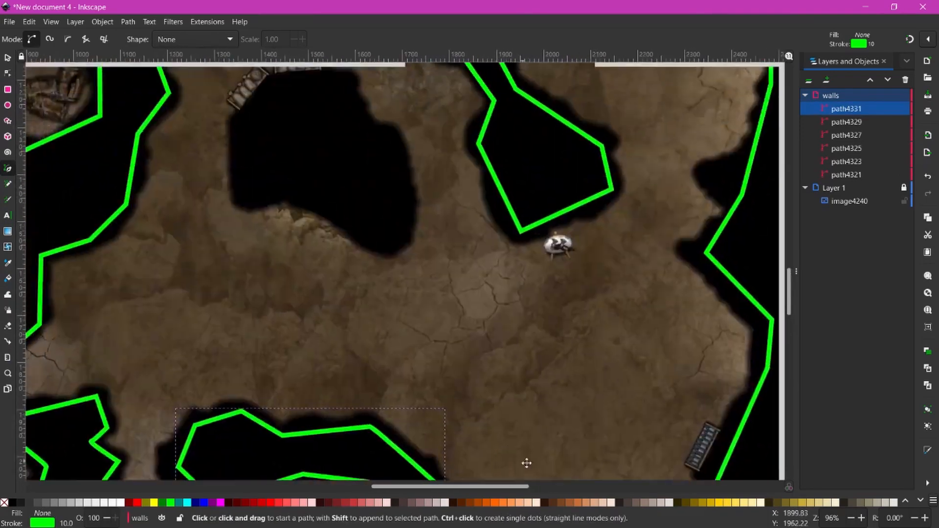
left_click(427, 164)
left_click(380, 186)
left_click(360, 242)
left_click(381, 269)
left_click(445, 275)
left_click(492, 316)
left_click(518, 283)
left_click(513, 219)
left_click(470, 194)
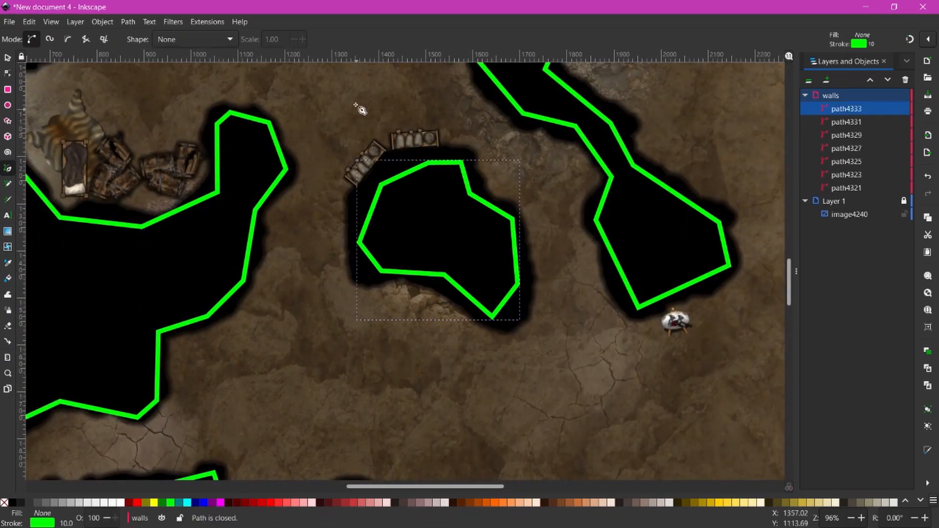
scroll(276, 186, "down", 4)
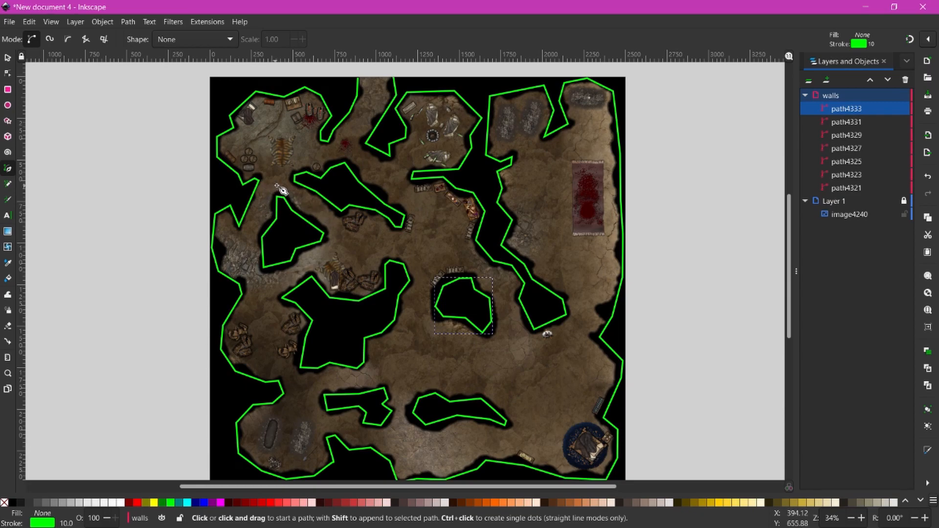
scroll(283, 191, "up", 2)
left_click_drag(220, 159, 482, 271)
key("plus")
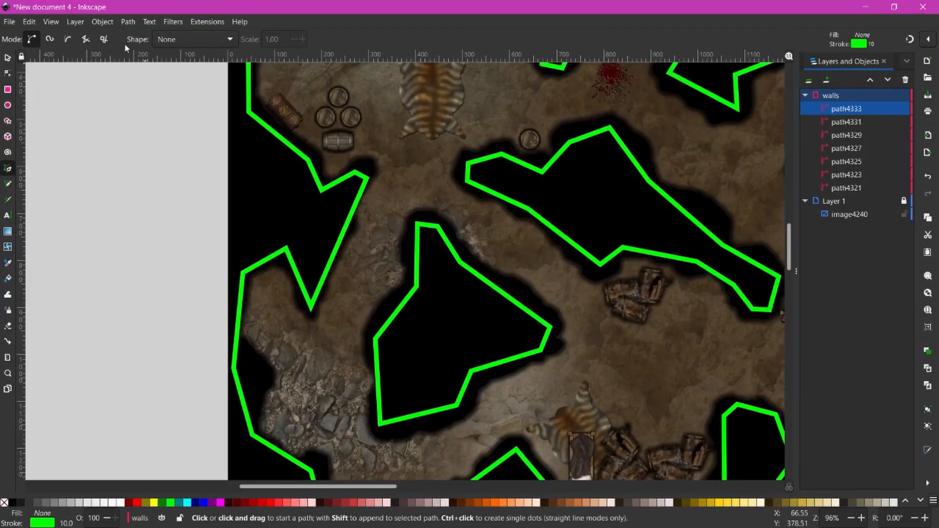
left_click(53, 22)
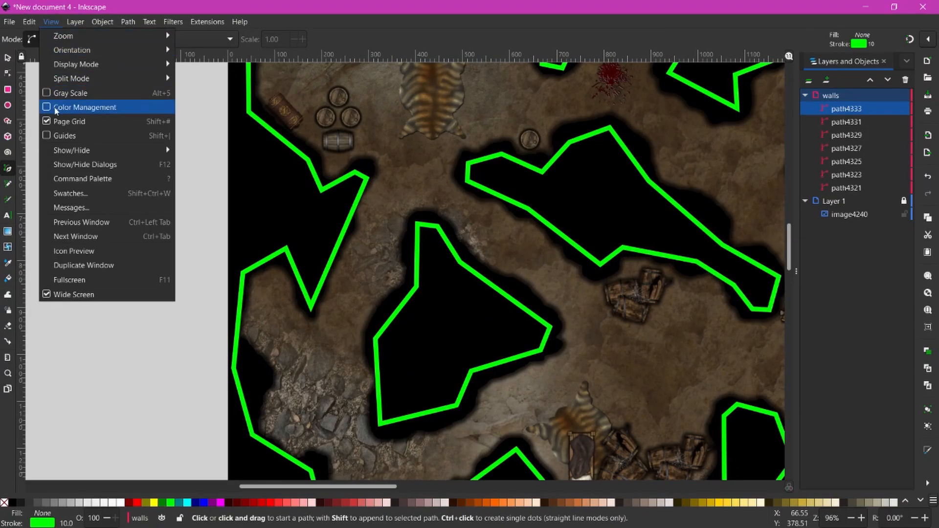
left_click(69, 121)
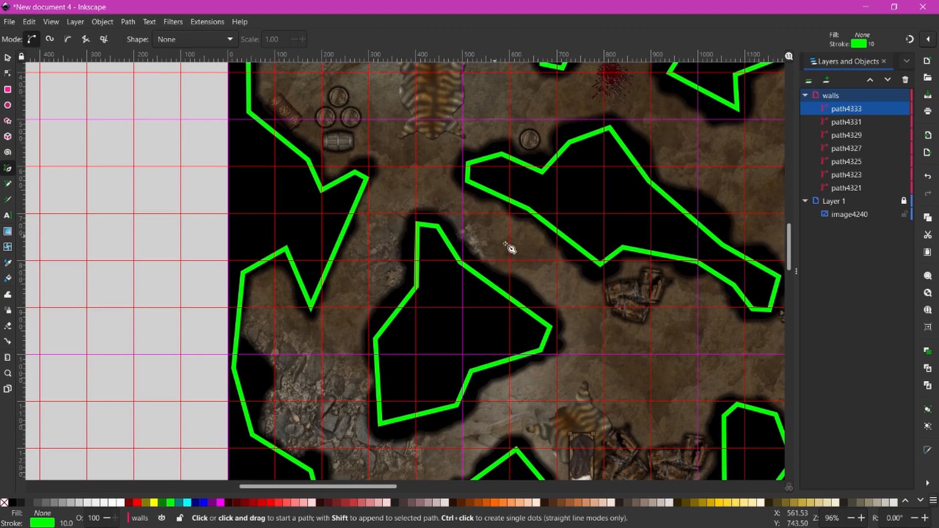
left_click_drag(568, 419, 454, 195)
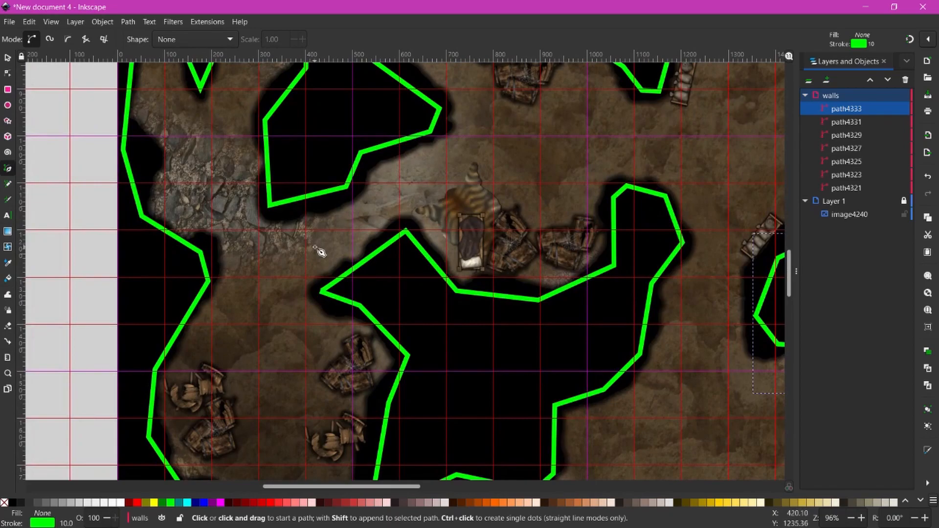
left_click_drag(701, 411, 660, 185)
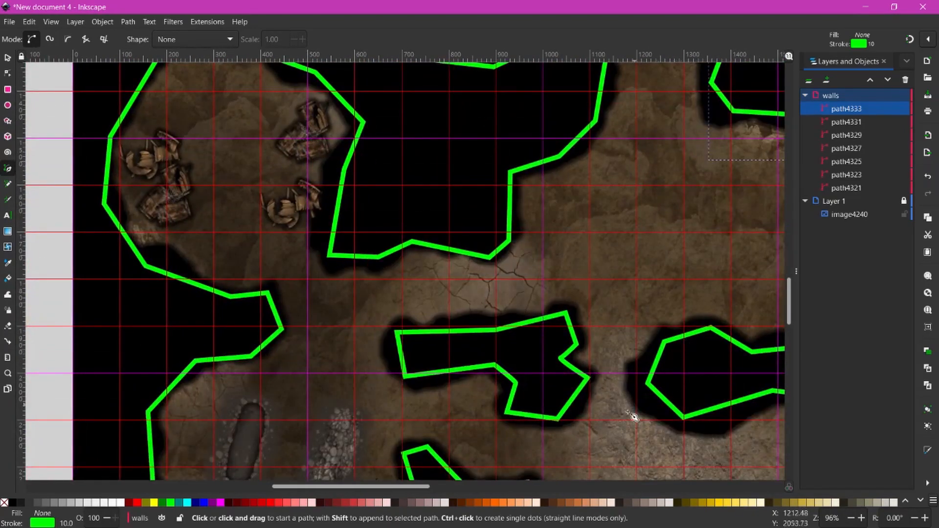
left_click_drag(616, 445, 367, 335)
left_click_drag(618, 242, 432, 493)
left_click_drag(419, 142, 522, 323)
left_click_drag(642, 212, 671, 379)
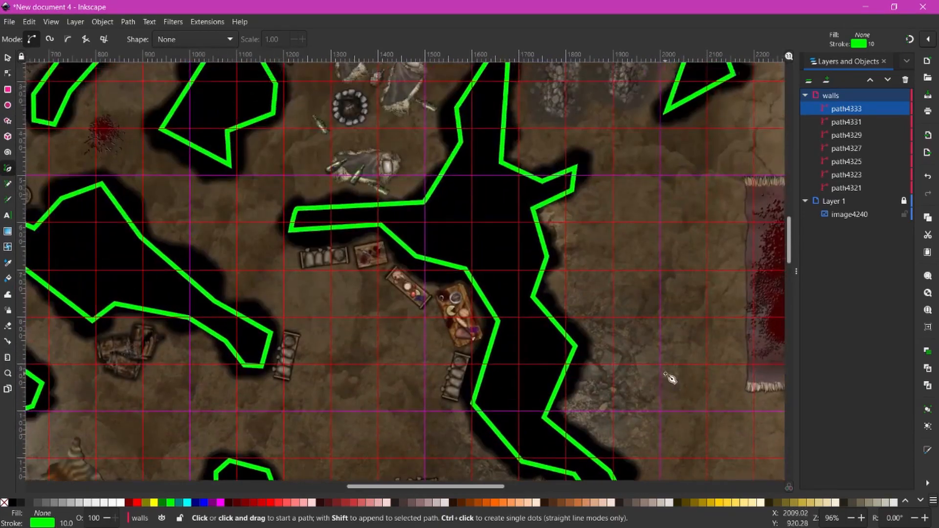
left_click_drag(625, 147, 614, 335)
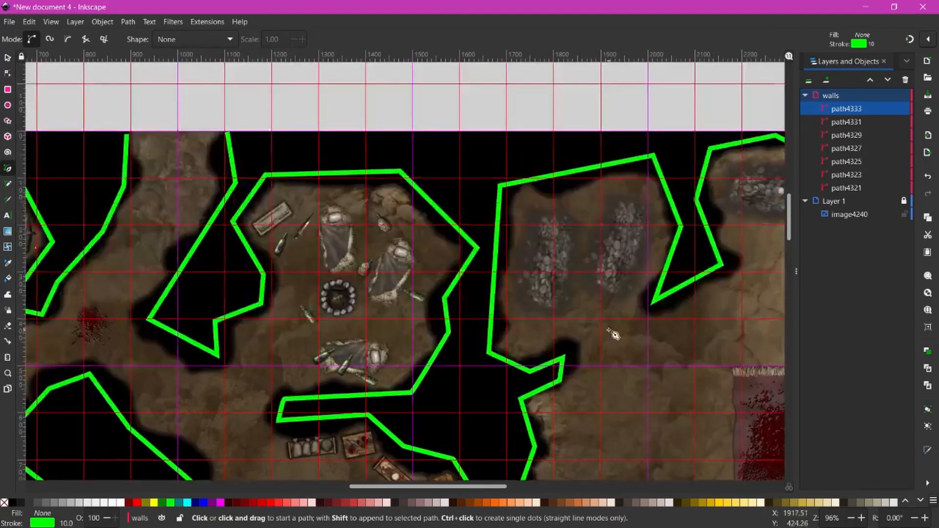
left_click(31, 21)
left_click(51, 22)
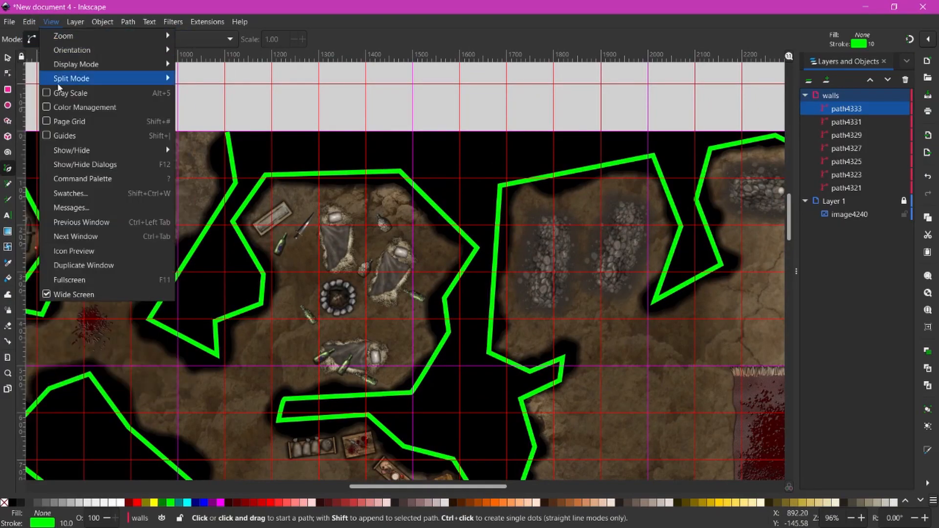
left_click(47, 125)
scroll(269, 321, "down", 10)
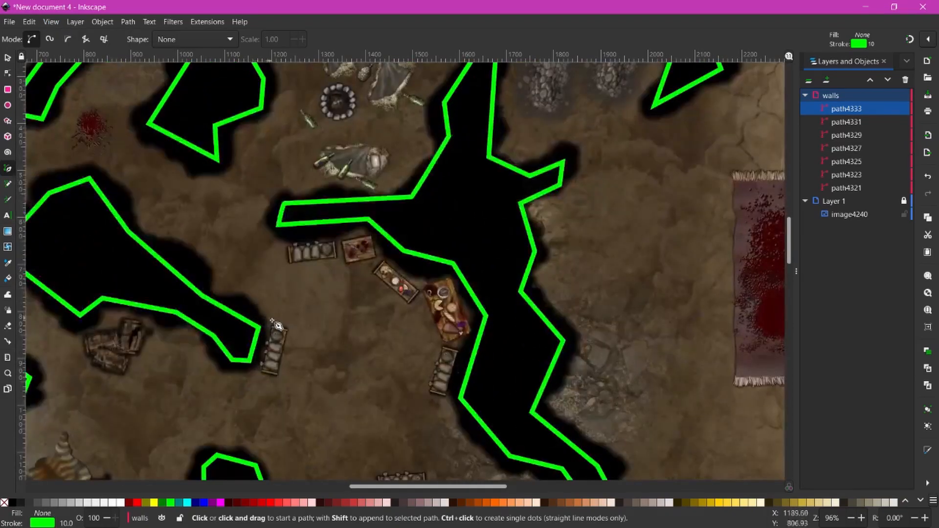
scroll(278, 321, "down", 4)
scroll(279, 320, "down", 6)
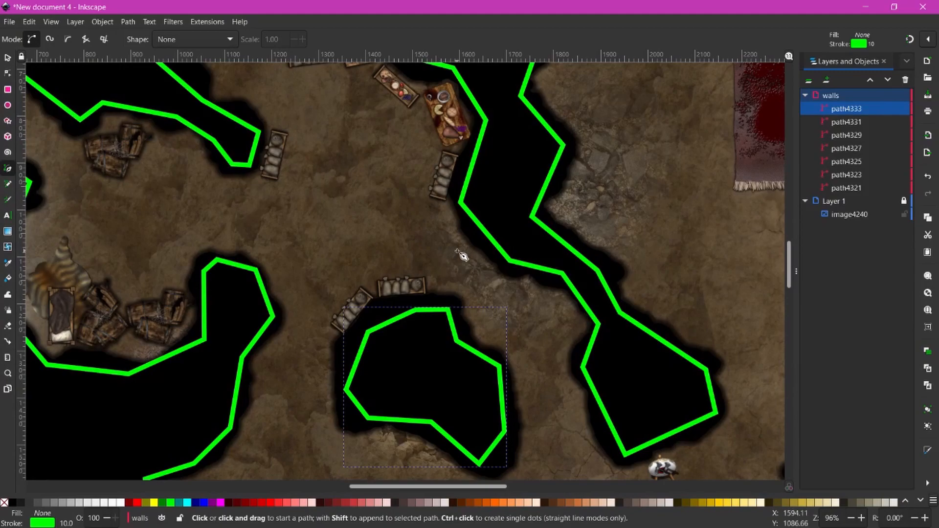
left_click_drag(938, 116, 528, 75)
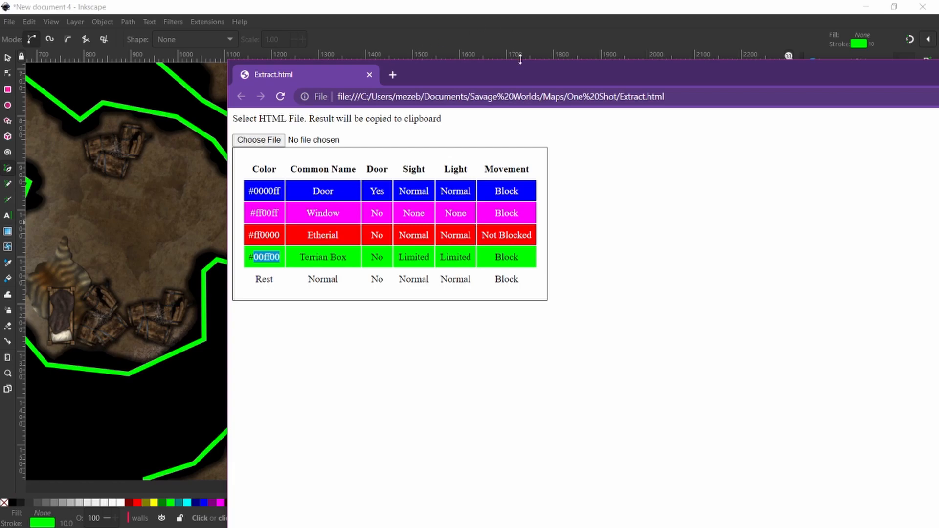
left_click_drag(521, 71, 938, 255)
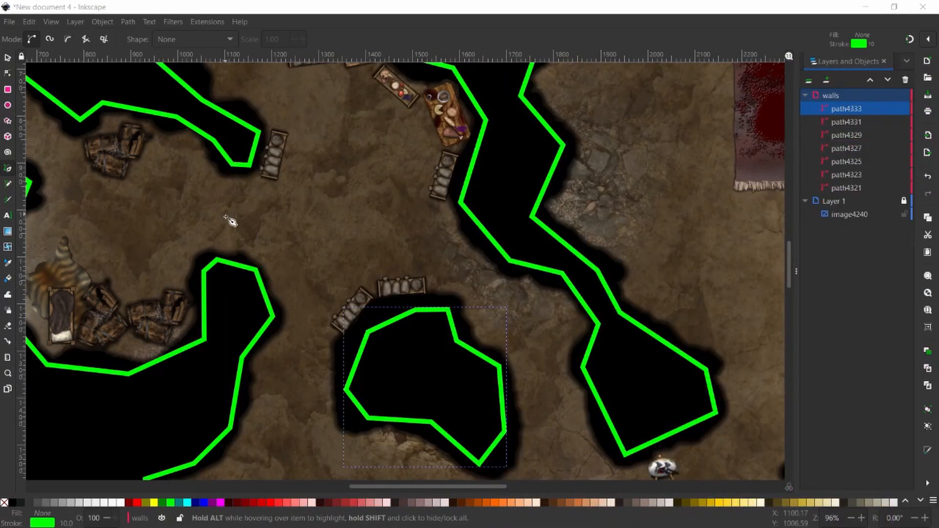
scroll(226, 252, "down", 15)
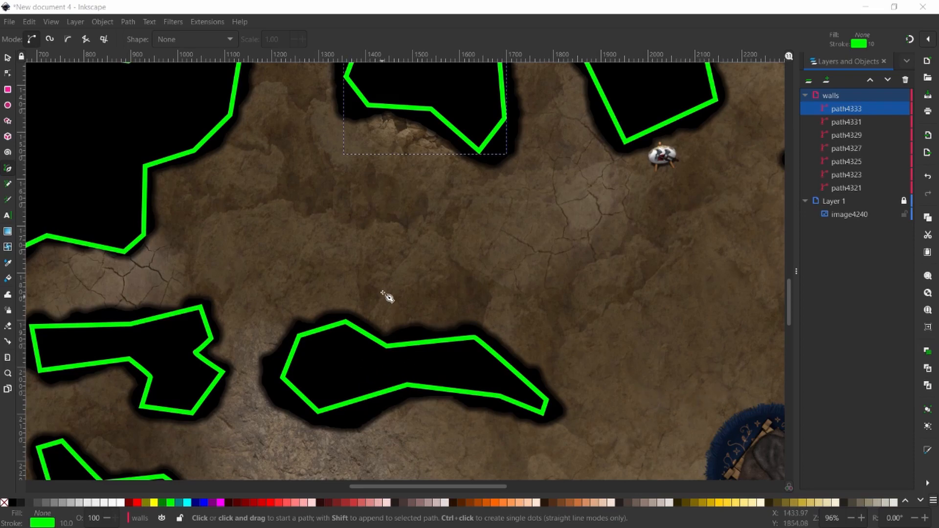
right_click(420, 258)
key("Escape")
scroll(411, 245, "down", 2, "ctrl")
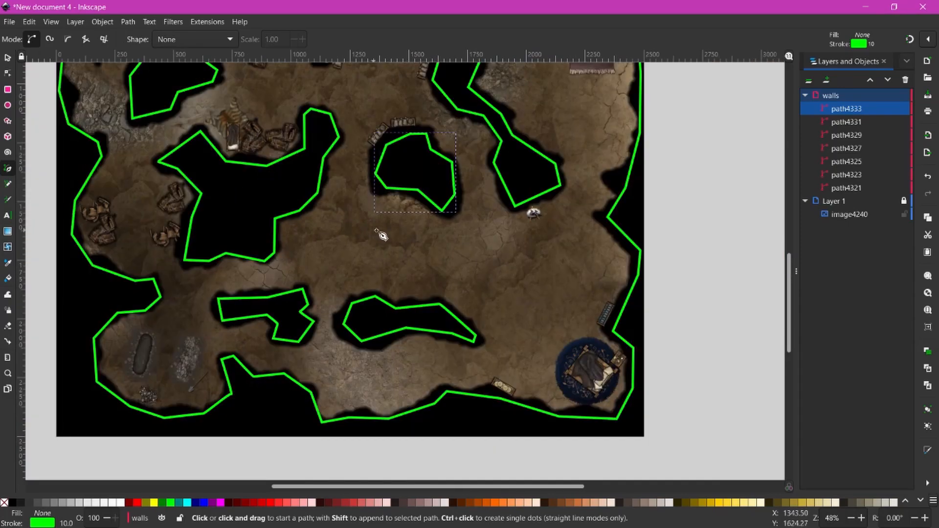
scroll(430, 250, "up", 3)
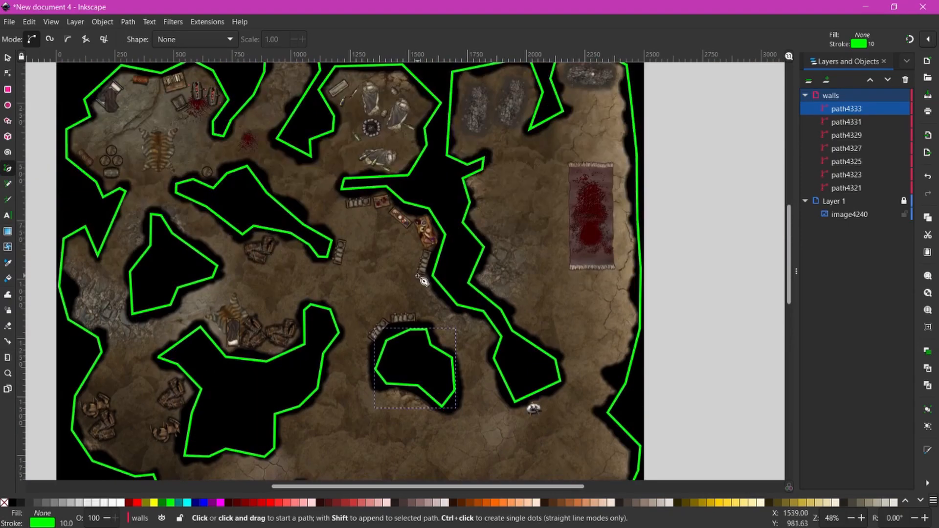
scroll(422, 280, "up", 2)
scroll(422, 294, "down", 5)
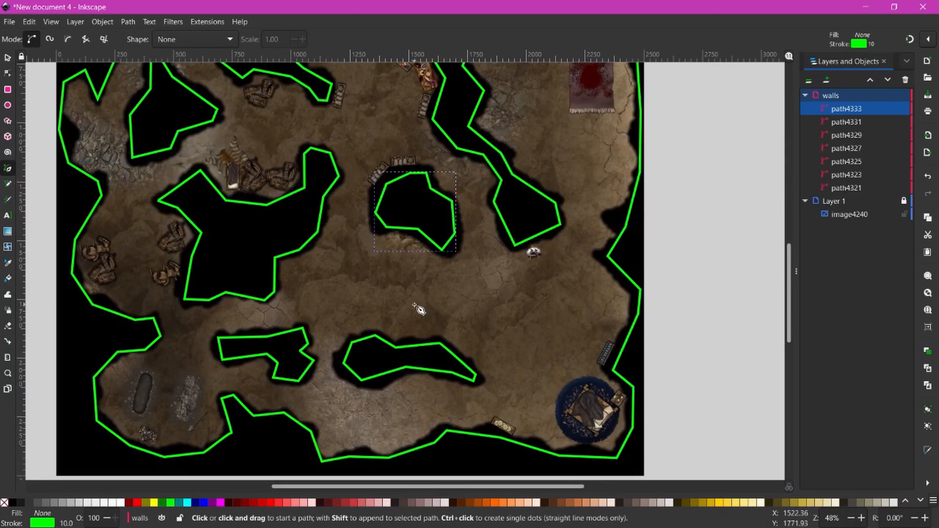
scroll(250, 259, "up", 4)
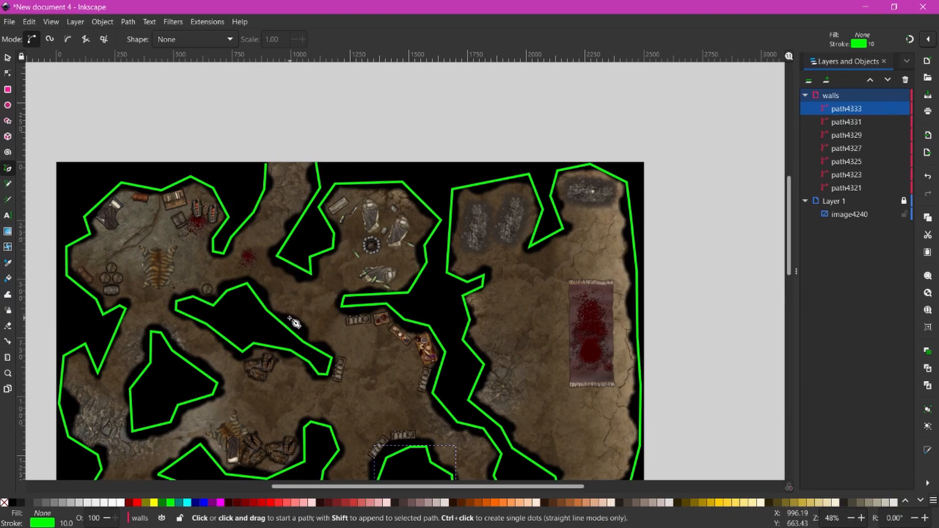
scroll(308, 299, "up", 3)
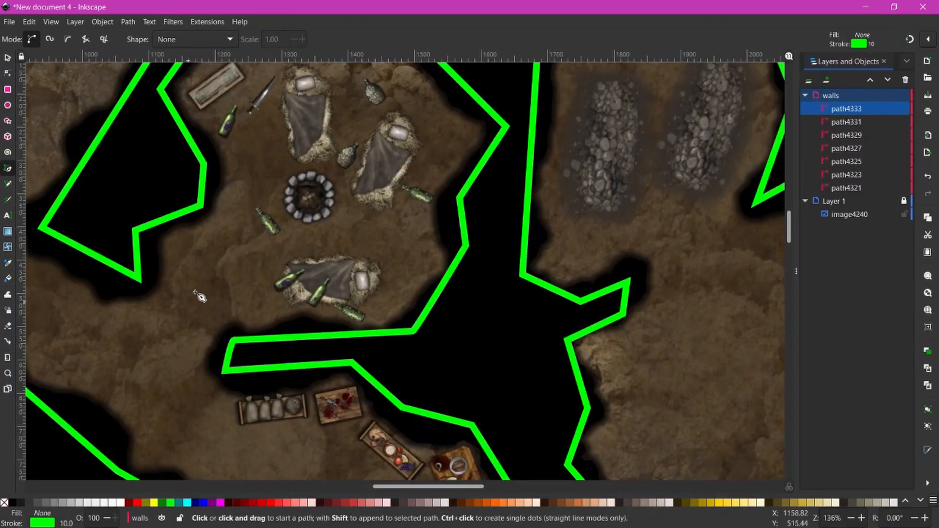
left_click_drag(200, 302, 391, 214)
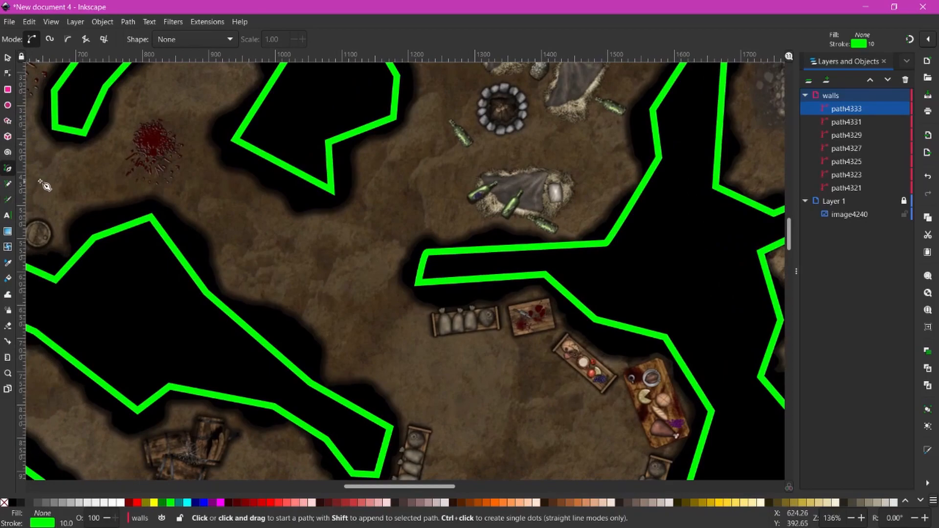
left_click(333, 192)
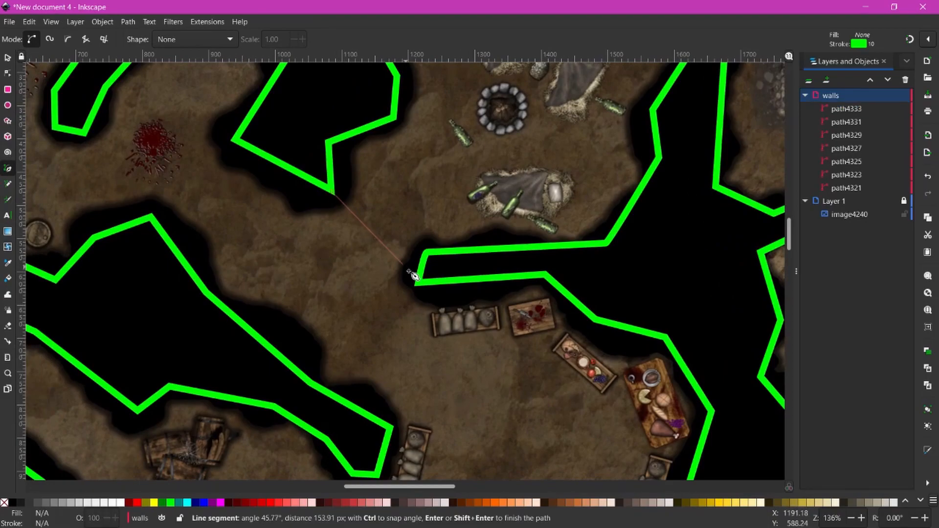
double_click(417, 282)
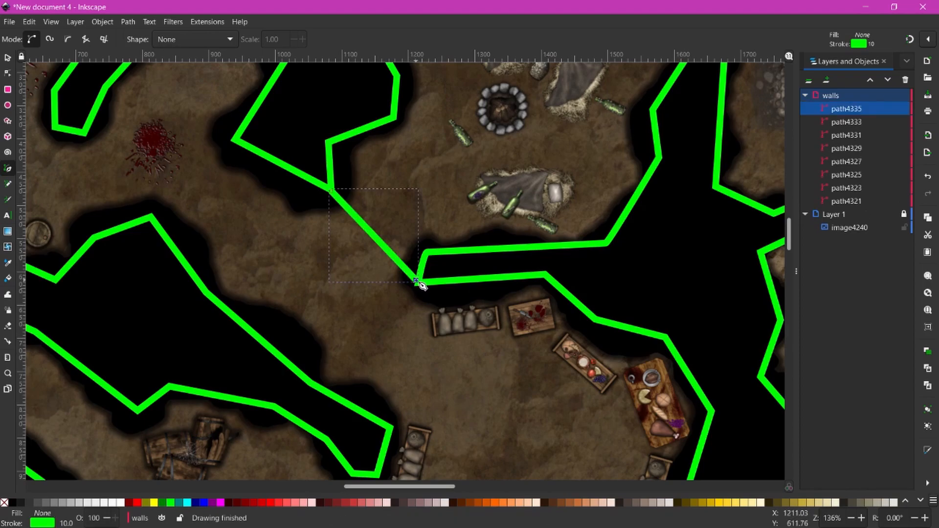
left_click(139, 504, "shift")
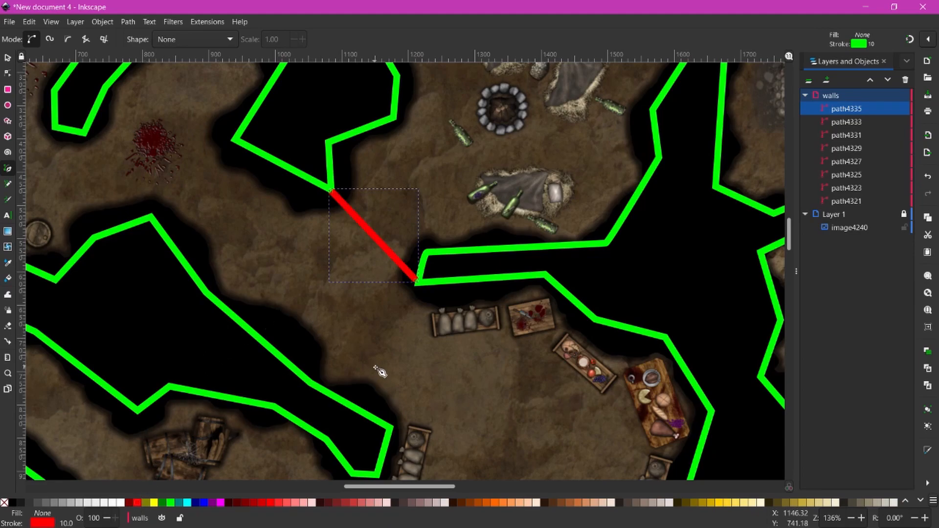
scroll(382, 373, "down", 5)
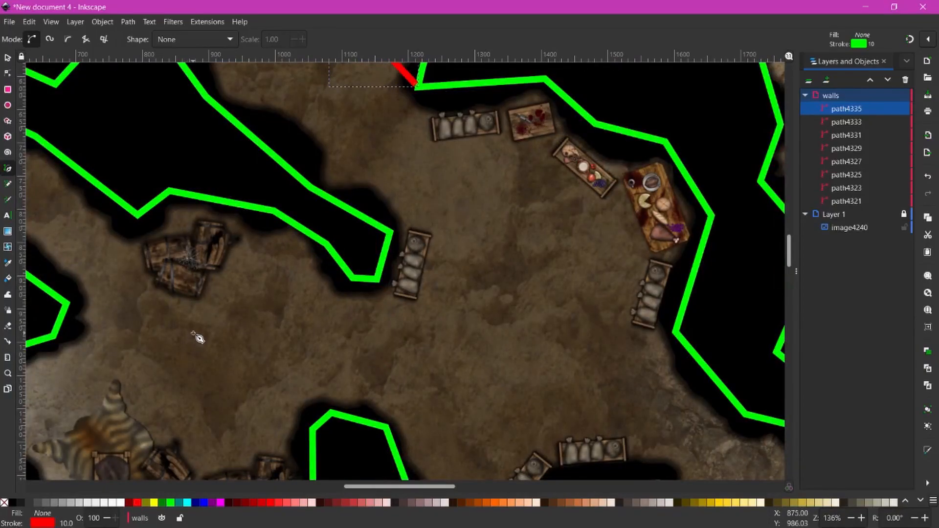
scroll(259, 345, "down", 3)
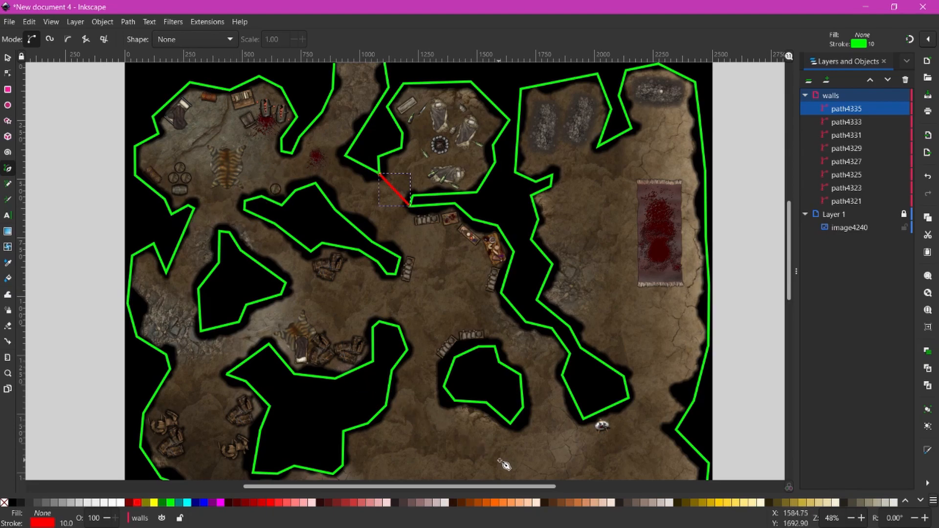
left_click_drag(509, 458, 441, 292)
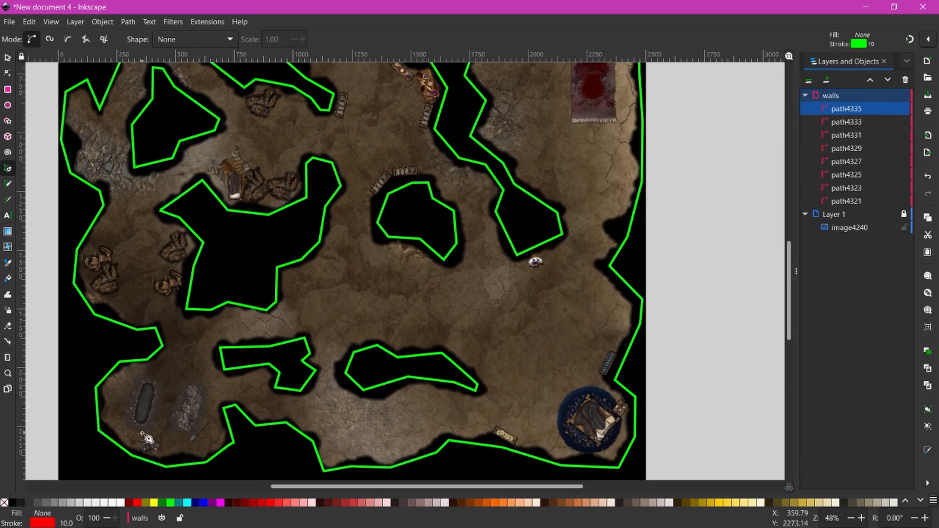
key("plus")
key("plus")
key("plus")
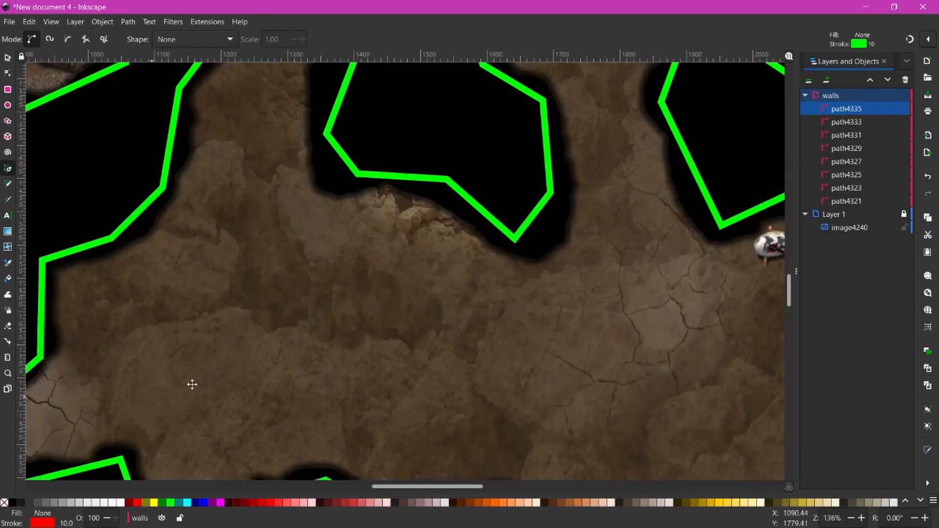
left_click_drag(167, 393, 727, 210)
left_click_drag(334, 386, 453, 253)
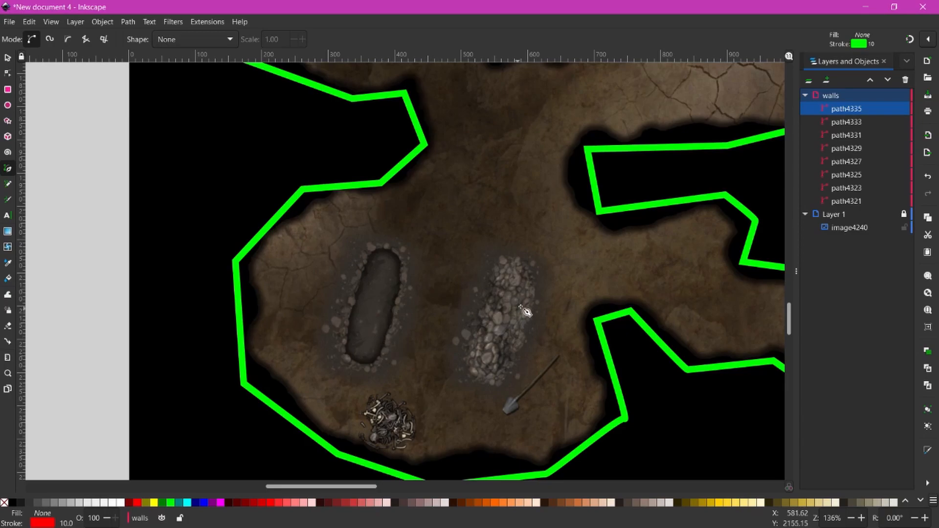
left_click_drag(531, 301, 294, 333)
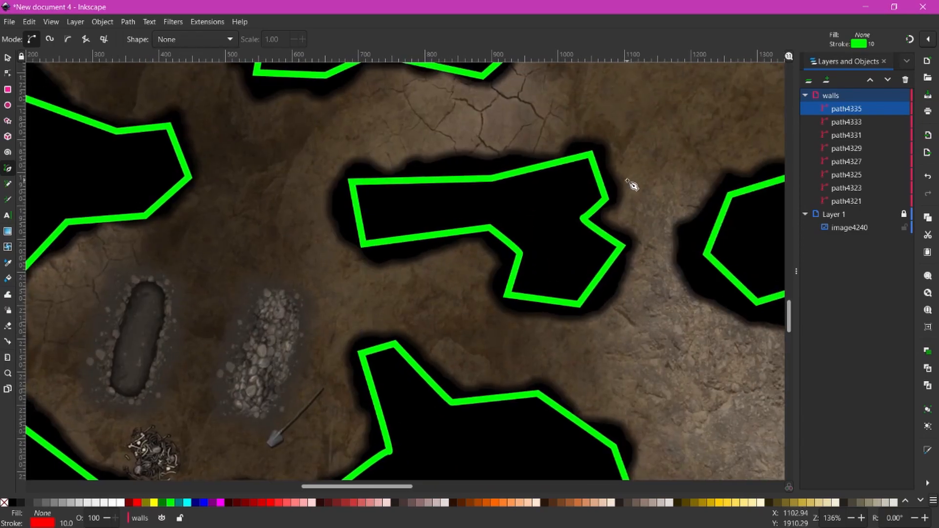
left_click_drag(667, 185, 505, 440)
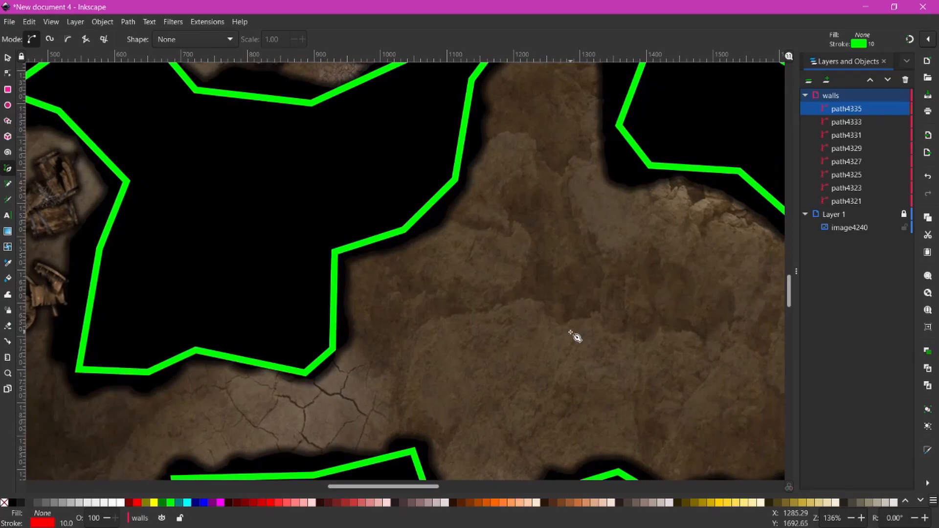
scroll(571, 333, "down", 3)
left_click_drag(593, 351, 537, 508)
left_click_drag(579, 264, 562, 360)
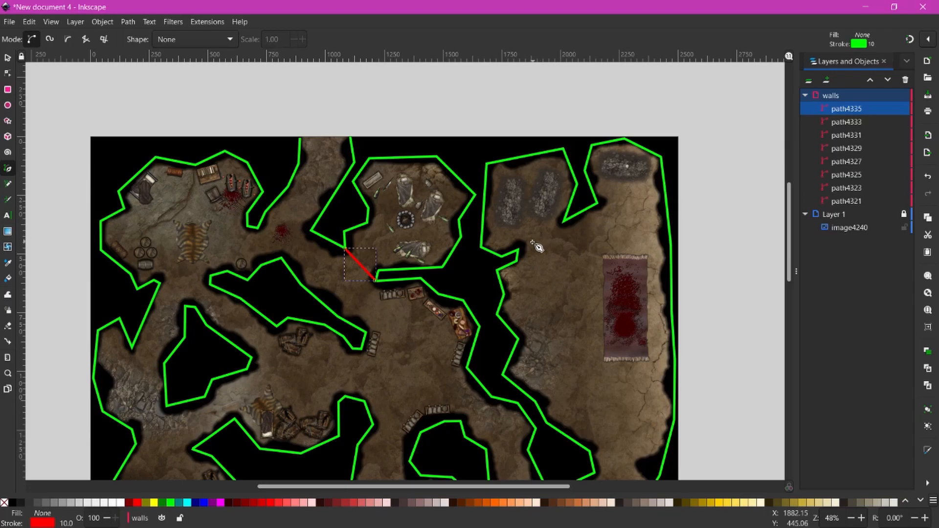
key("plus")
key("plus")
left_click_drag(723, 203, 445, 378)
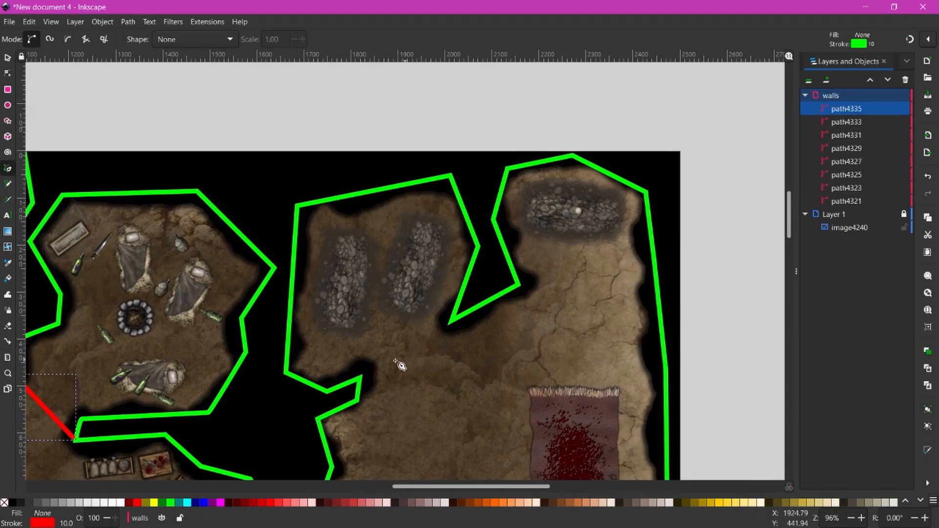
- Draw two short red wall lines bridging gaps between green walls in the top-right rooms
left_click(360, 378)
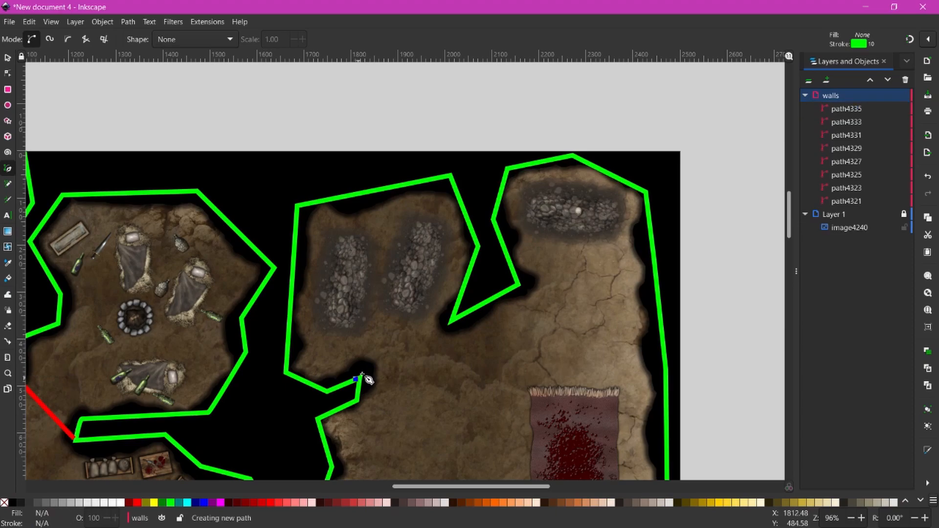
double_click(450, 331)
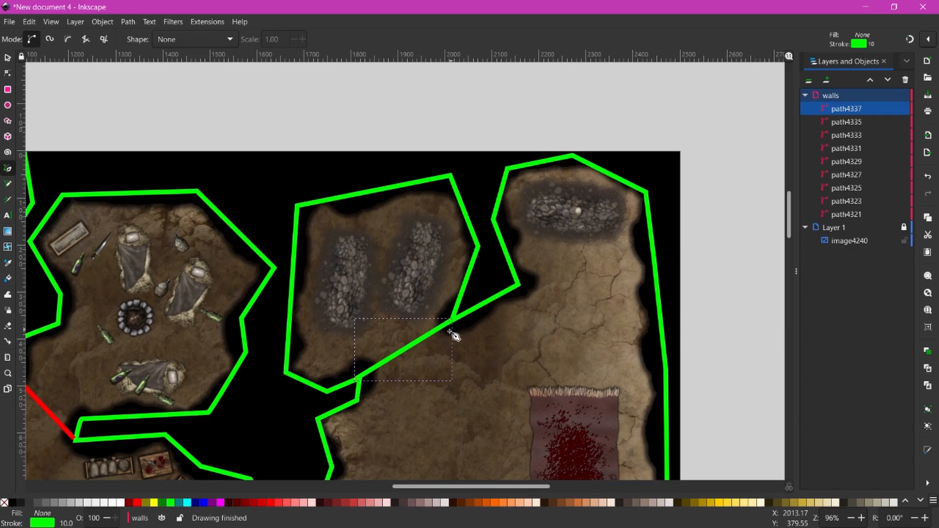
left_click(137, 503, "shift")
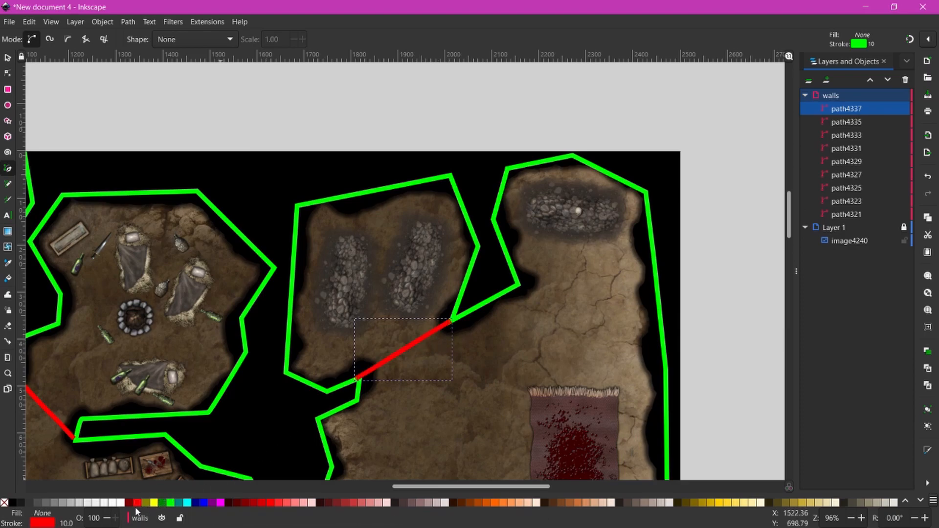
left_click(521, 285)
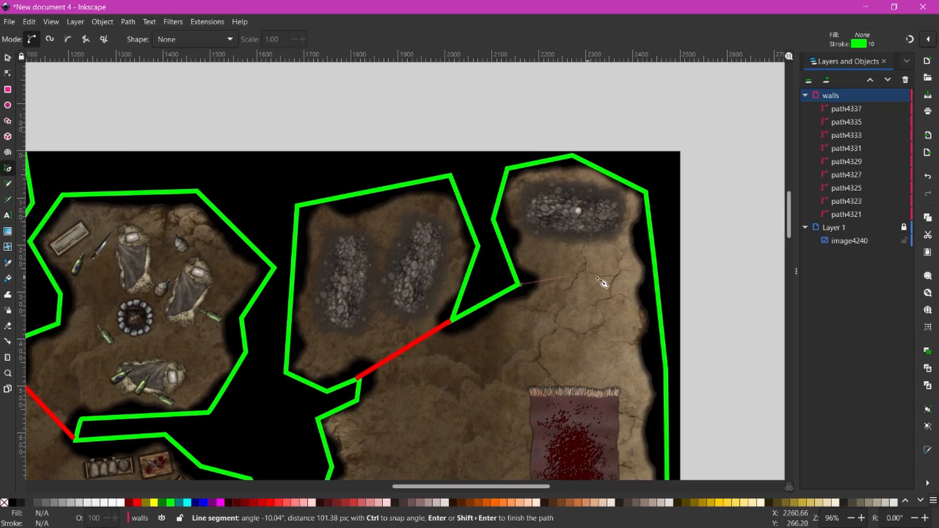
double_click(657, 283)
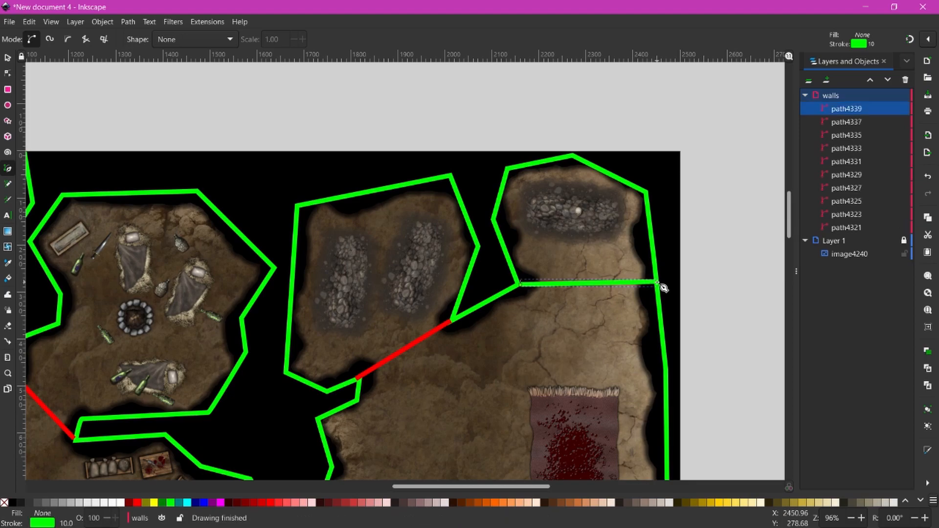
left_click(137, 504, "shift")
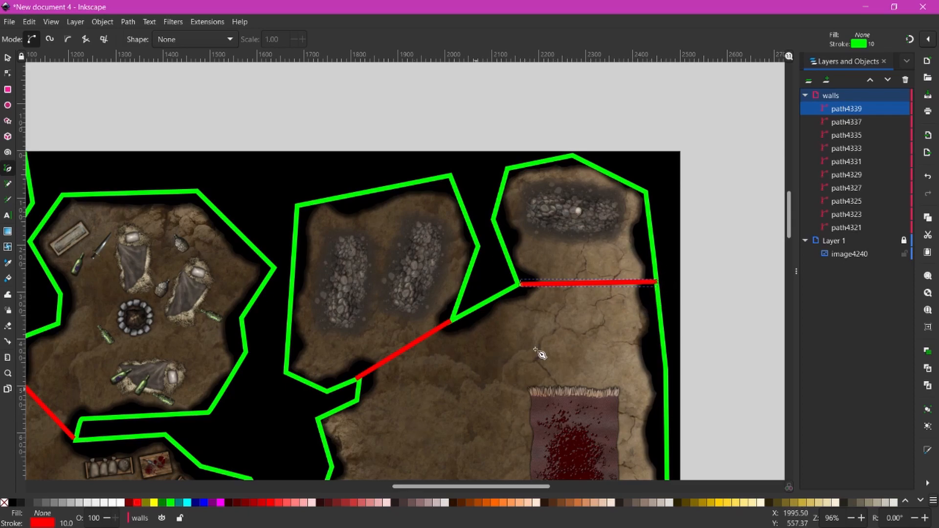
- Pan around the cave map to check the other walls for gaps, then zoom out
left_click_drag(453, 415, 772, 299)
left_click_drag(290, 348, 396, 209)
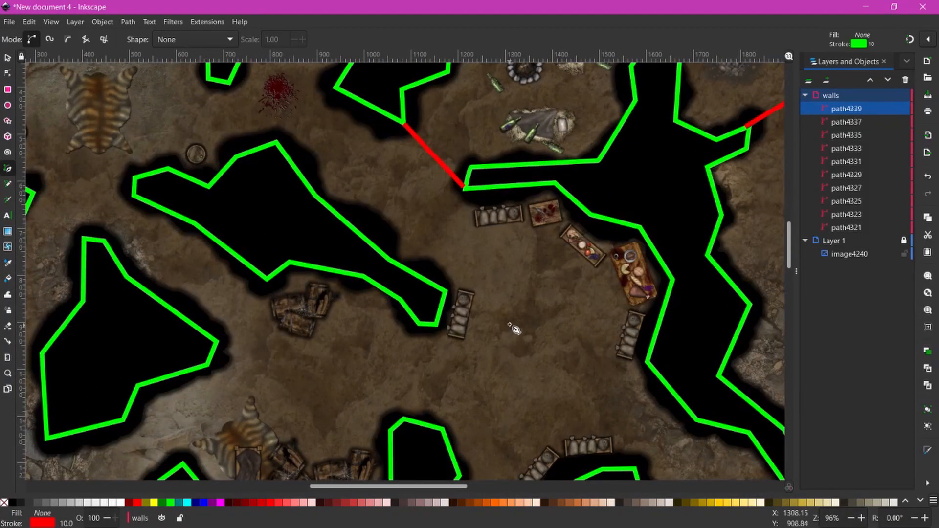
left_click_drag(500, 450, 435, 269)
left_click_drag(662, 457, 478, 263)
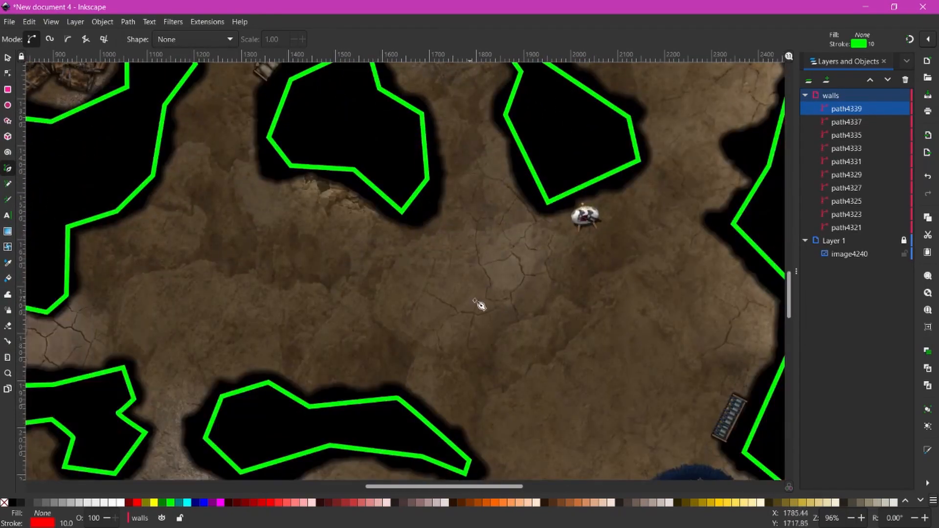
left_click_drag(539, 367, 435, 211)
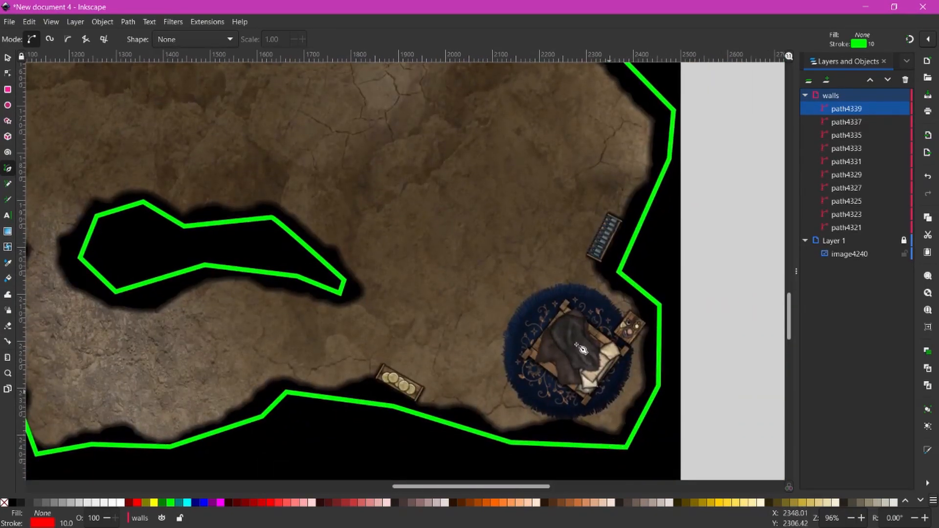
left_click_drag(484, 251, 601, 441)
left_click_drag(477, 312, 538, 477)
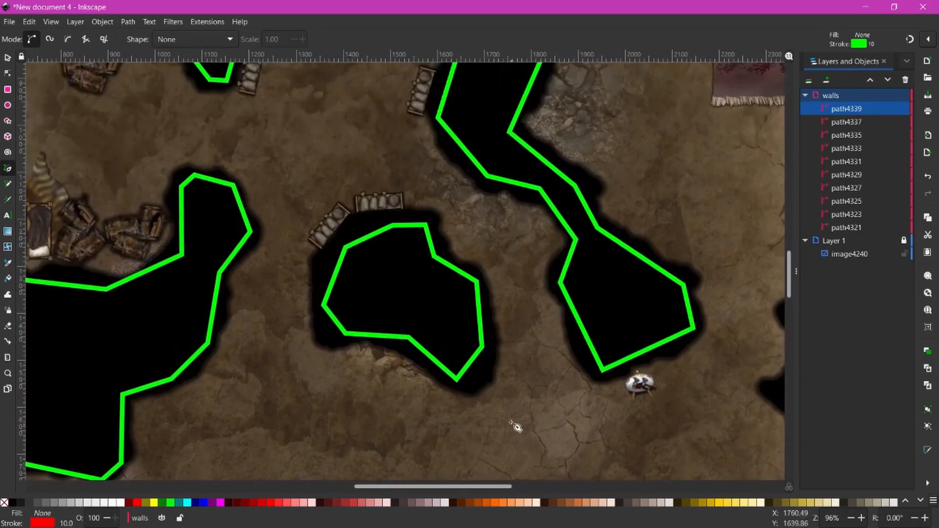
left_click_drag(537, 356, 508, 169)
left_click_drag(601, 421, 679, 294)
left_click_drag(191, 384, 484, 443)
left_click_drag(571, 250, 511, 445)
left_click_drag(527, 406, 524, 436)
left_click_drag(559, 158, 505, 293)
left_click_drag(512, 367, 517, 439)
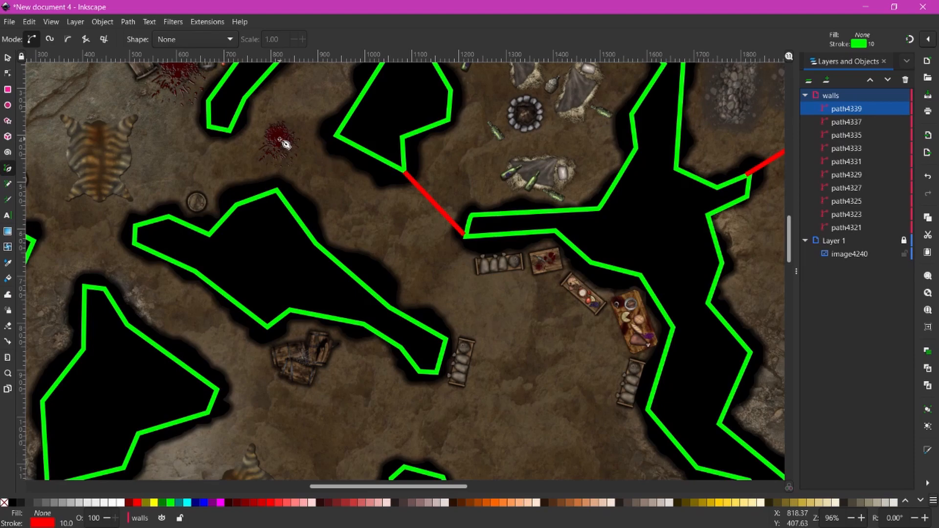
key("minus")
key("minus")
key("minus")
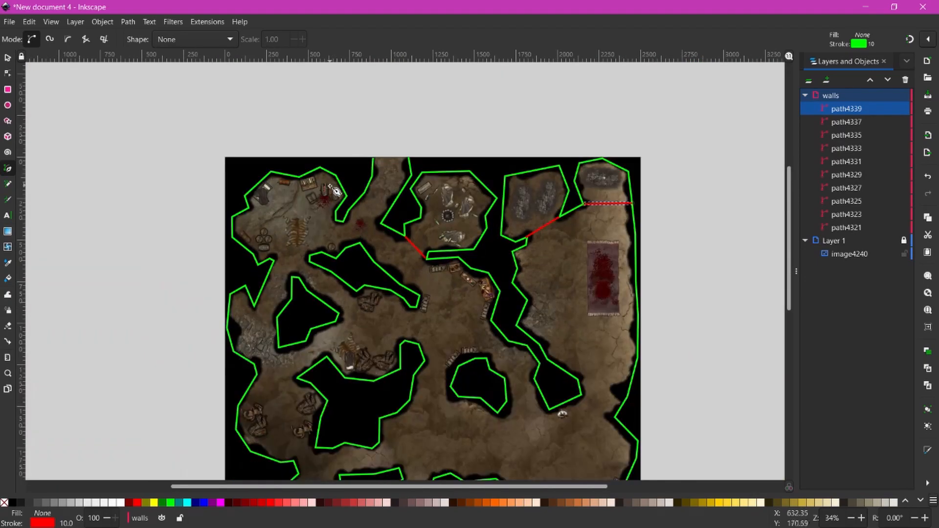
- Zoom out to the whole map, deselect everything with the Selector tool, and open the Edit menu
scroll(439, 345, "down", 4)
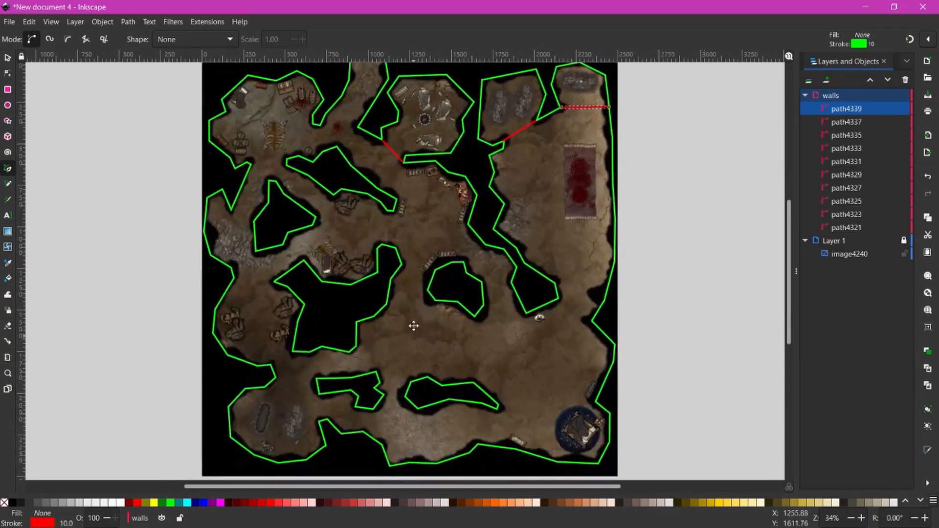
left_click_drag(439, 346, 432, 345)
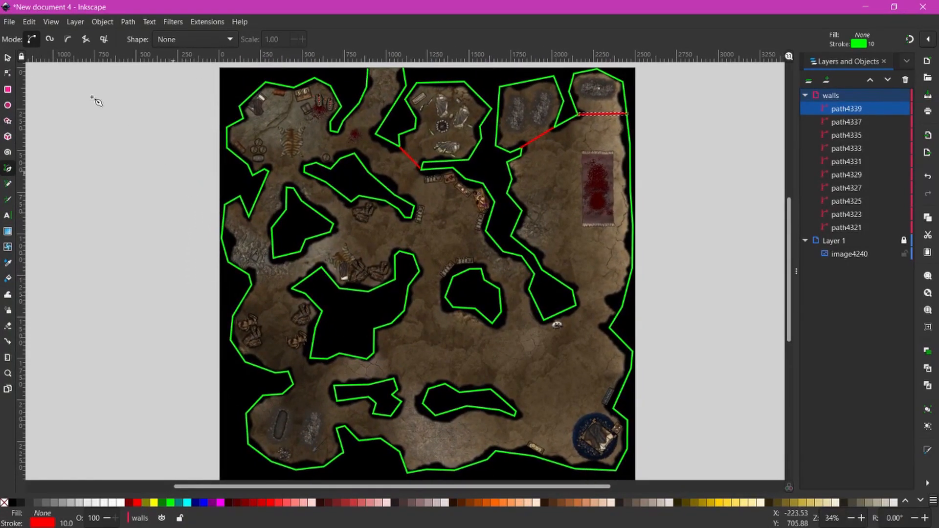
left_click(7, 58)
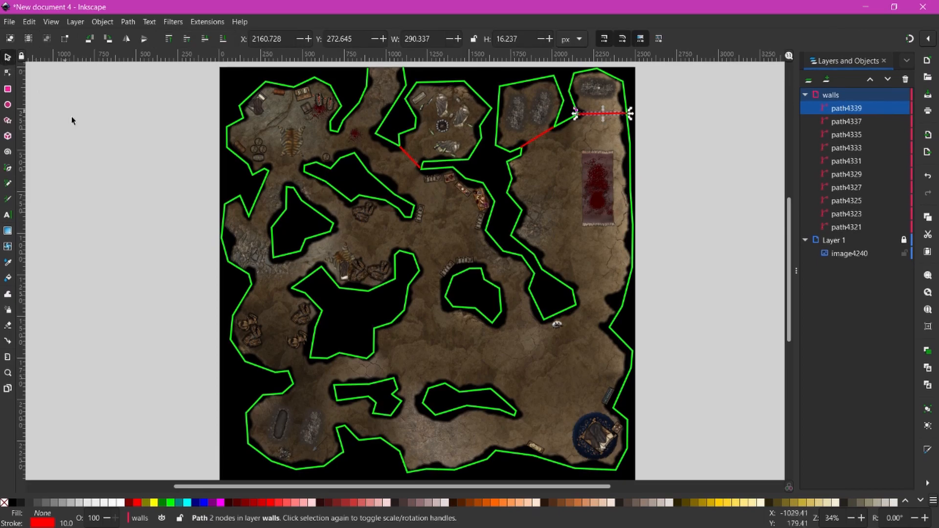
left_click(118, 153)
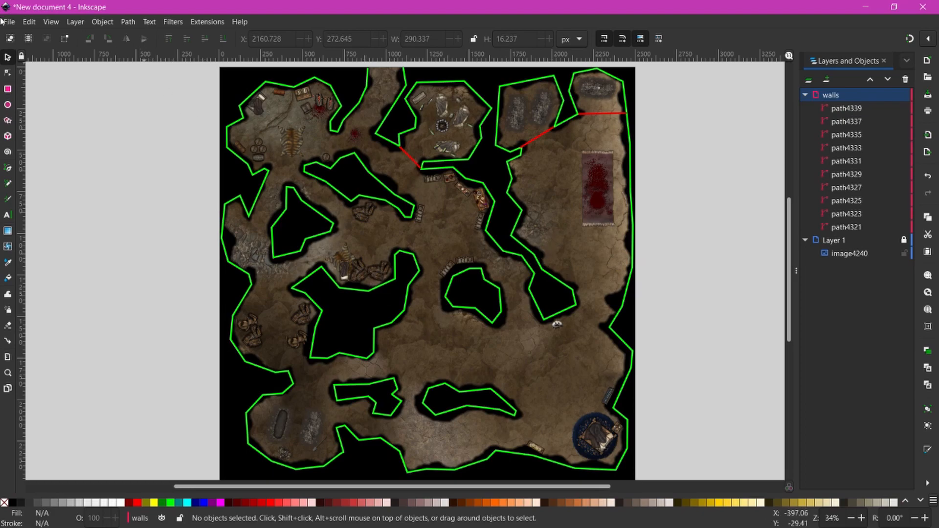
left_click(30, 22)
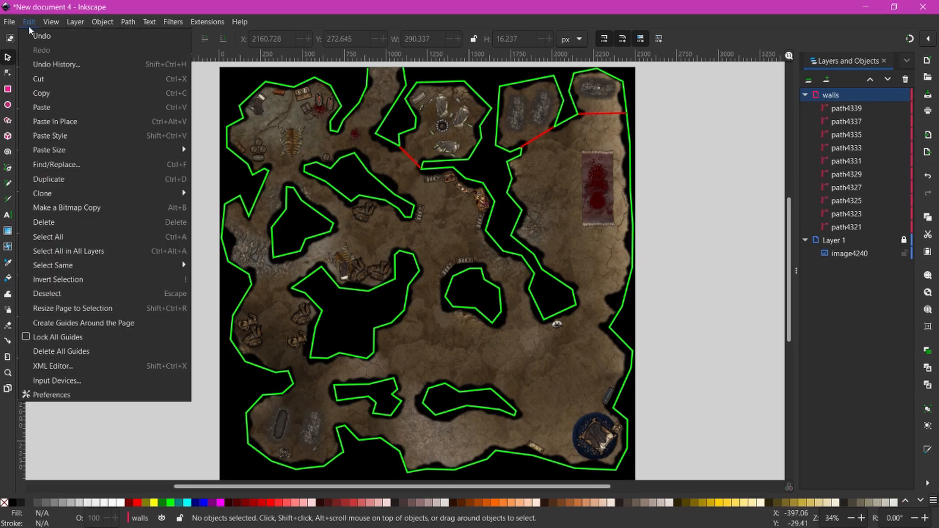
- In the XML Editor, change the walls layer's id attribute to 'walls'
left_click(69, 368)
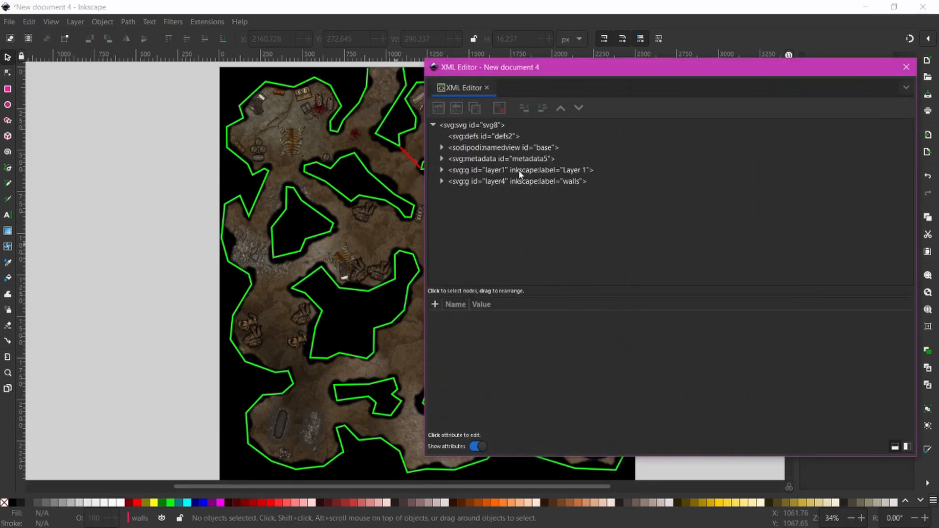
left_click(496, 182)
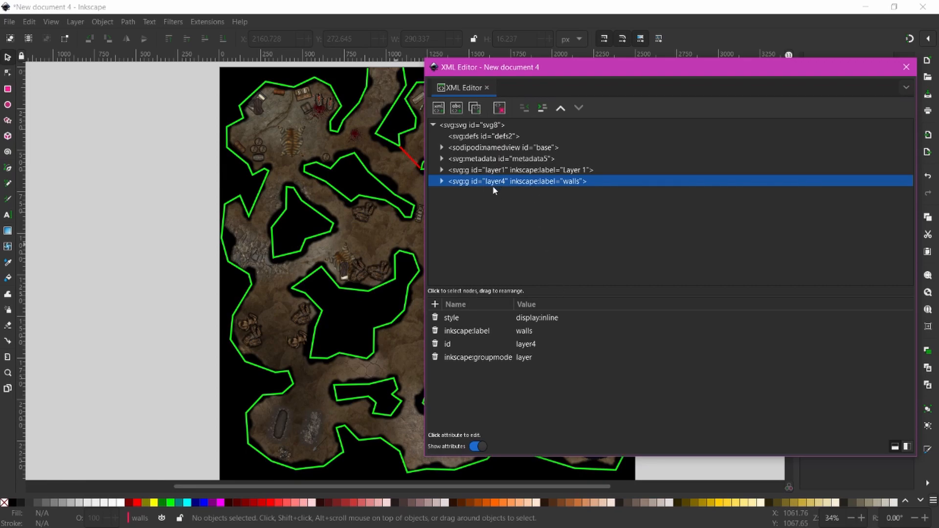
left_click(565, 343)
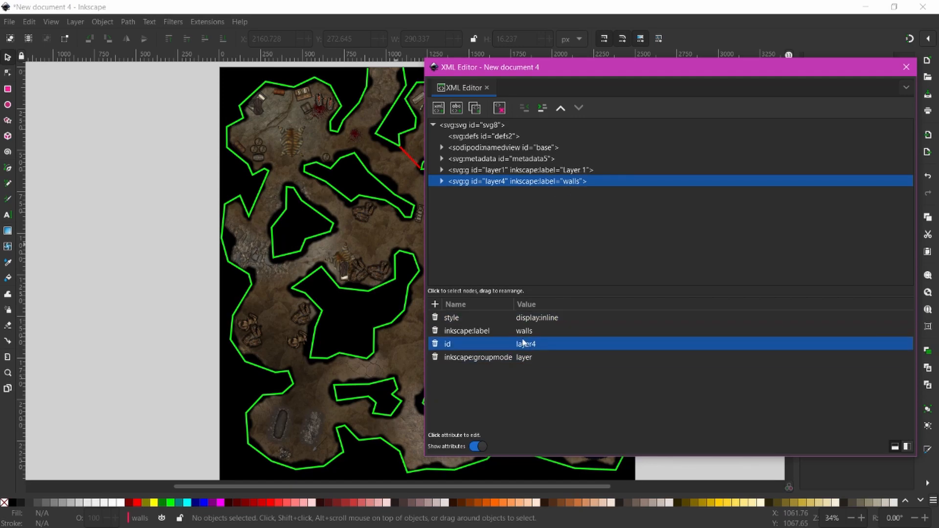
left_click(529, 345)
key("ctrl+a")
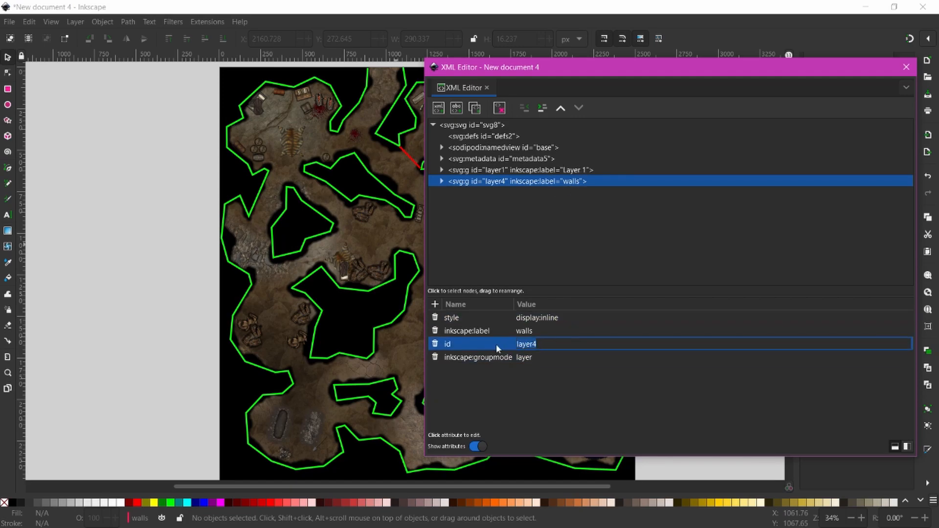
type("walls")
key("Return")
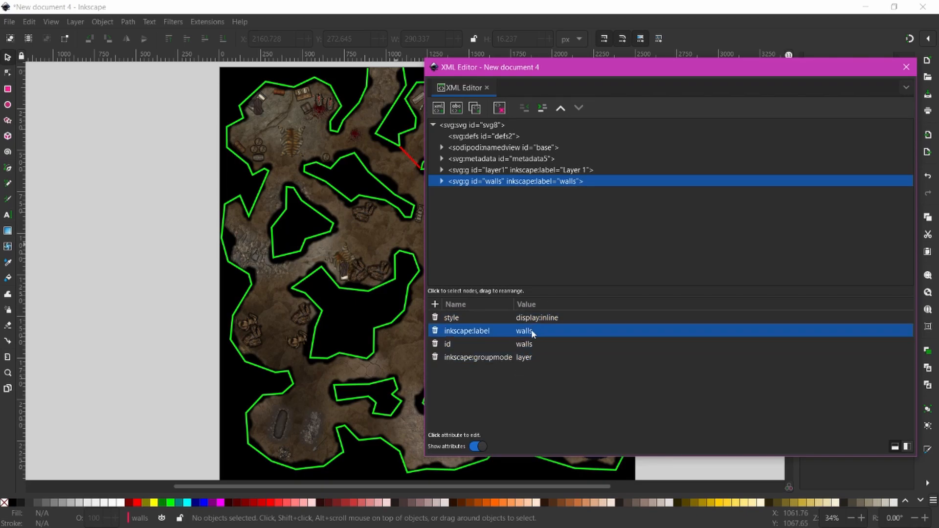
- Inspect Layer 1's transform attribute, then close the XML Editor and switch to the Node tool
left_click(528, 171)
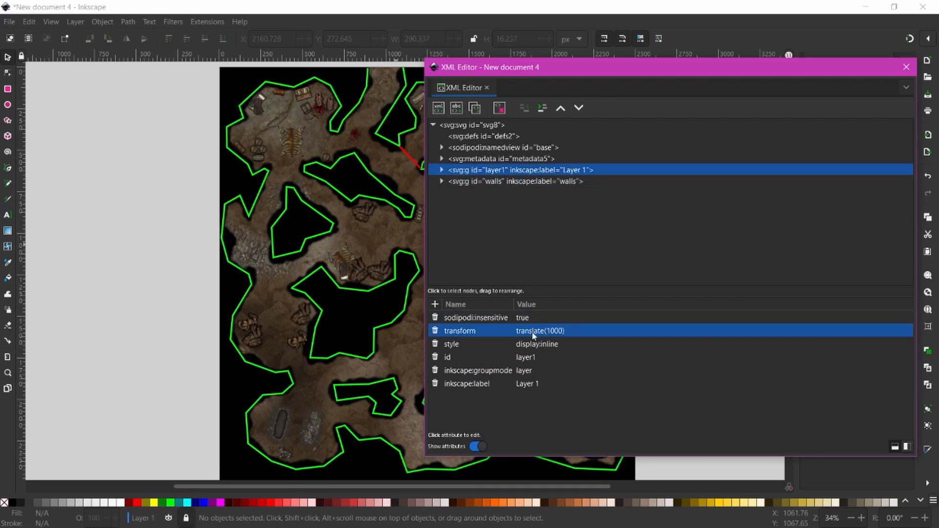
left_click(544, 331)
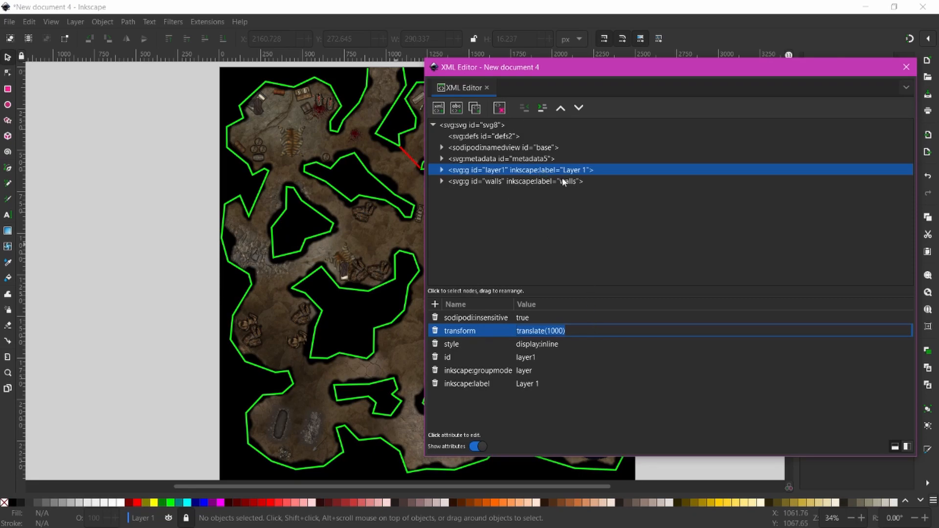
left_click(516, 182)
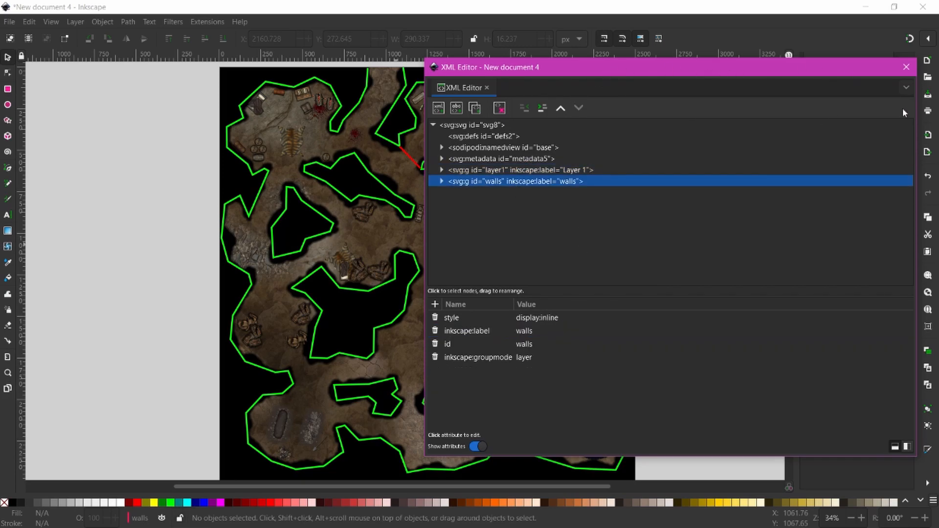
left_click(906, 67)
key("n")
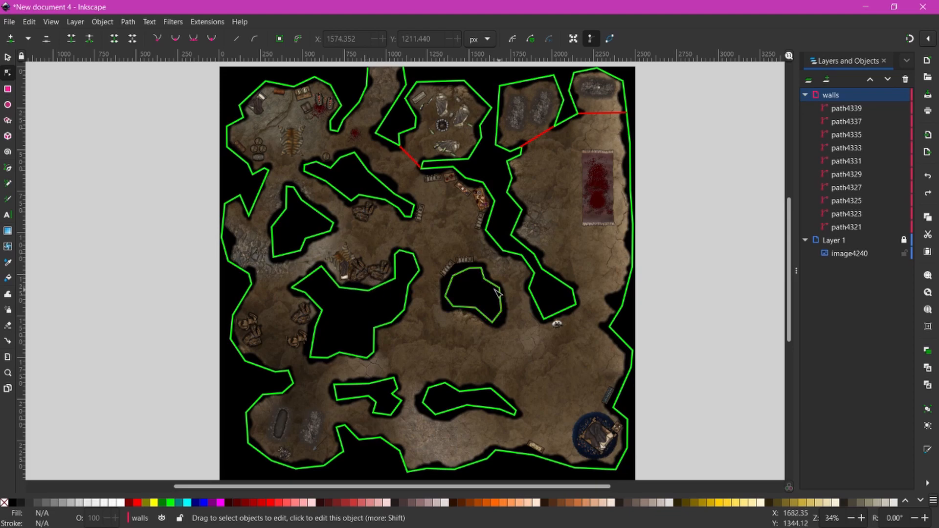
- Select all the green wall outlines together with the three red gap lines
left_click(8, 57)
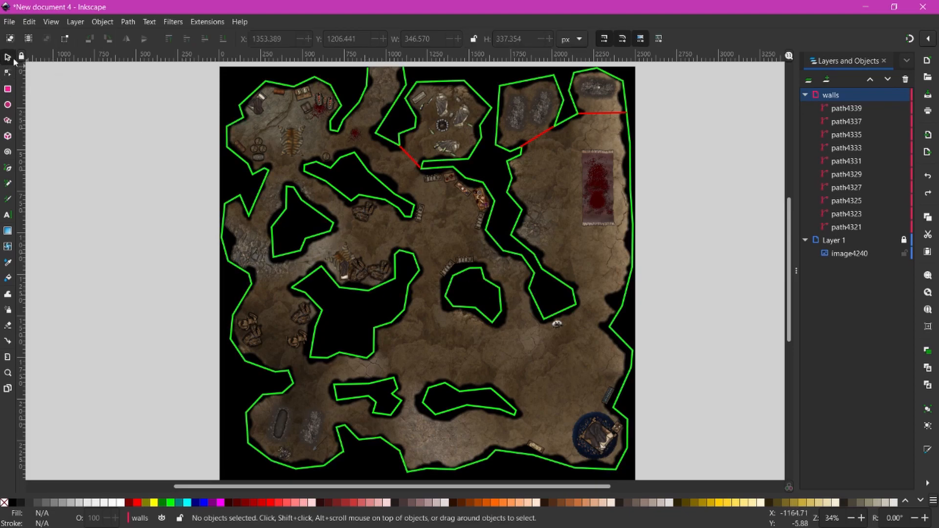
left_click(337, 133)
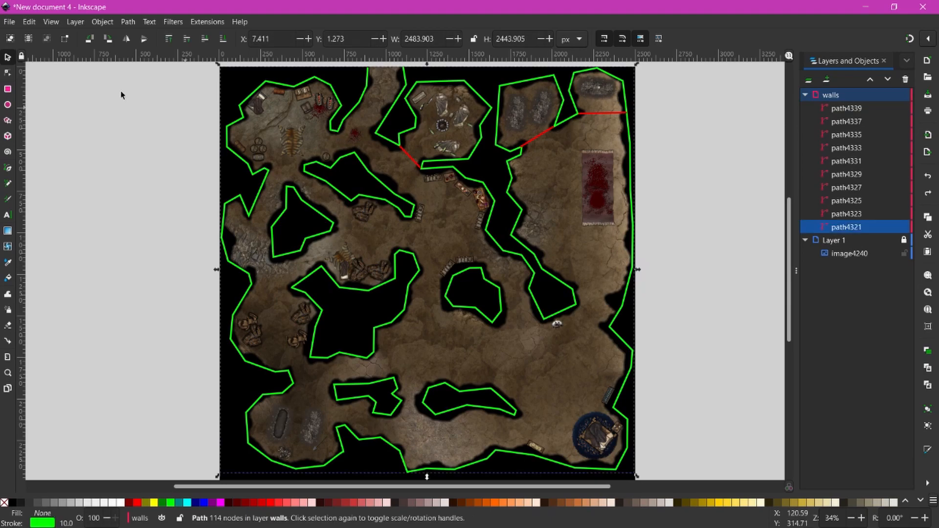
left_click(7, 73)
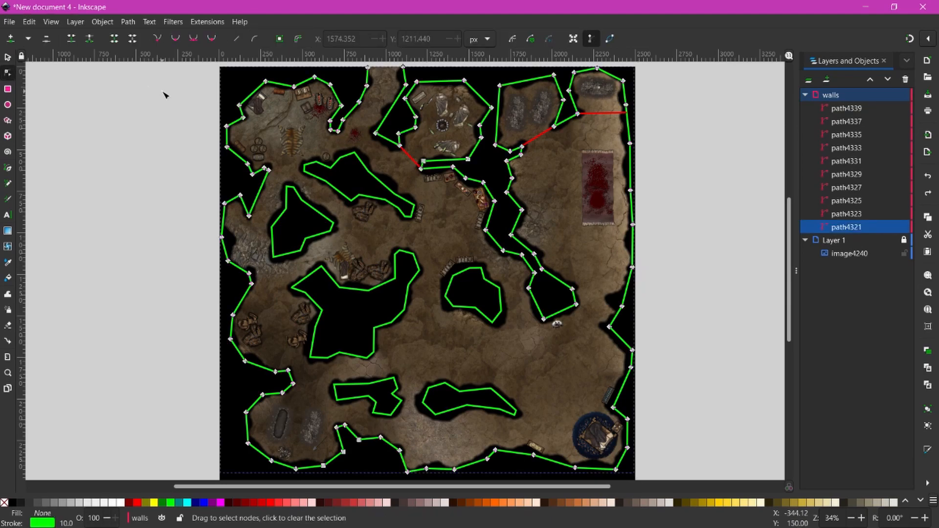
left_click(369, 200, "shift")
left_click(333, 227, "shift")
left_click(384, 289, "shift")
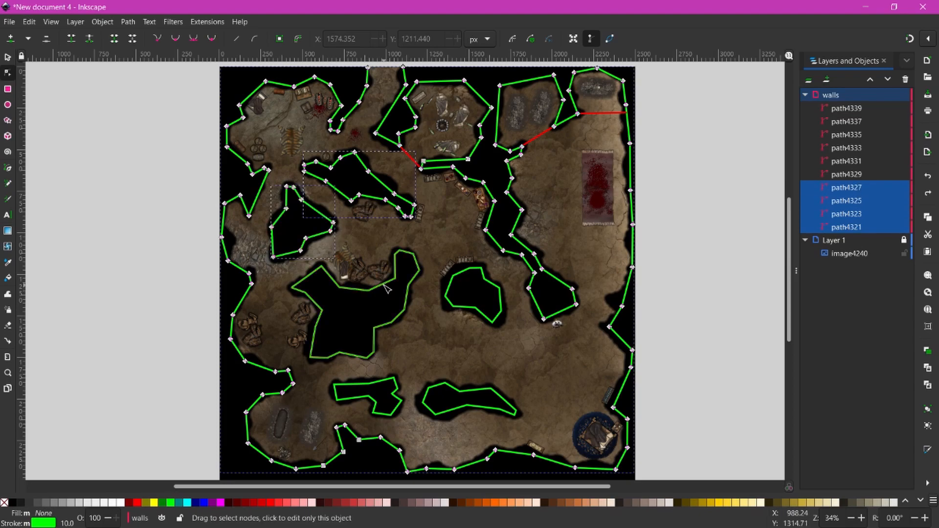
left_click(451, 282, "shift")
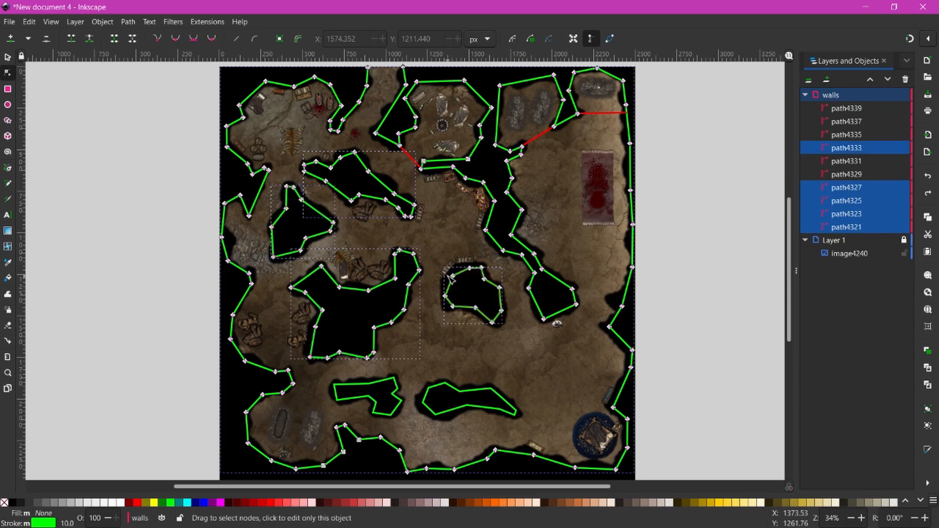
left_click(397, 392, "shift")
left_click(483, 398, "shift")
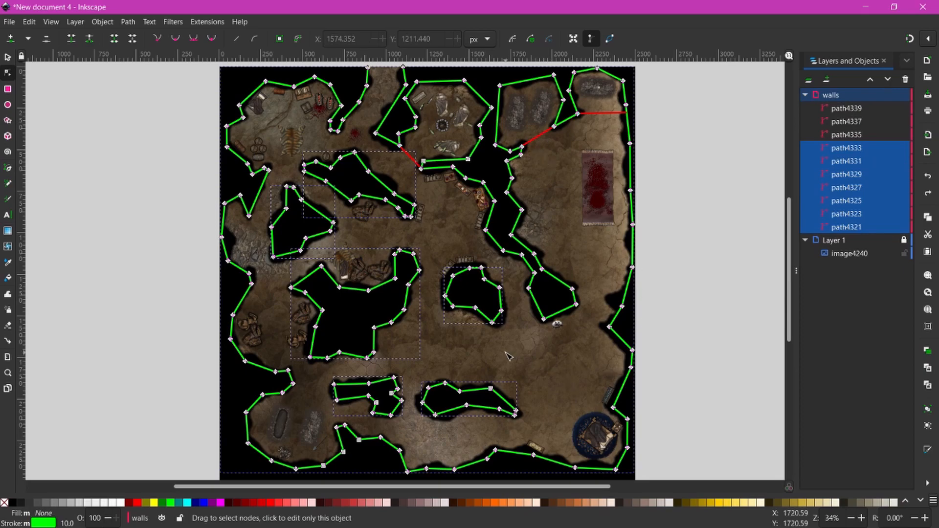
left_click(415, 164, "shift")
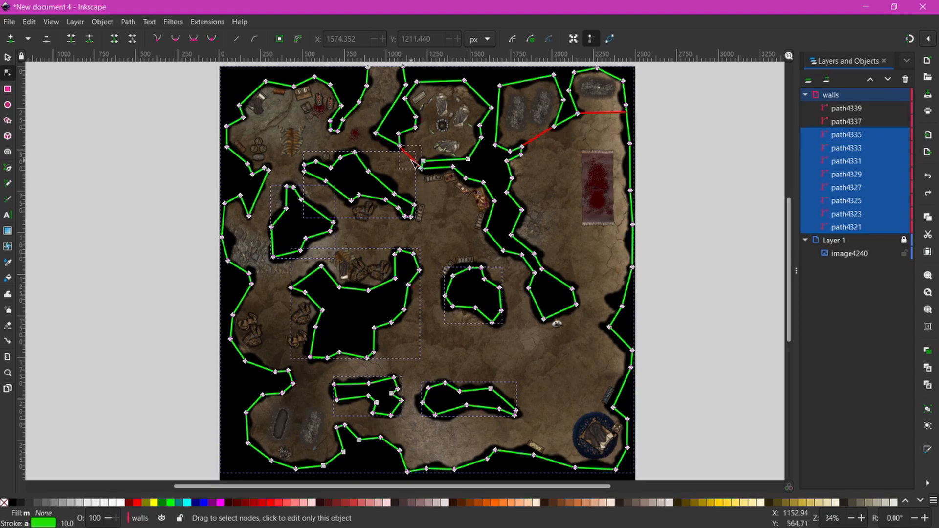
left_click(537, 138, "shift")
left_click(608, 114, "shift")
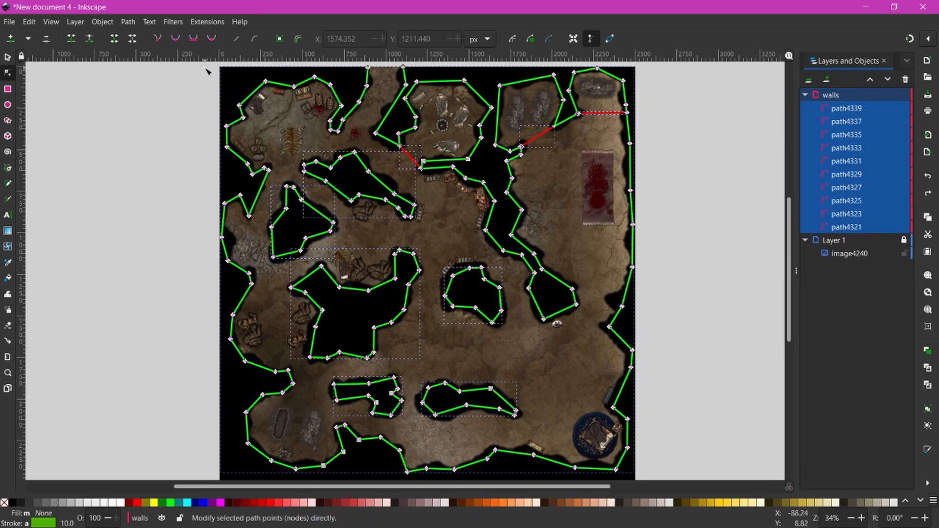
- Break the selected wall paths at every node and use Path > Break Apart to separate them
left_click_drag(206, 70, 647, 483)
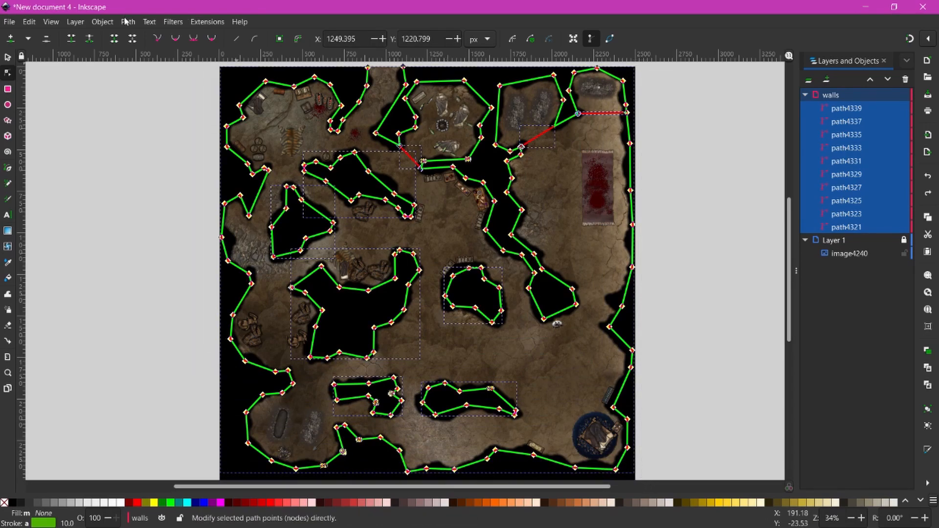
left_click(93, 43)
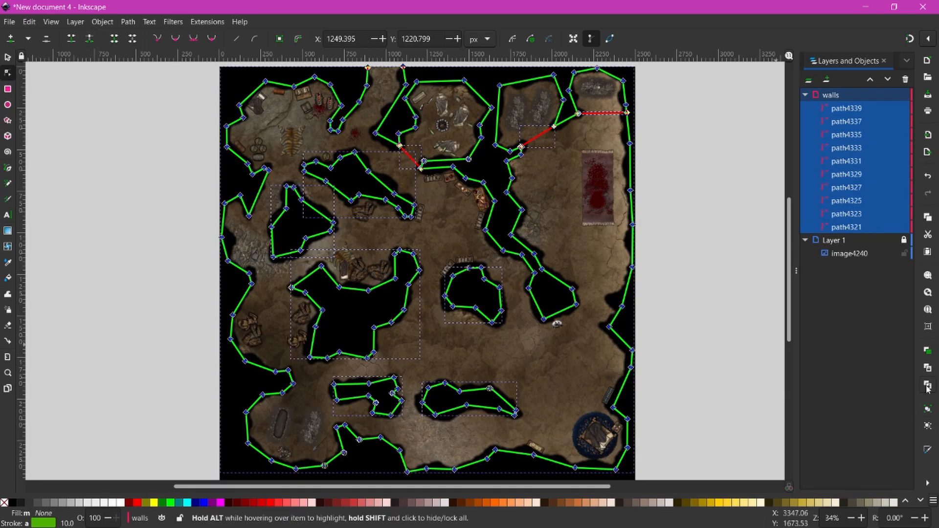
left_click(927, 428)
left_click(128, 22)
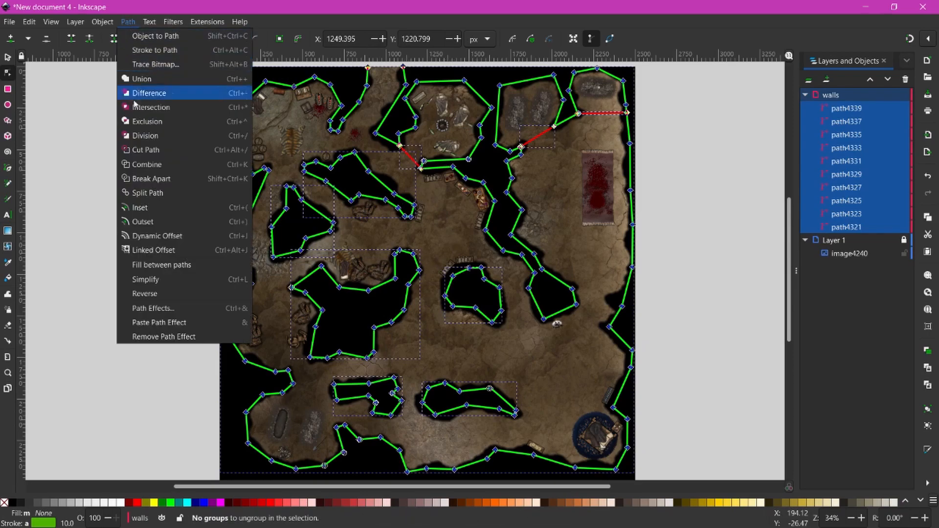
left_click(175, 178)
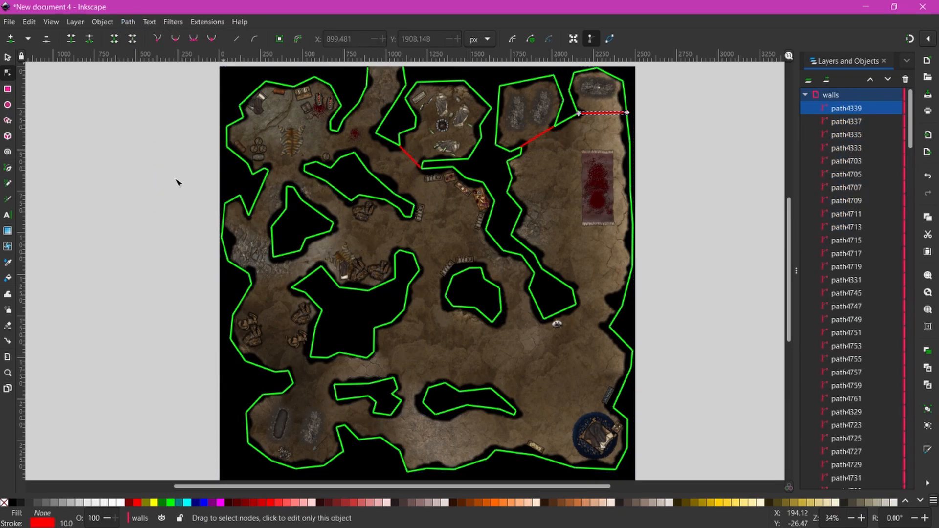
- Select a few small wall segments, including a red one, and switch to the Node tool
left_click(7, 57)
left_click(332, 94)
left_click(332, 95)
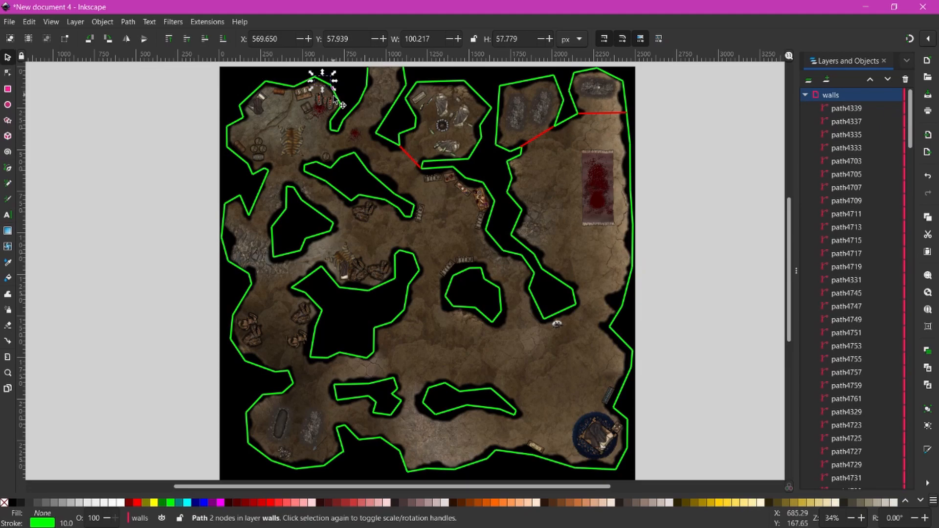
left_click(332, 125)
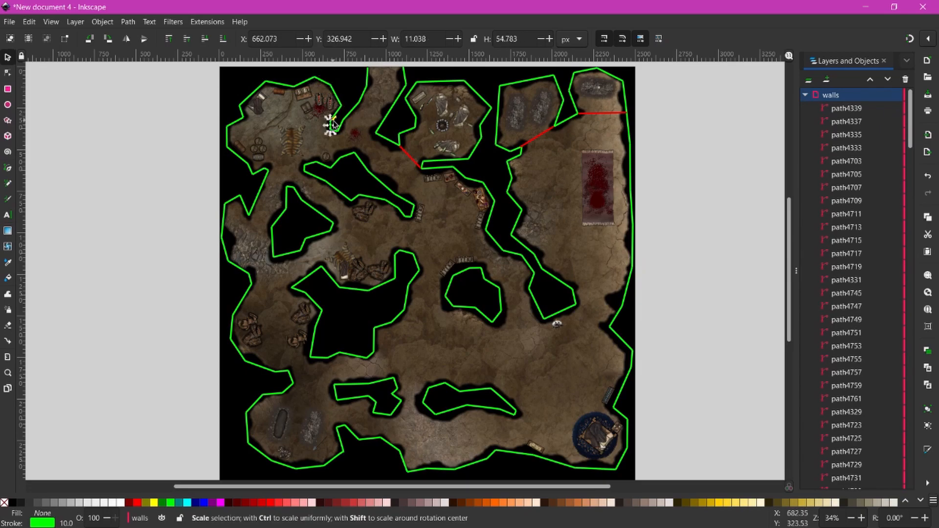
left_click(405, 154)
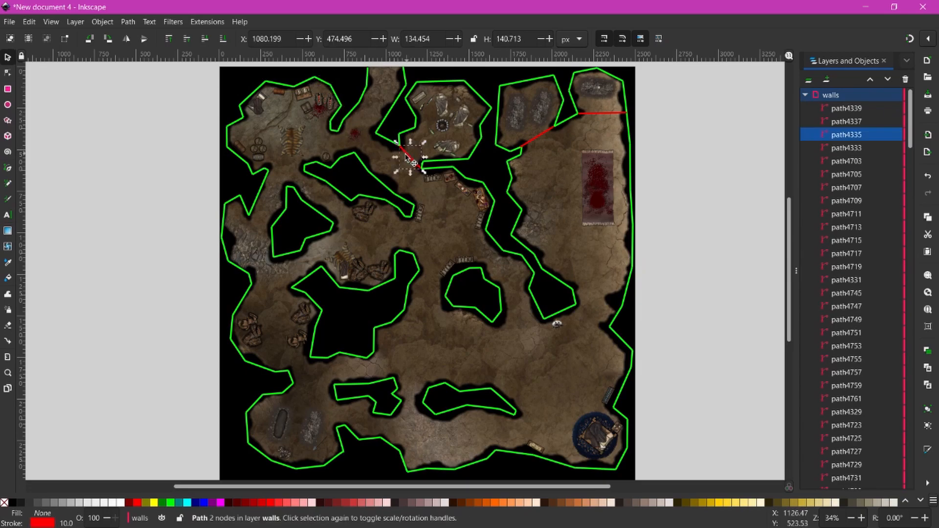
left_click(7, 73)
left_click(110, 118)
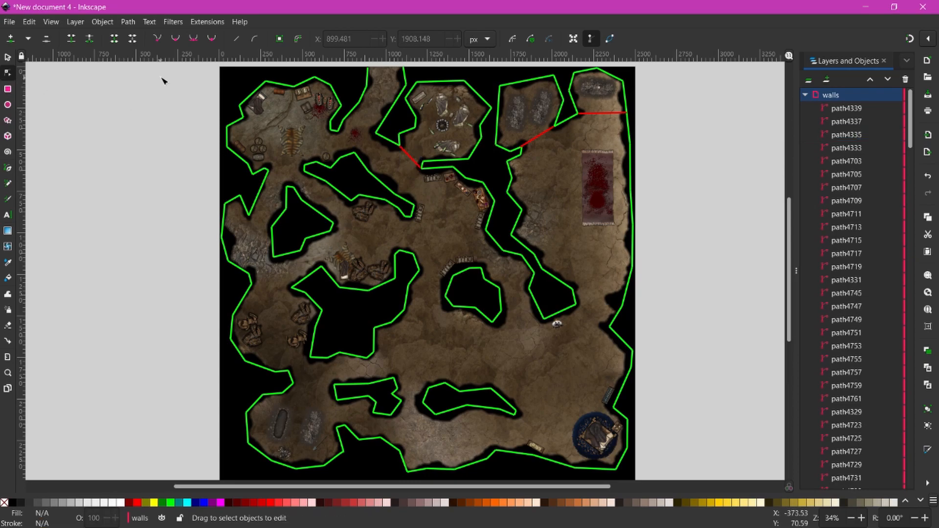
- Select all wall paths, make every segment a straight line, and open the XML Editor
left_click(52, 22)
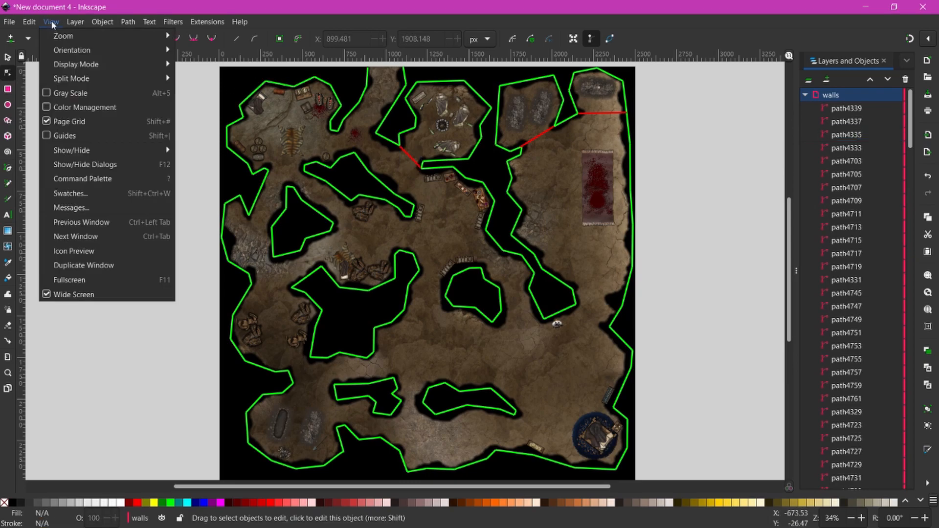
mouse_move(29, 23)
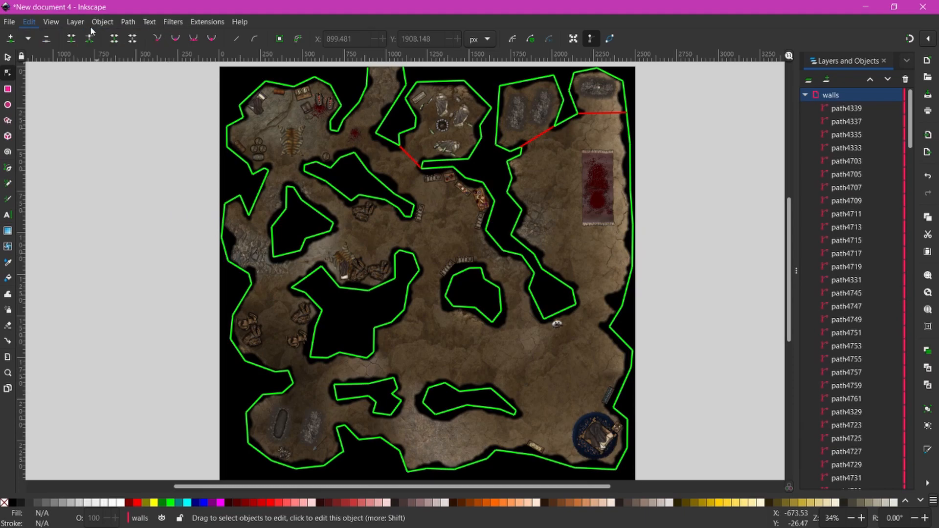
left_click(90, 25)
mouse_move(33, 25)
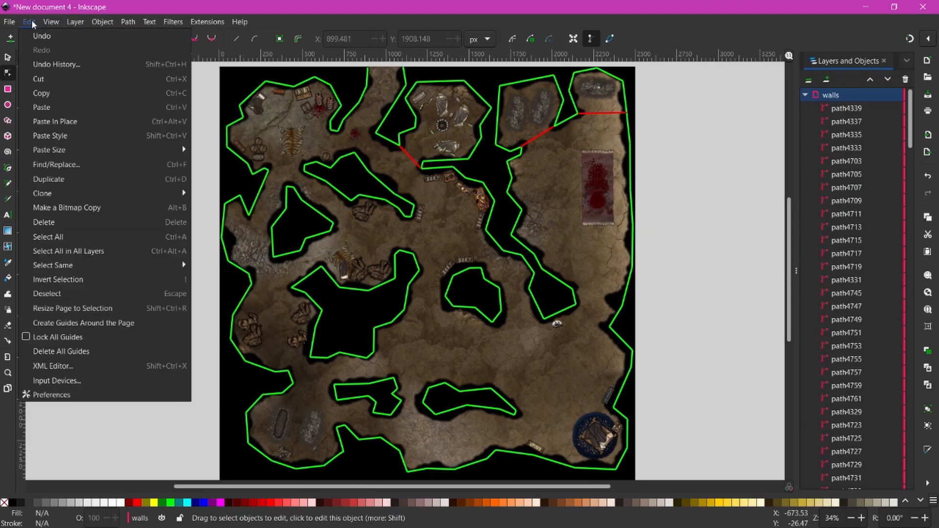
left_click(97, 239)
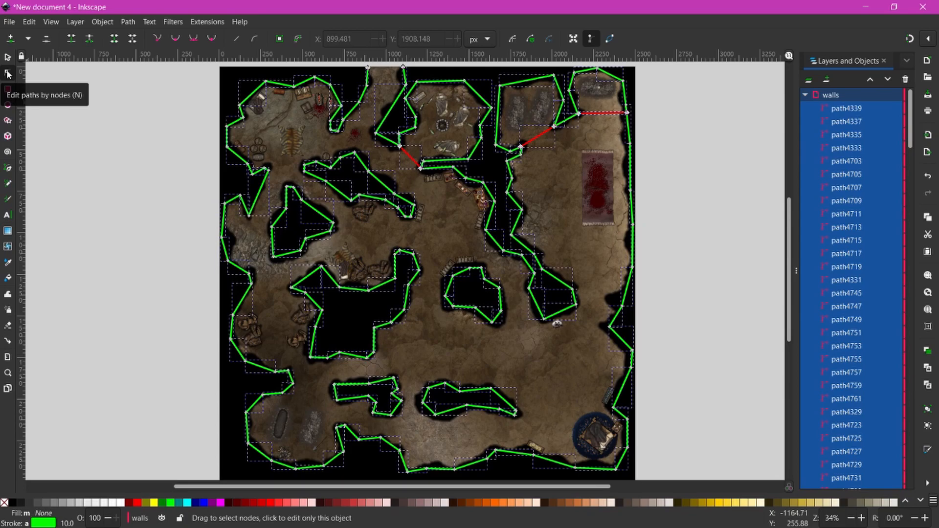
left_click(237, 40)
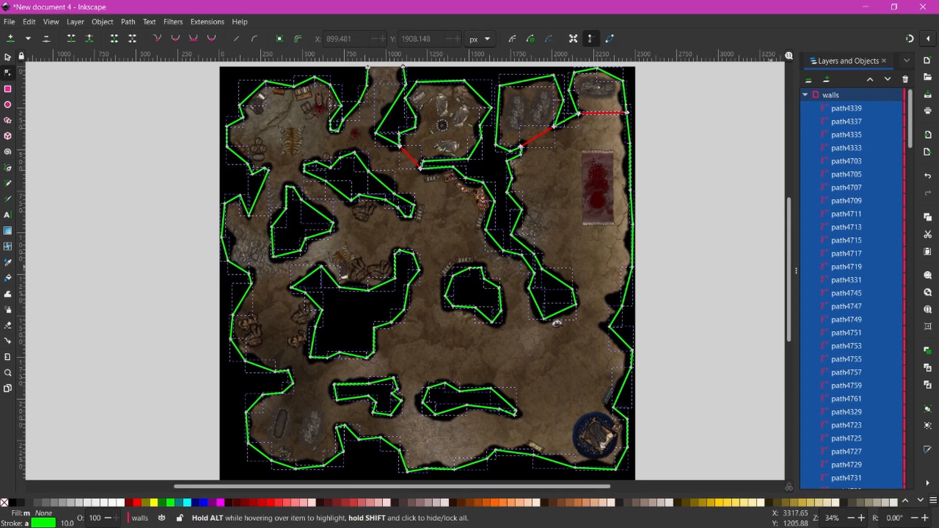
key("ctrl+shift+x")
left_click_drag(871, 198, 480, 101)
scroll(415, 243, "up", 5)
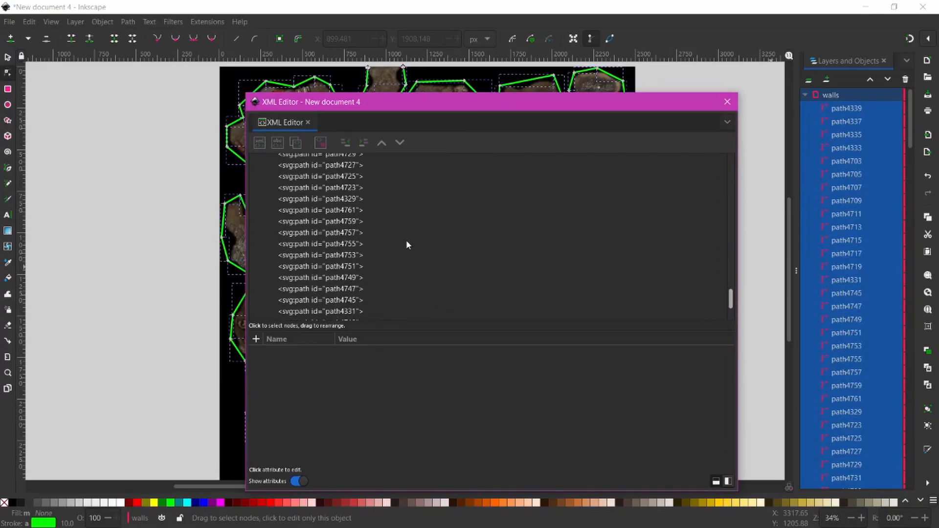
scroll(408, 242, "up", 10)
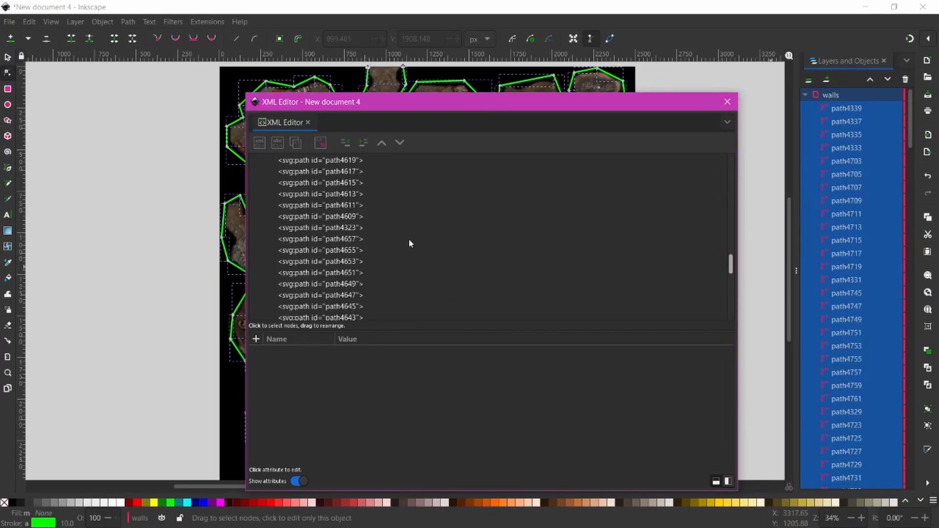
scroll(409, 245, "up", 10)
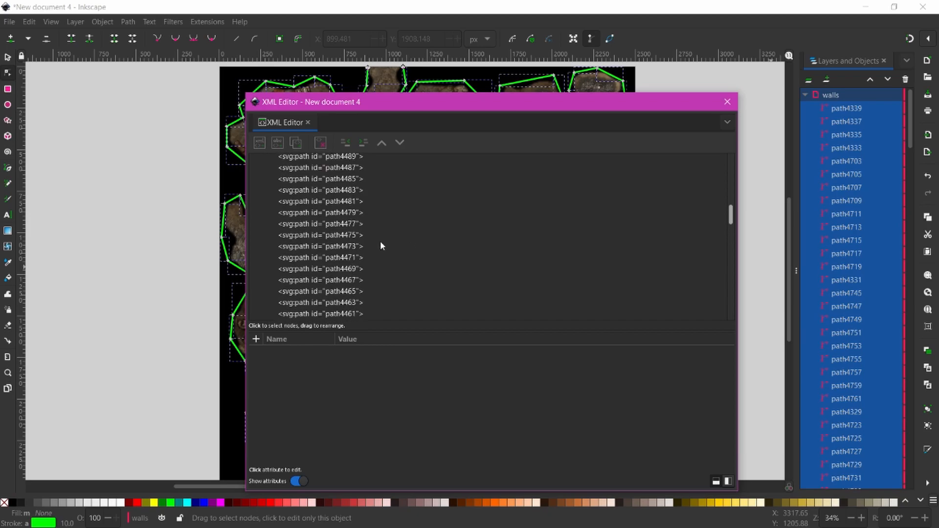
scroll(375, 247, "up", 9)
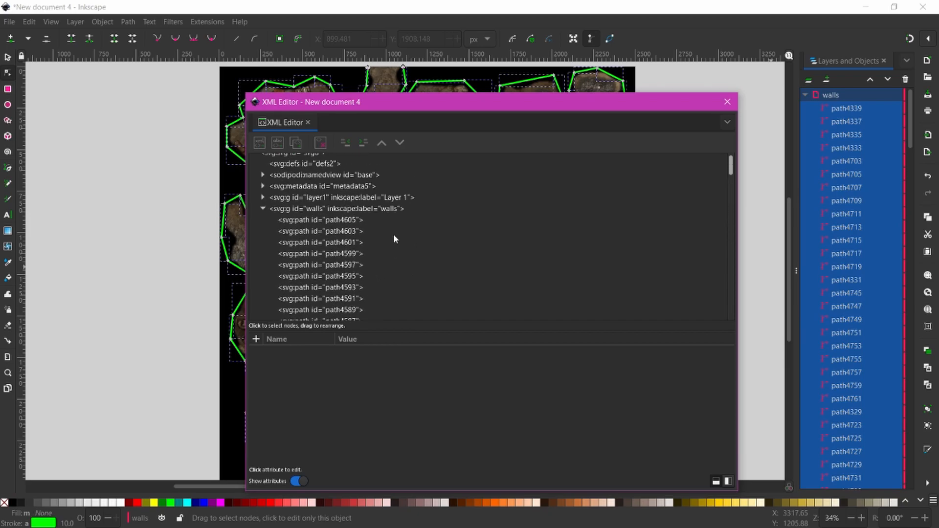
left_click(325, 222)
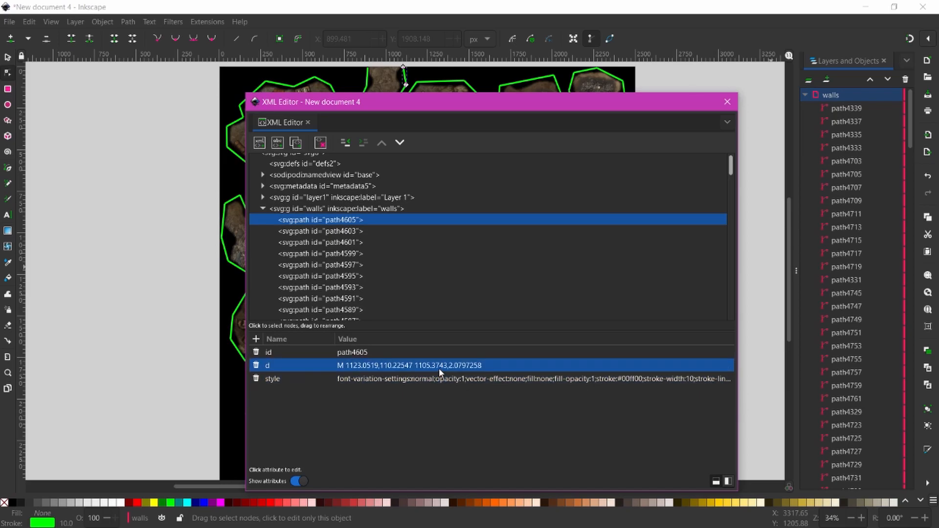
left_click(323, 265)
left_click(319, 297)
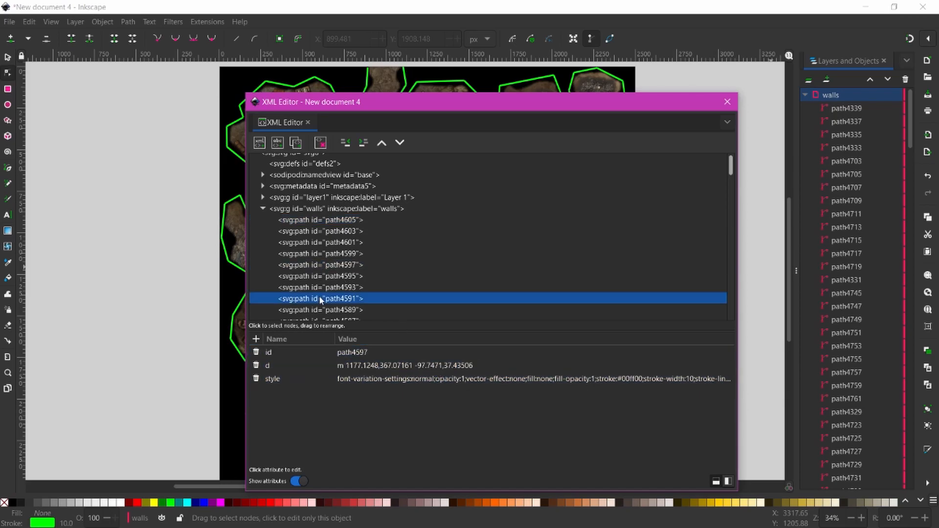
left_click(325, 265)
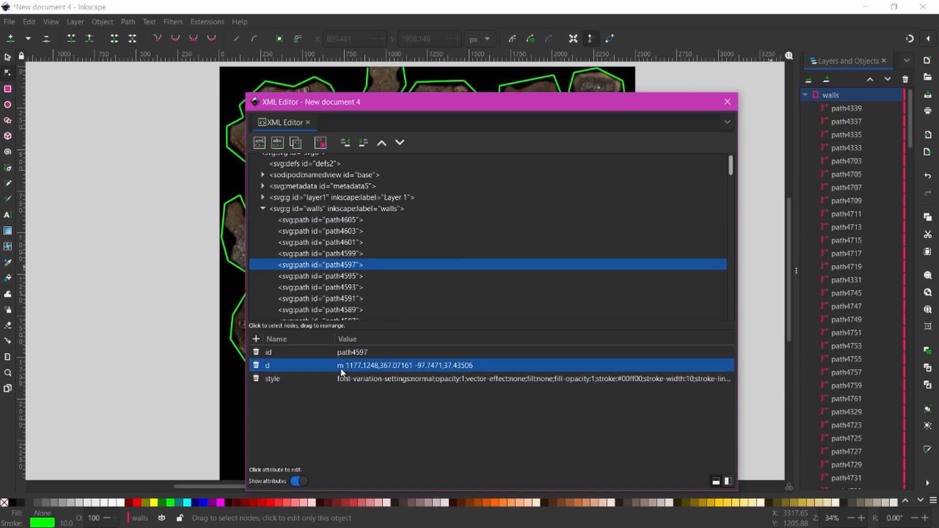
left_click(335, 297)
scroll(335, 296, "down", 3)
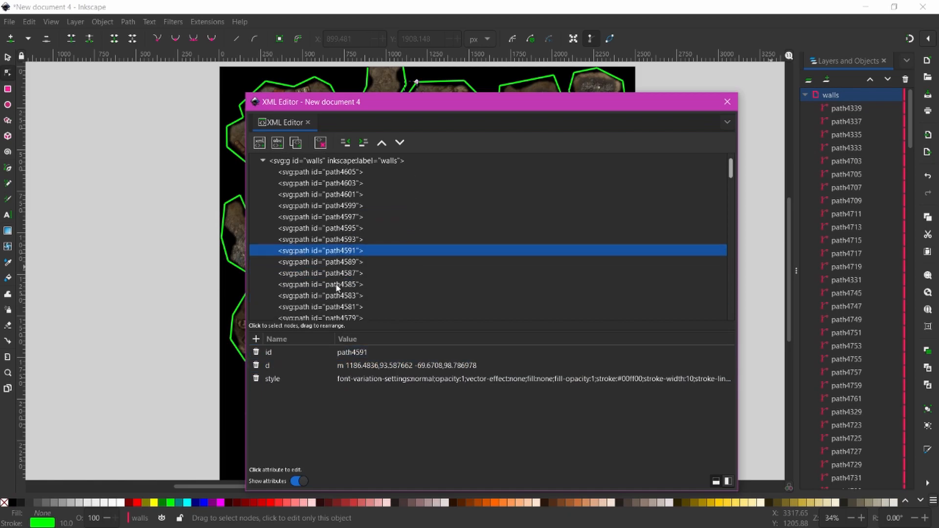
left_click(331, 273)
scroll(334, 282, "down", 2)
left_click(332, 274)
scroll(328, 293, "down", 4)
left_click(329, 268)
scroll(329, 269, "down", 3)
left_click(332, 270)
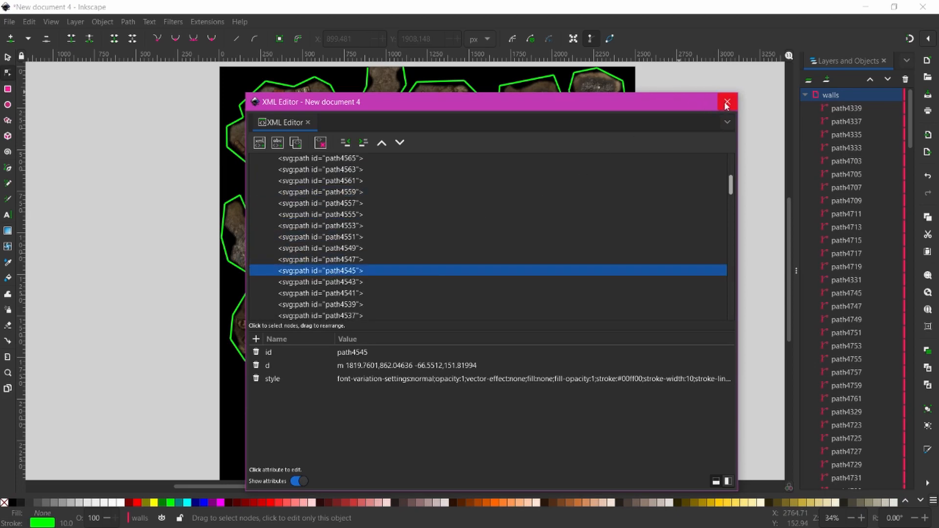
left_click_drag(652, 103, 938, 75)
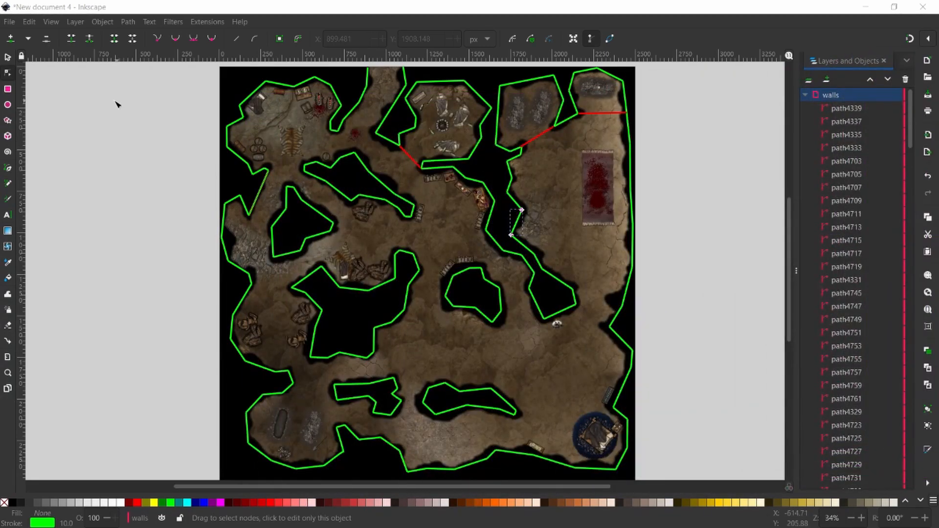
- Clear the selection, select all wall paths, and run Extensions > Modify Path > To Absolute
left_click(27, 22)
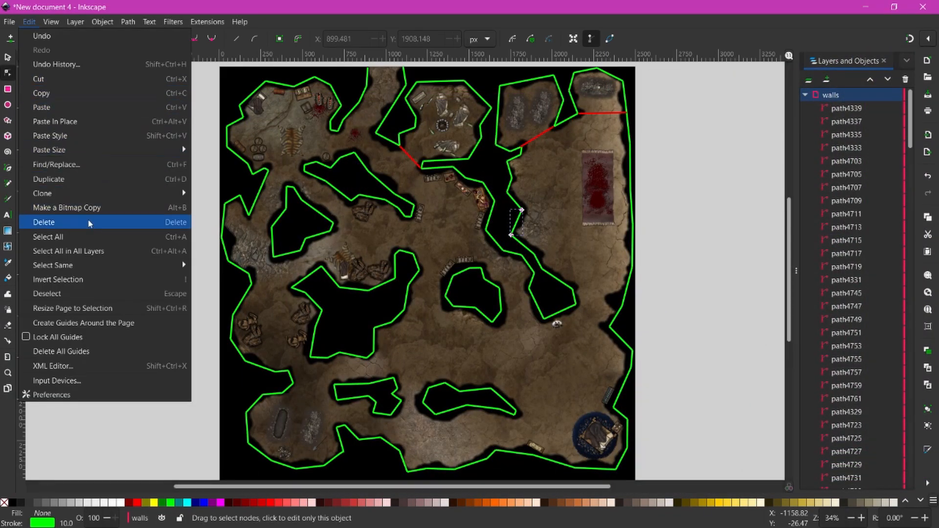
left_click(104, 239)
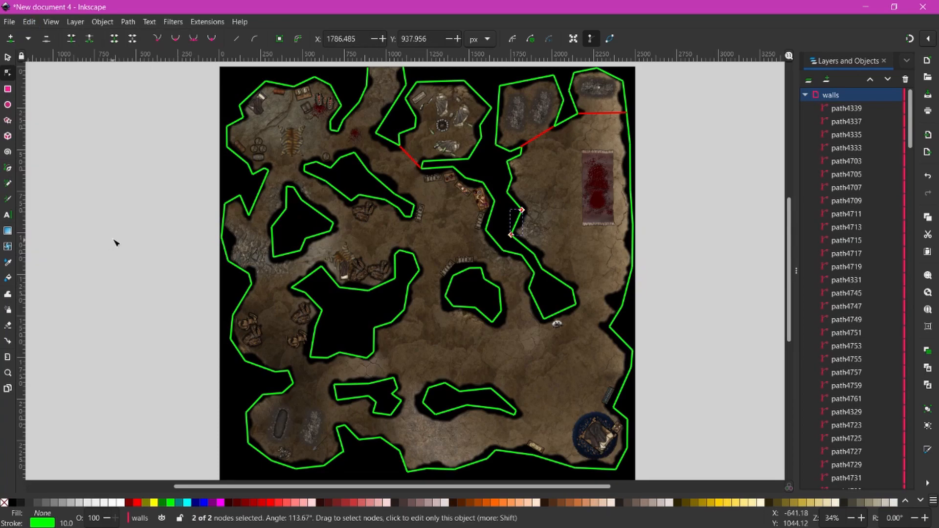
left_click(124, 193)
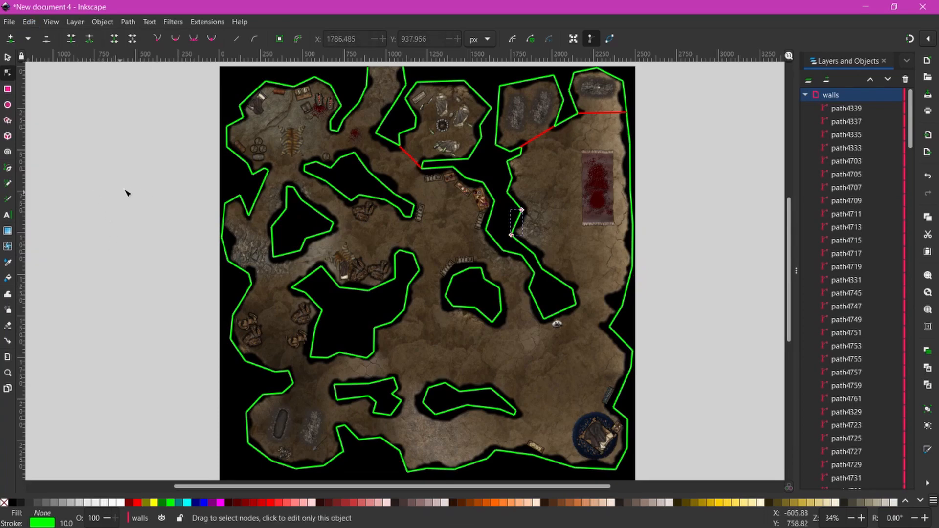
left_click(671, 283)
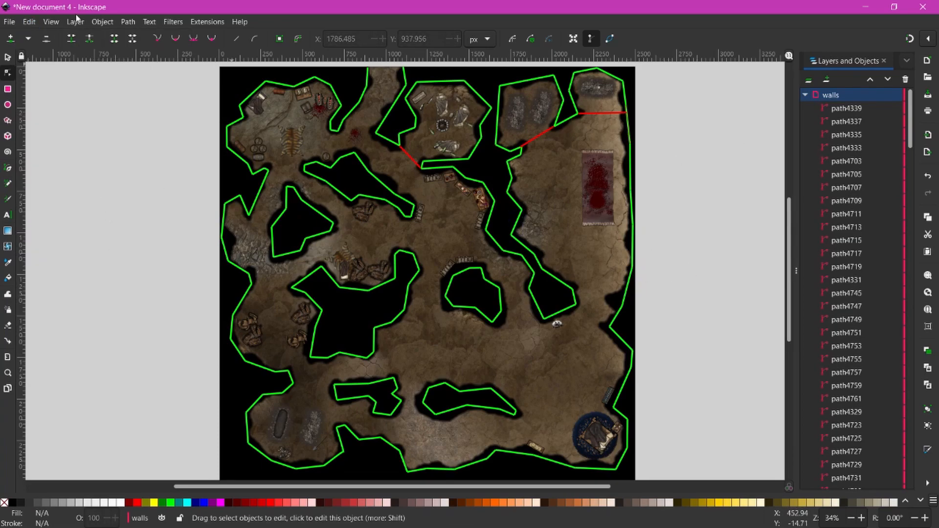
left_click(30, 21)
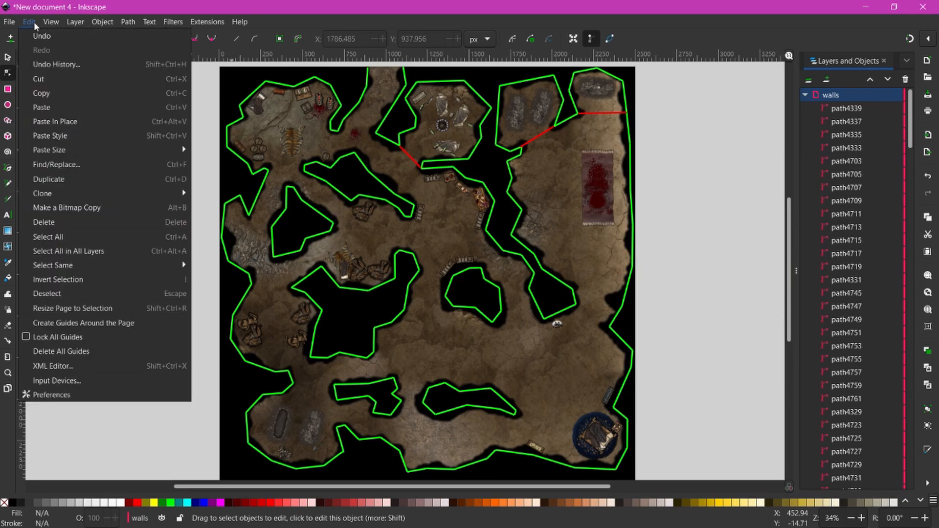
left_click(79, 239)
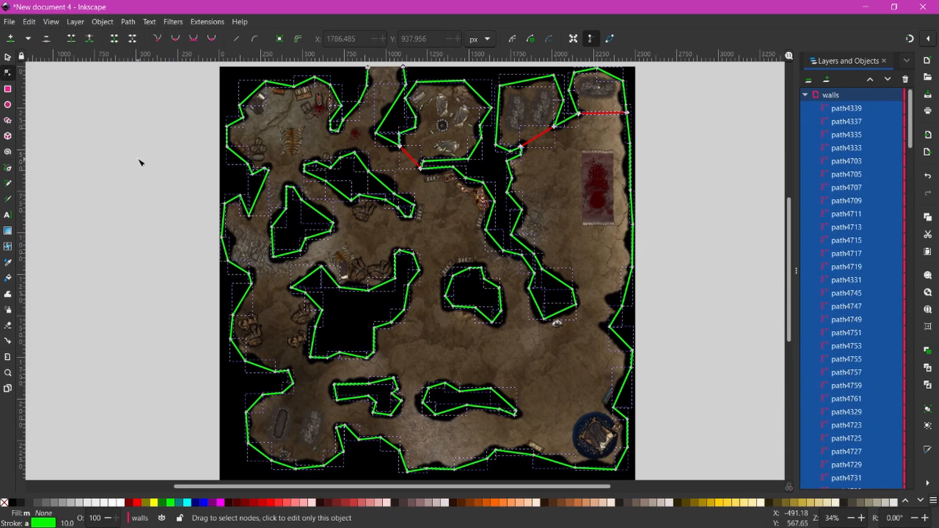
left_click(199, 23)
mouse_move(235, 178)
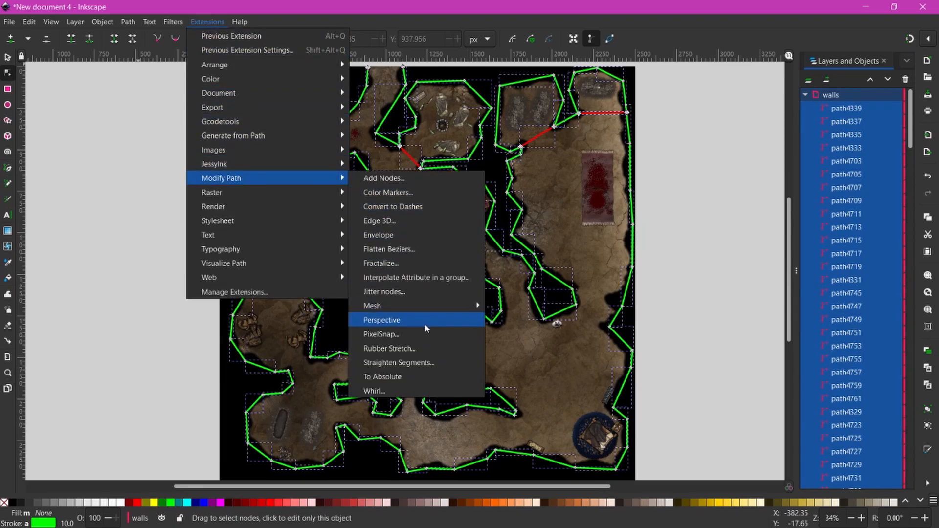
left_click(410, 377)
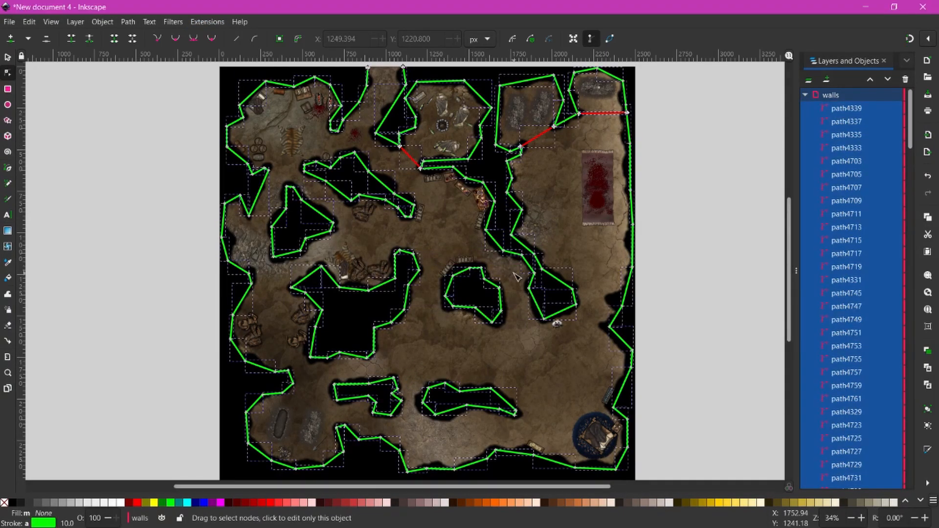
- In the XML Editor, verify path4561, path4551 and path4515 now store absolute M … L coordinates
key("ctrl+shift+x")
left_click_drag(425, 133, 280, 57)
scroll(209, 213, "down", 5)
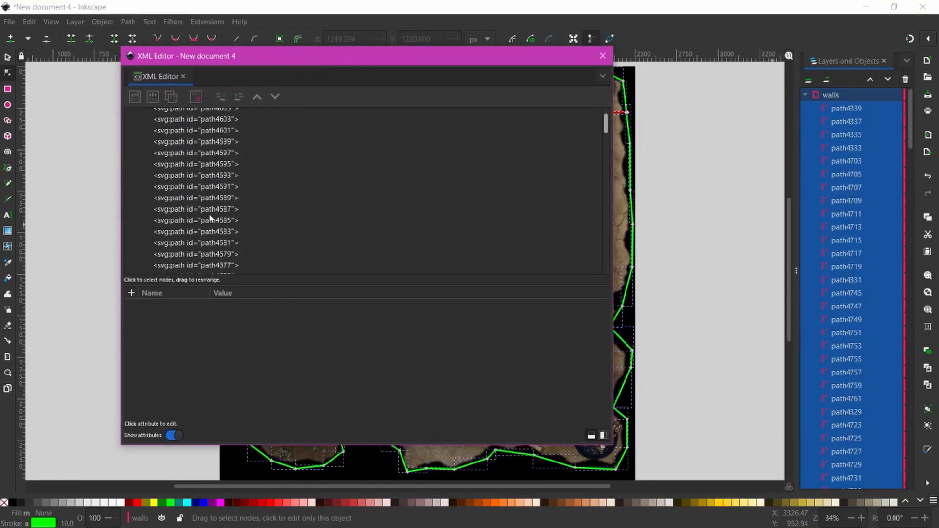
left_click(214, 206)
left_click(219, 259)
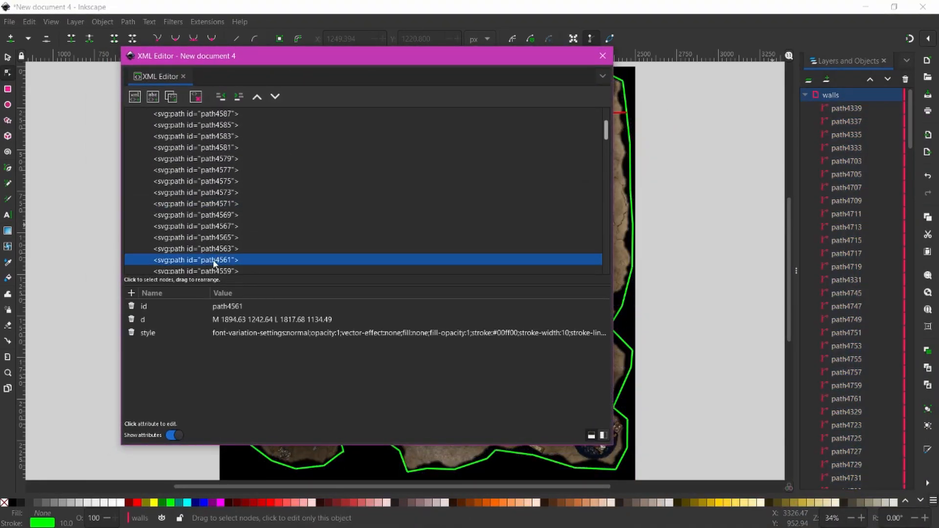
scroll(201, 213, "down", 3)
left_click(200, 221)
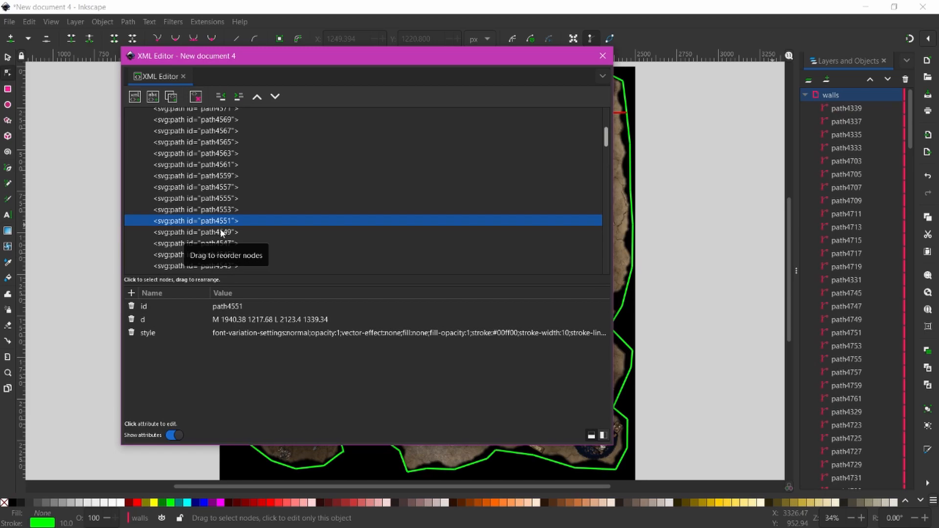
scroll(221, 232, "down", 2)
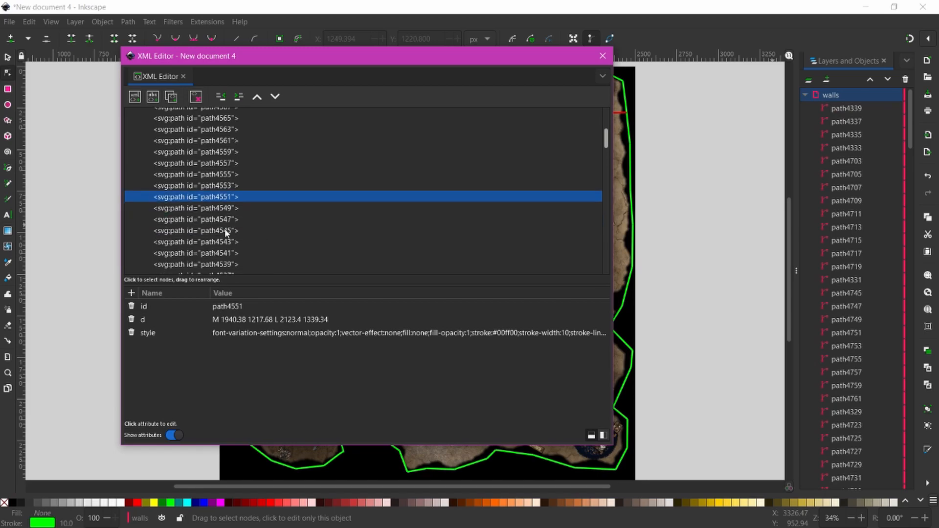
left_click(223, 230)
scroll(220, 232, "down", 2)
left_click(216, 230)
scroll(214, 231, "down", 4)
left_click(206, 233)
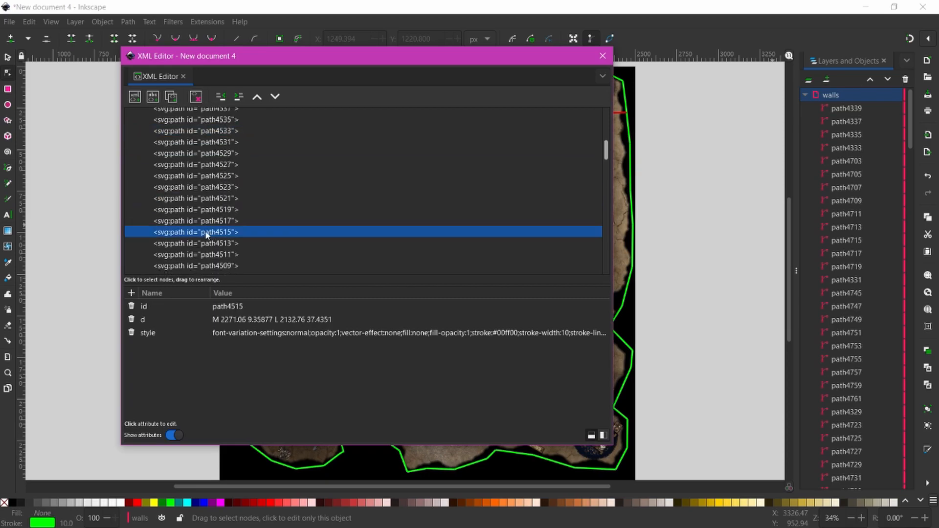
- Close the XML Editor and save the drawing as Plain SVG BanditCave.svg in the One Shot folder
left_click(602, 56)
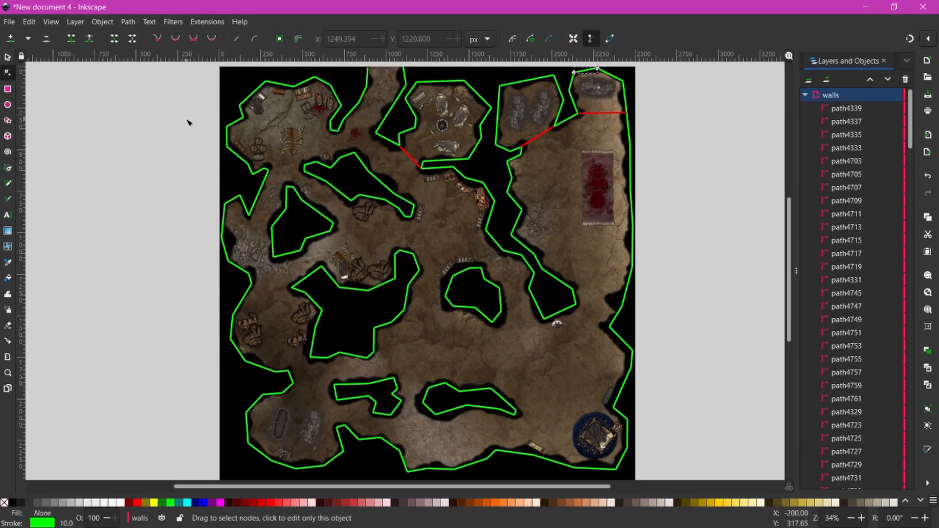
left_click(9, 22)
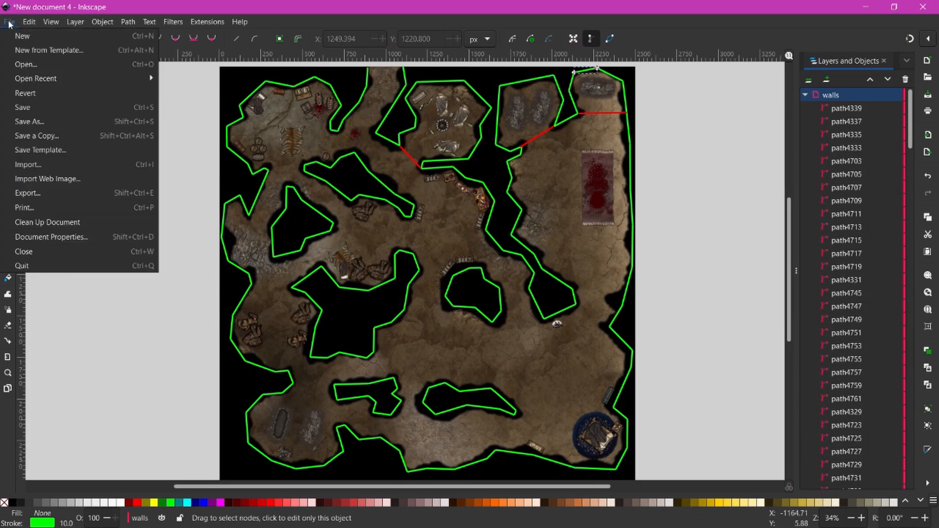
left_click(53, 123)
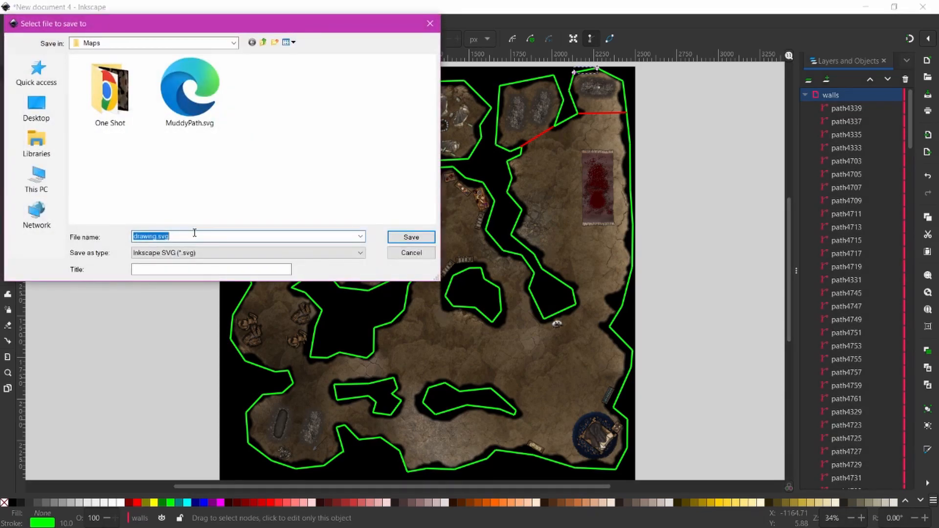
double_click(114, 105)
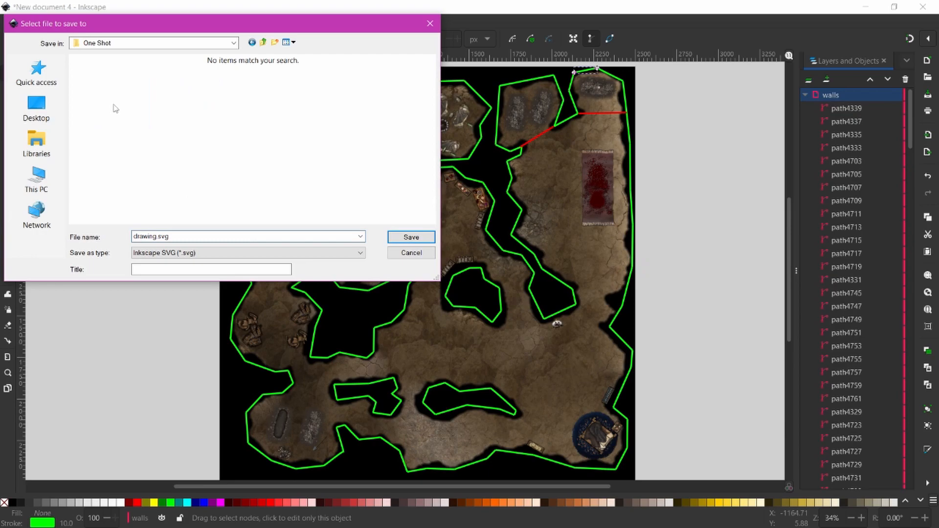
type("BanditCave")
left_click(247, 253)
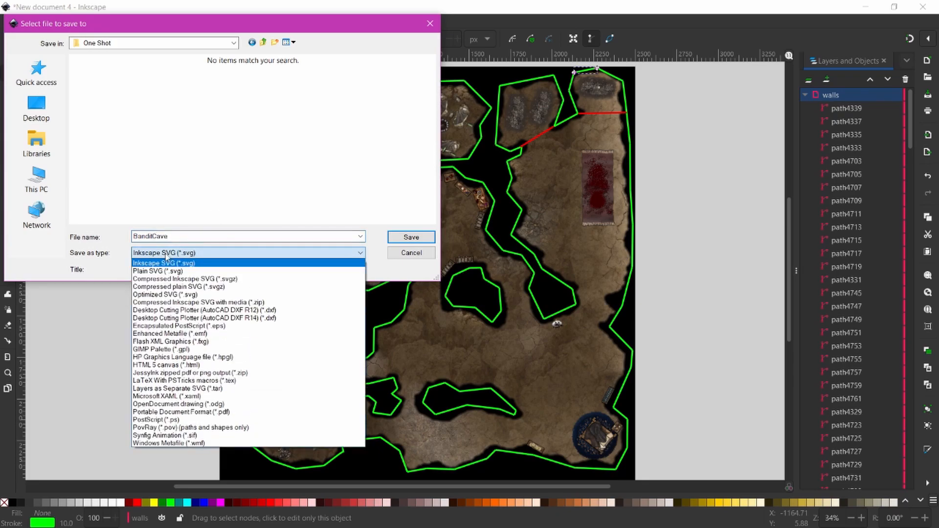
left_click(162, 269)
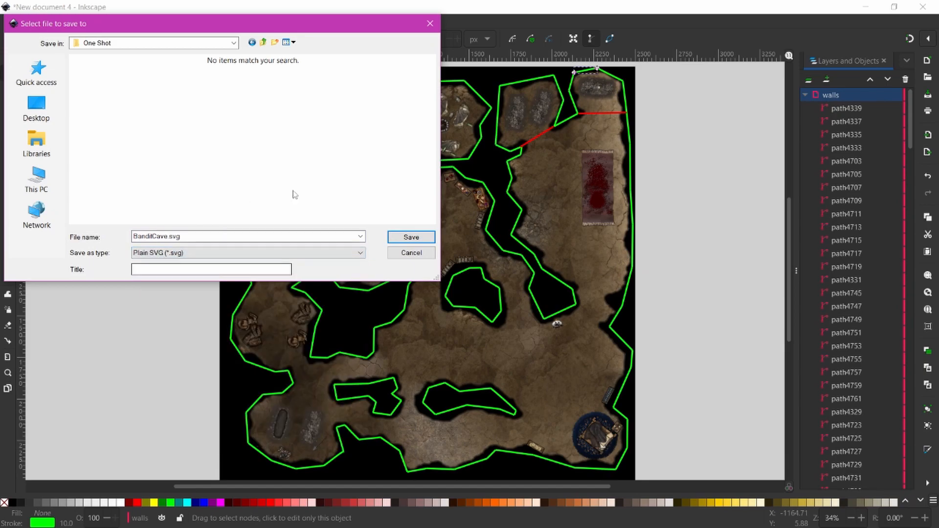
left_click(412, 237)
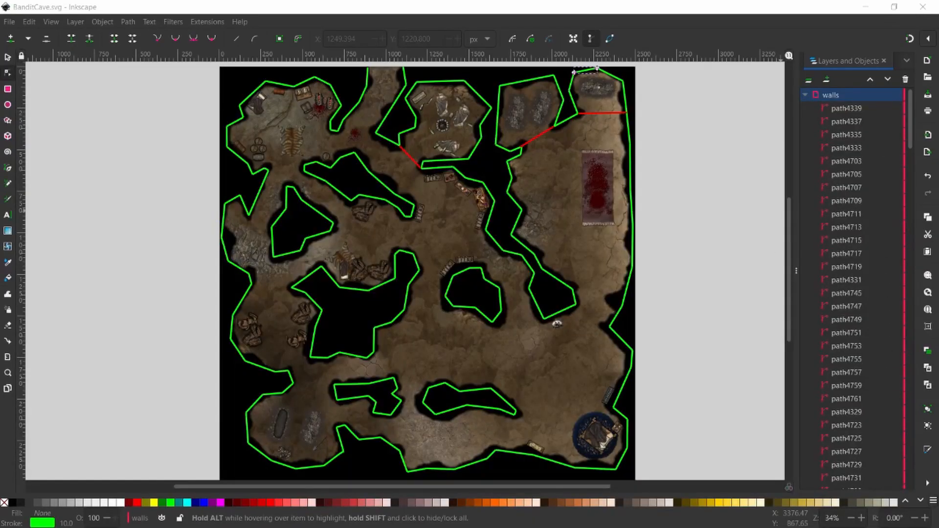
- Load Maps > One Shot > BanditCave.svg into the Extract page and check the downloaded BanditCave.json
left_click_drag(938, 49, 295, 25)
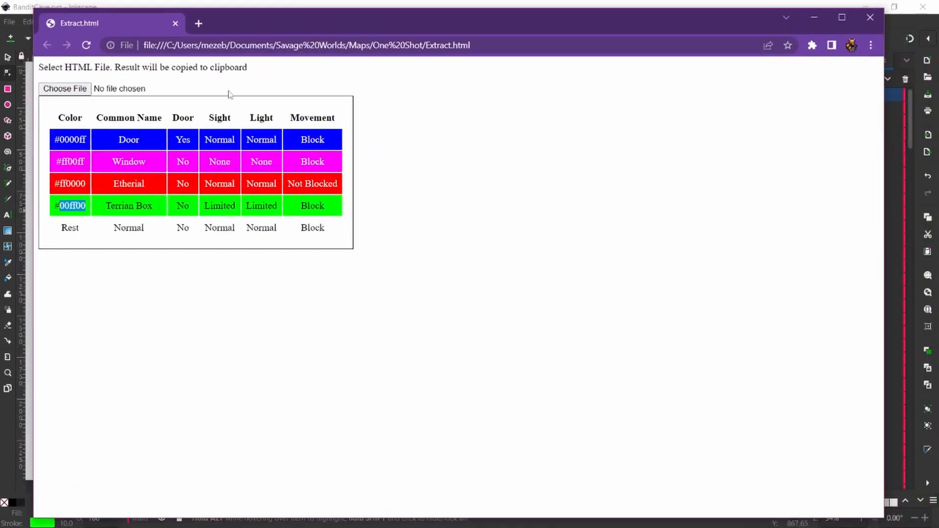
left_click(65, 89)
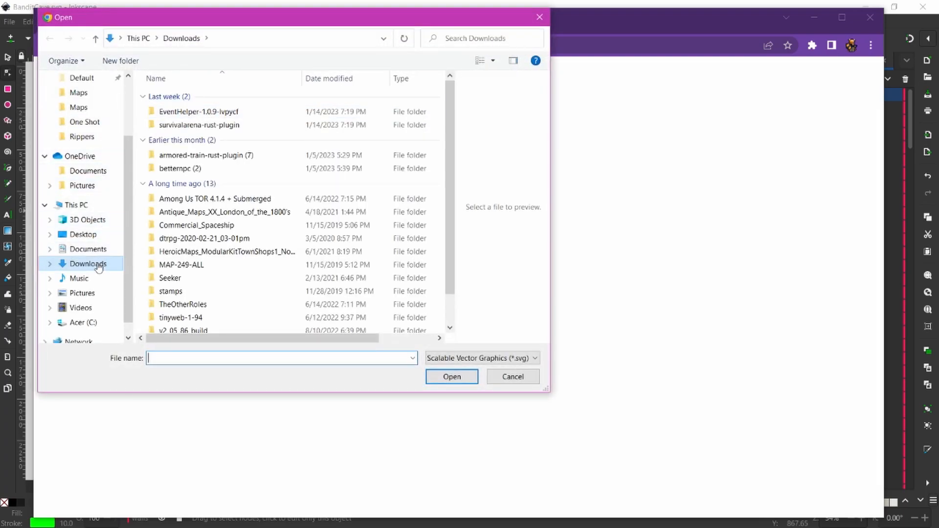
left_click(84, 108)
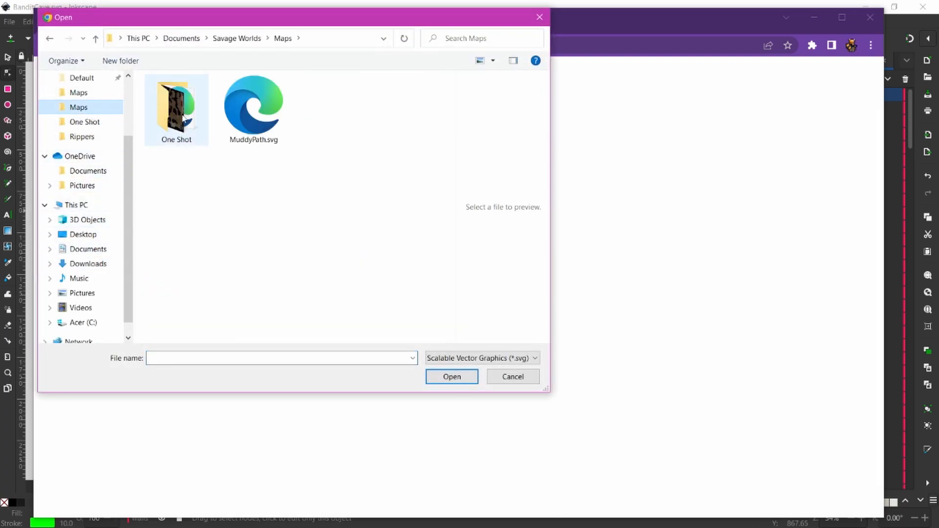
double_click(183, 117)
left_click(186, 116)
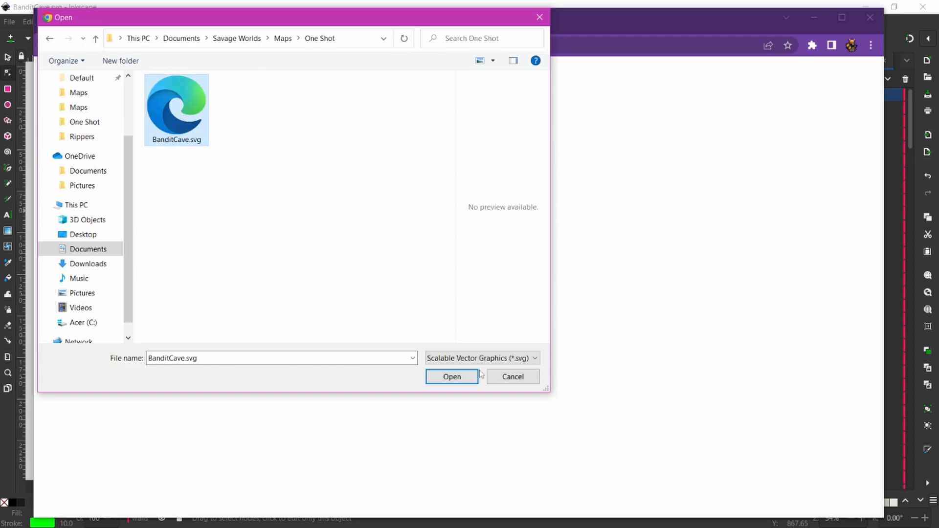
left_click(453, 377)
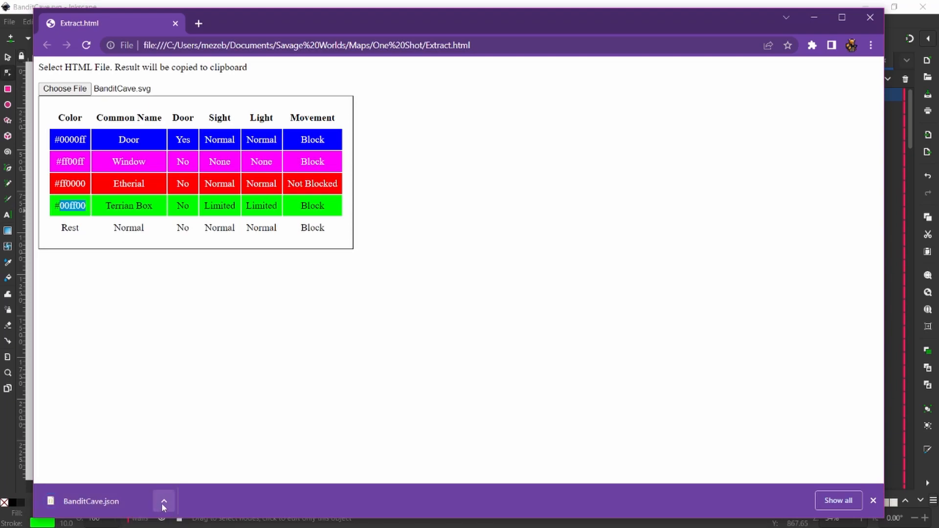
left_click(164, 504)
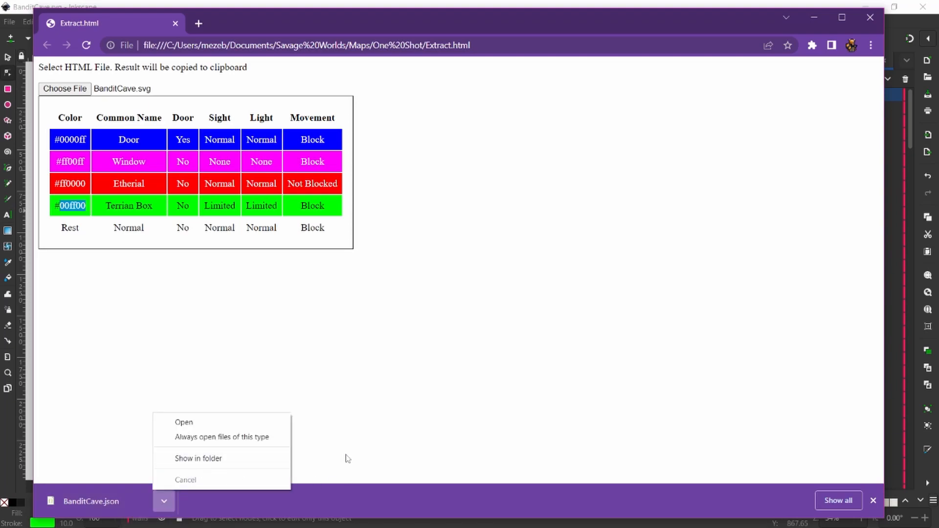
left_click_drag(400, 23, 938, 240)
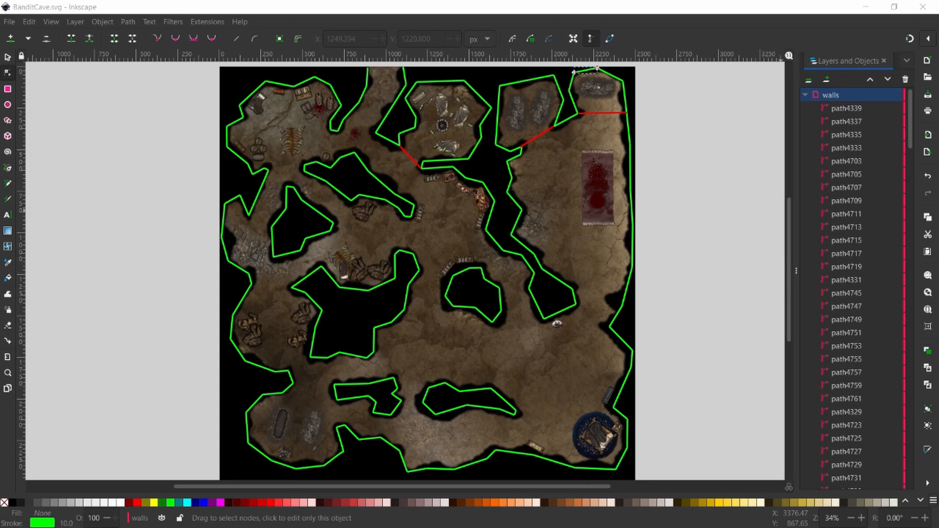
- Copy the Deadly Caves map image and paste a duplicate into the One Shot folder
left_click_drag(938, 212, 343, 56)
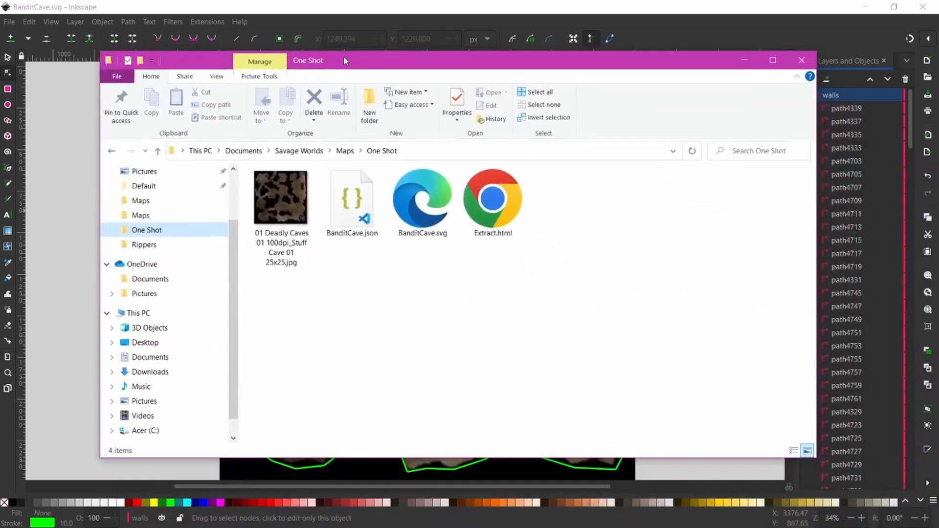
left_click(427, 231)
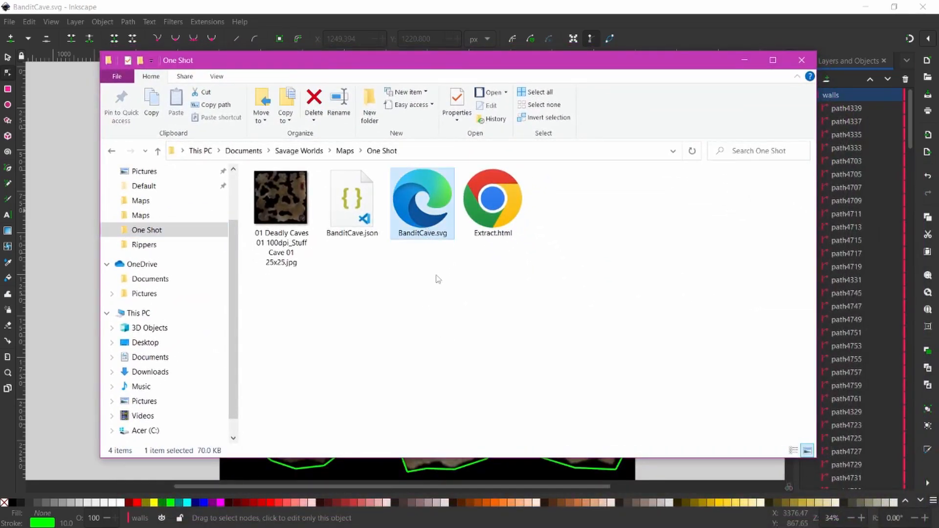
left_click(367, 220)
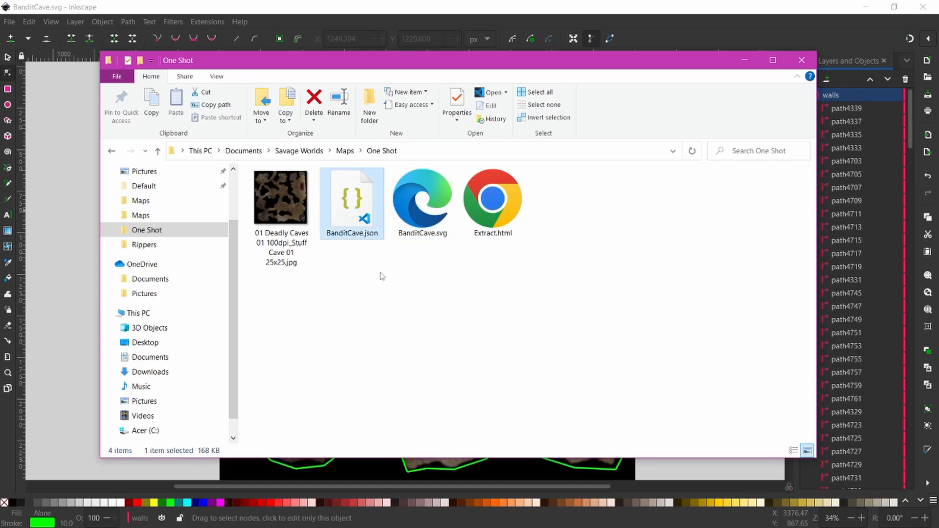
left_click(293, 211)
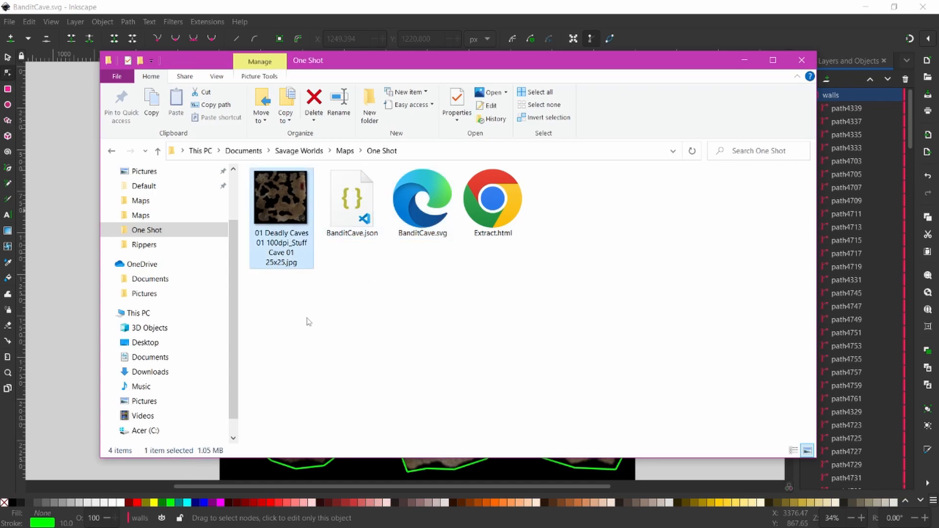
right_click(286, 207)
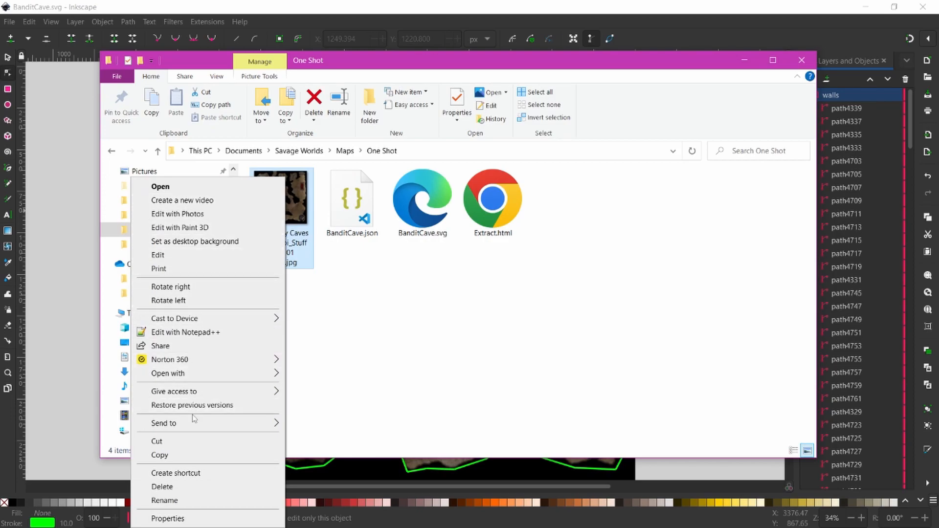
left_click(191, 454)
right_click(375, 299)
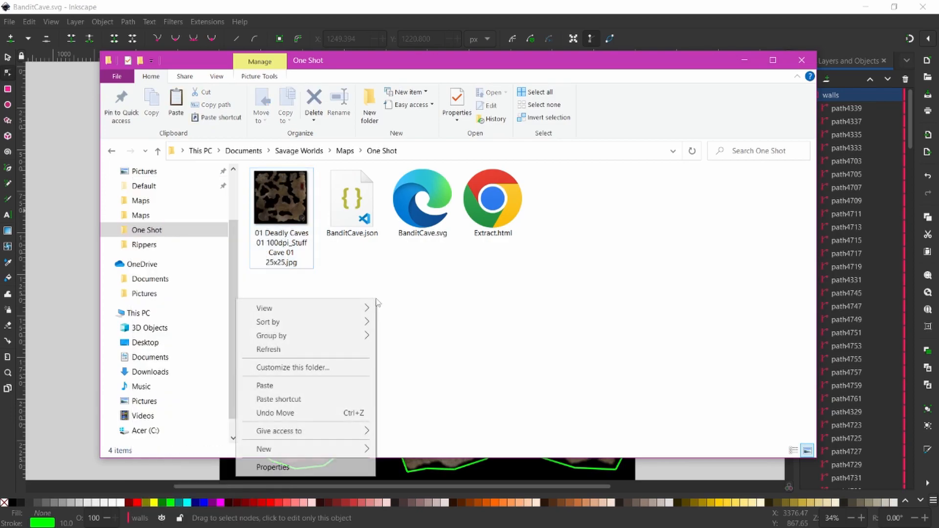
left_click(290, 385)
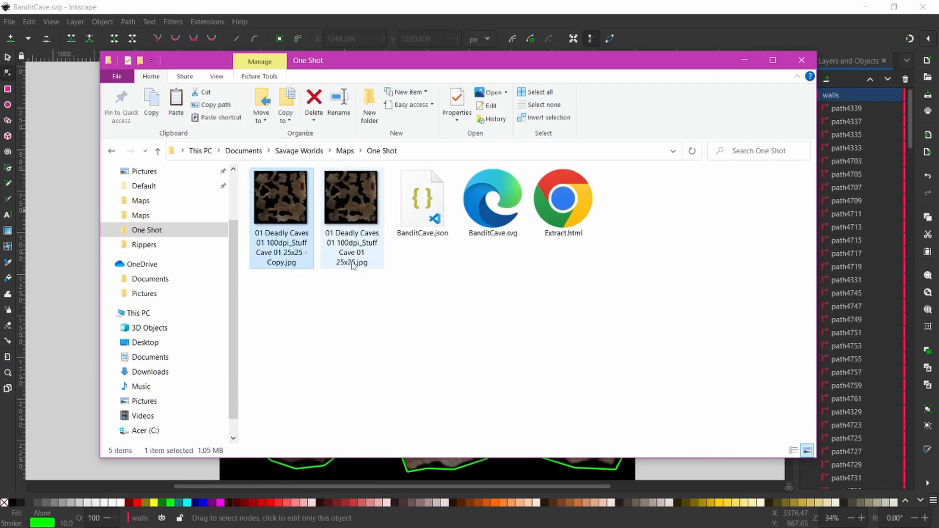
- Rename the pasted copy to BanditCamp1.jpg
left_click(290, 253)
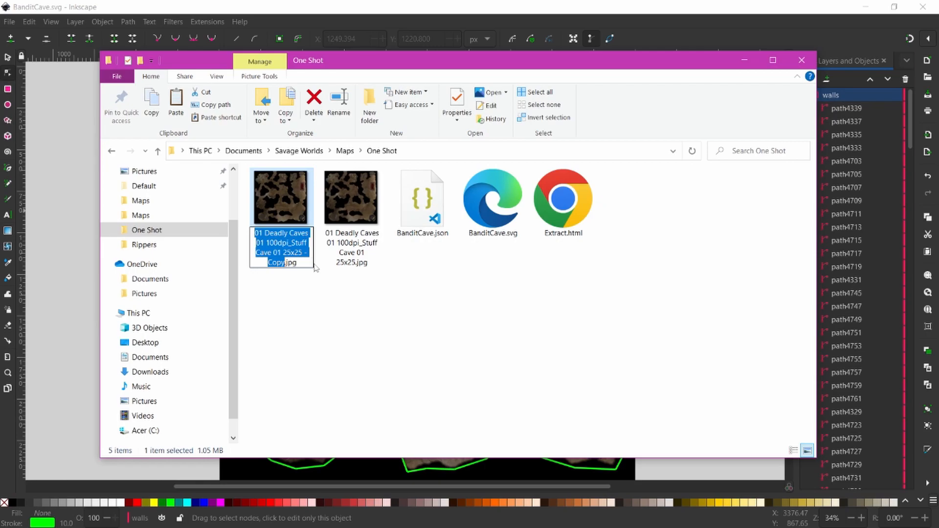
type("Bad")
key("BackSpace")
type("nditCamp1")
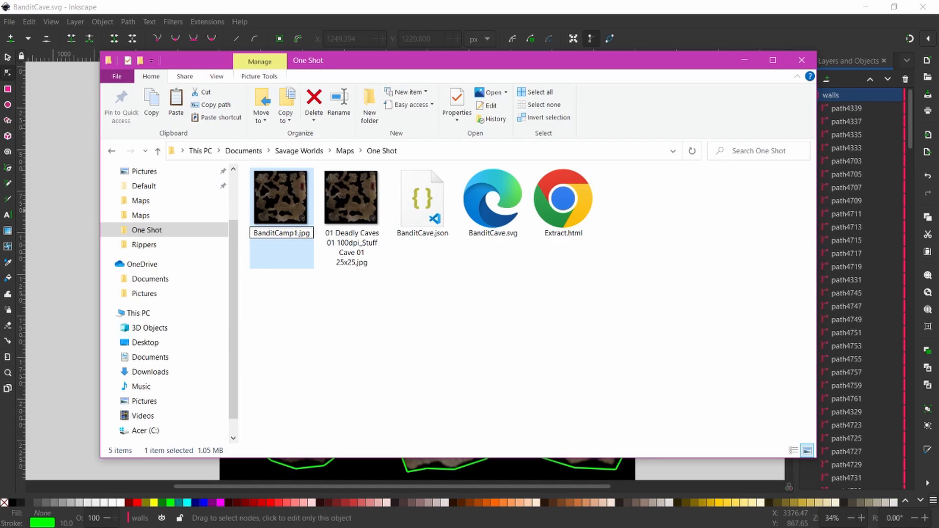
key("Return")
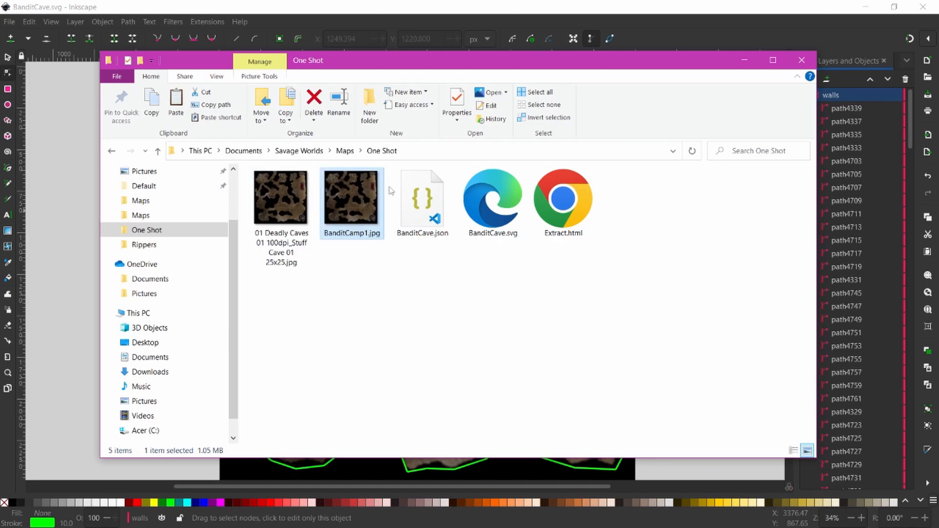
left_click_drag(370, 66, 328, 221)
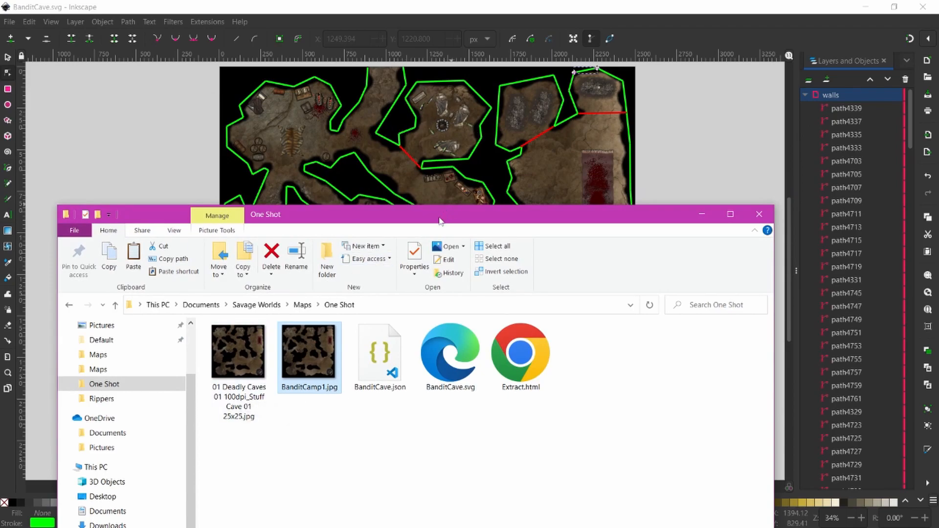
left_click_drag(445, 214, 444, 73)
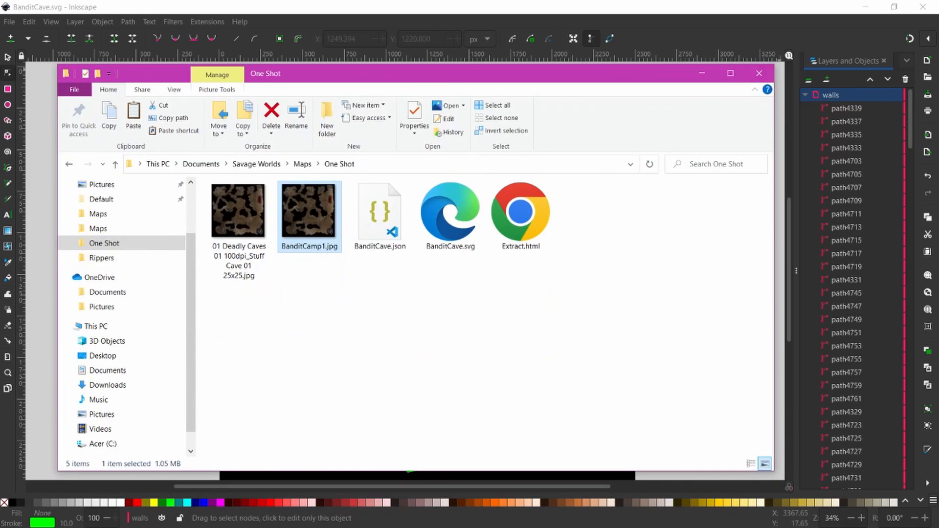
- Move the Explorer window aside, put Foundry in full screen, and show the empty Scenes directory
left_click_drag(611, 79, 296, 24)
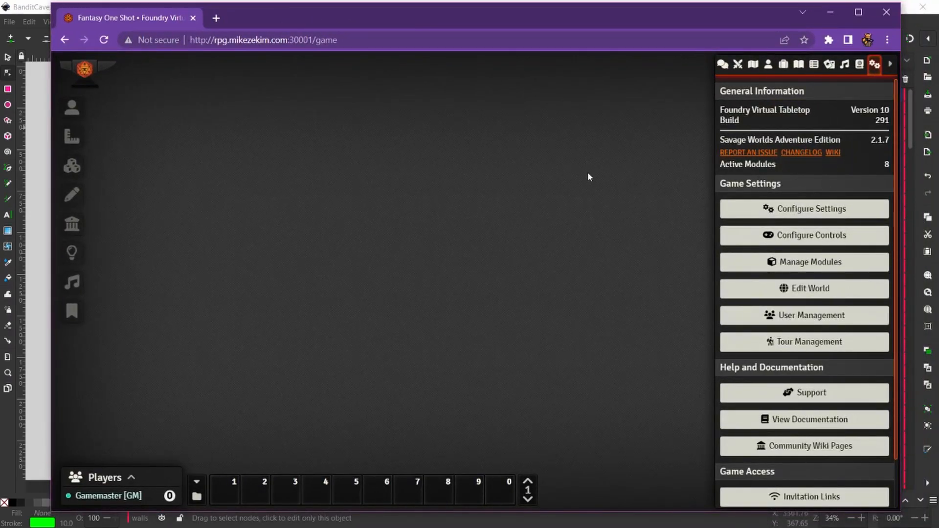
key("F11")
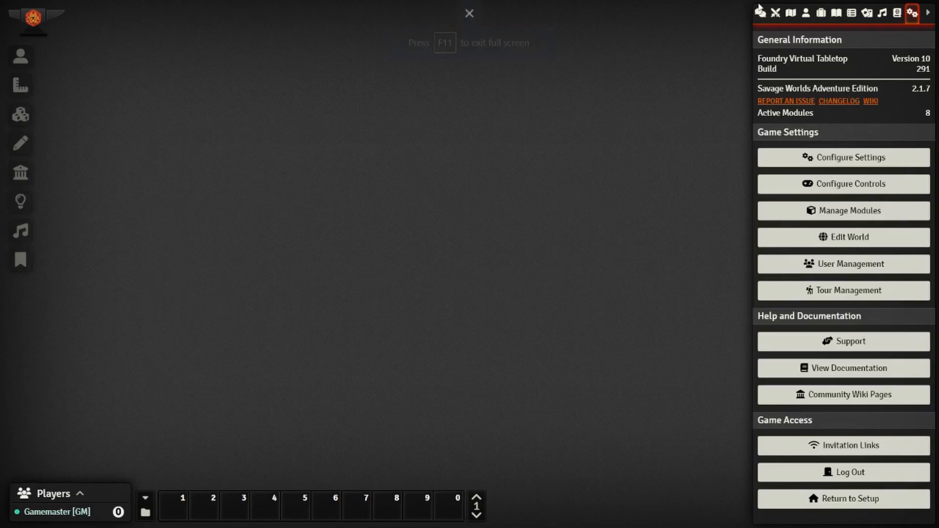
left_click(791, 13)
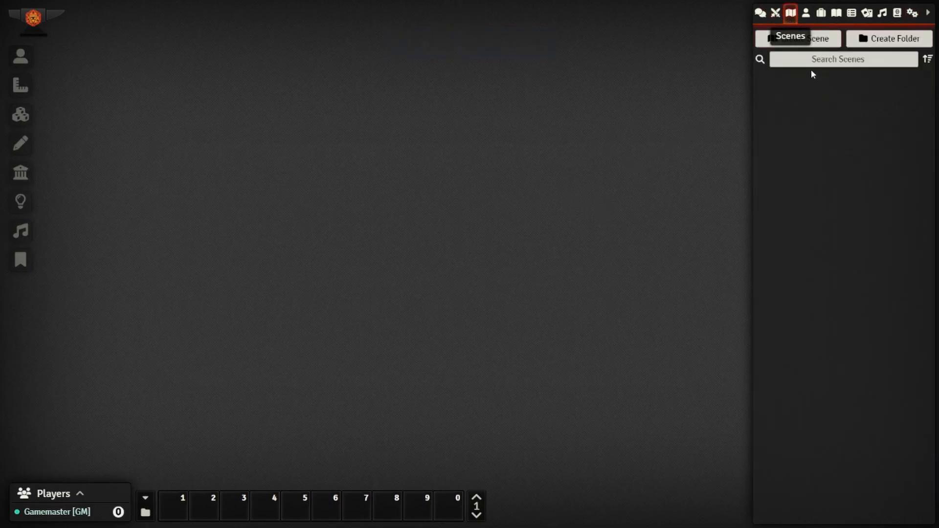
- Create a blank scene called 'NEW' and close its configuration window
left_click(812, 42)
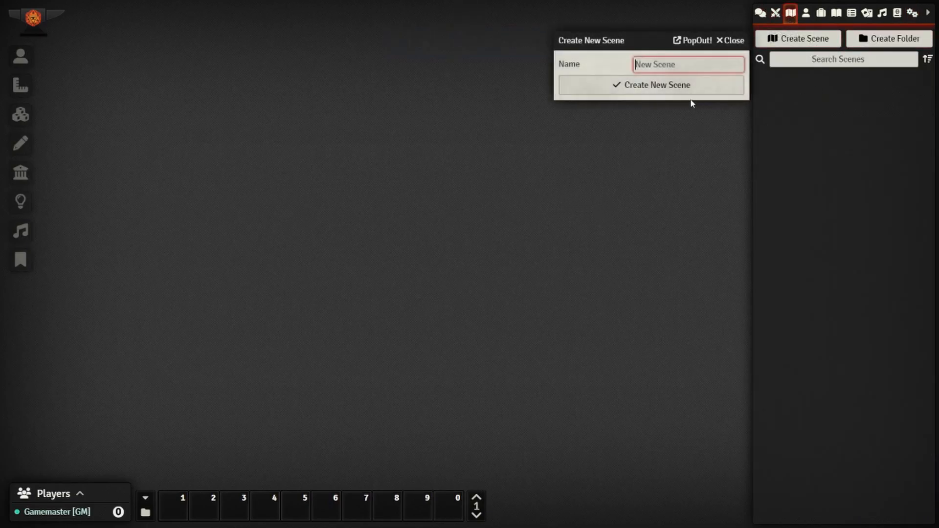
type("NEW")
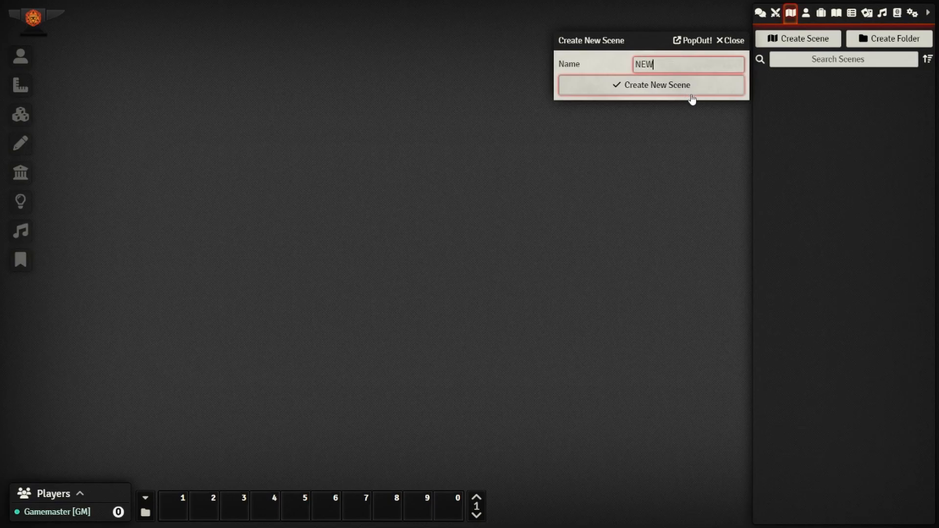
left_click(671, 88)
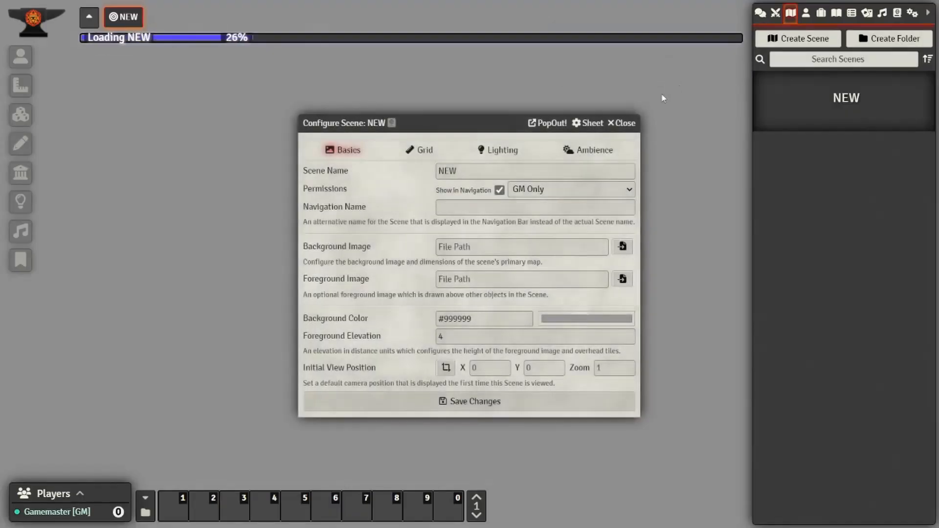
left_click(620, 122)
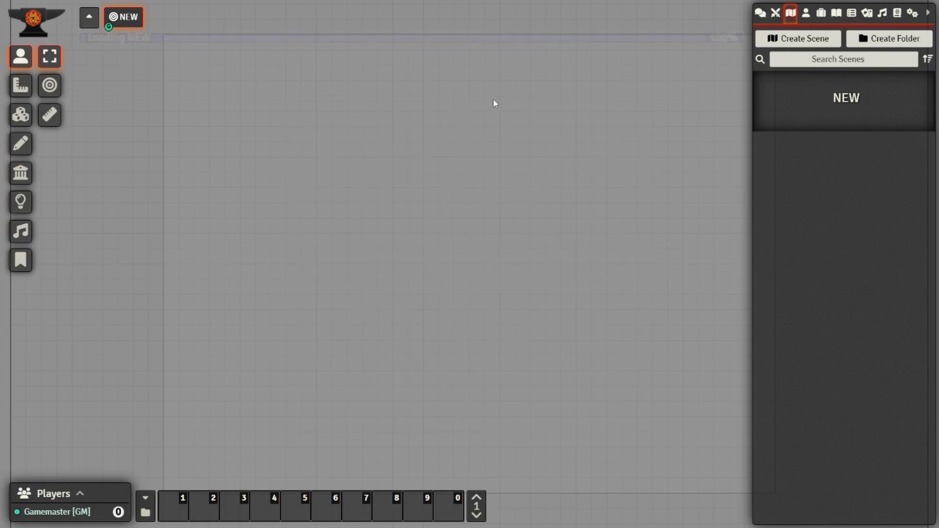
- Import BanditCave.json into the NEW scene through Import Data and dismiss the success notice
right_click(800, 103)
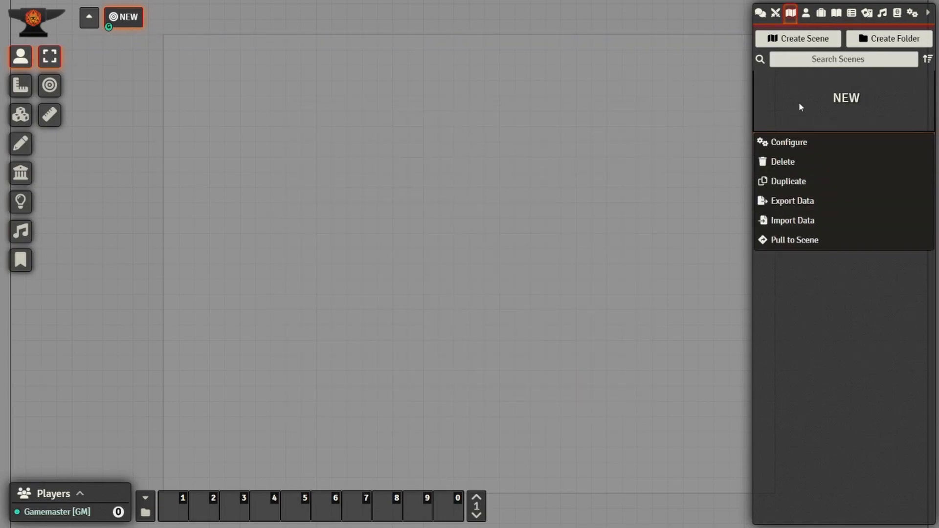
left_click(790, 223)
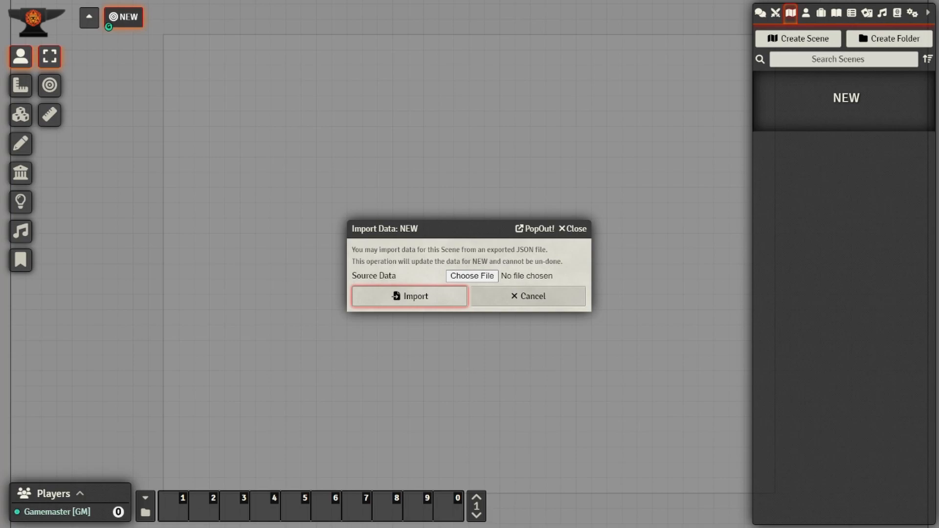
left_click_drag(509, 258, 474, 308)
left_click_drag(599, 343, 482, 279)
left_click(416, 299)
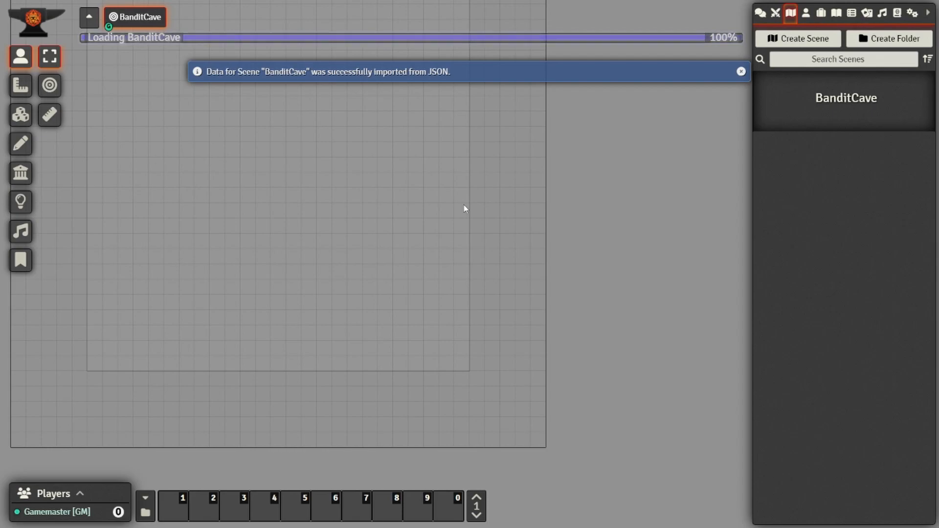
left_click_drag(517, 186, 577, 257)
left_click(741, 72)
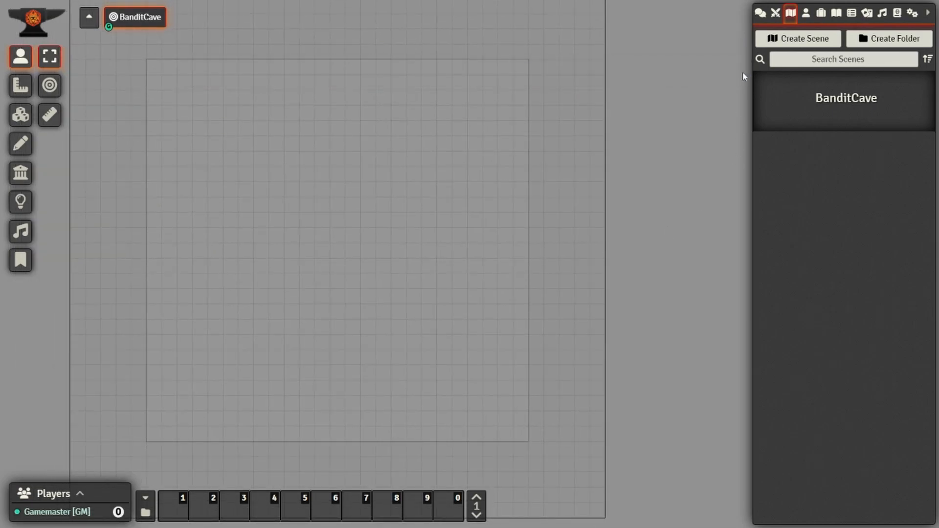
- In BanditCave's configuration, browse for a background image in worlds/fantasy-one-shot/scenes
right_click(820, 110)
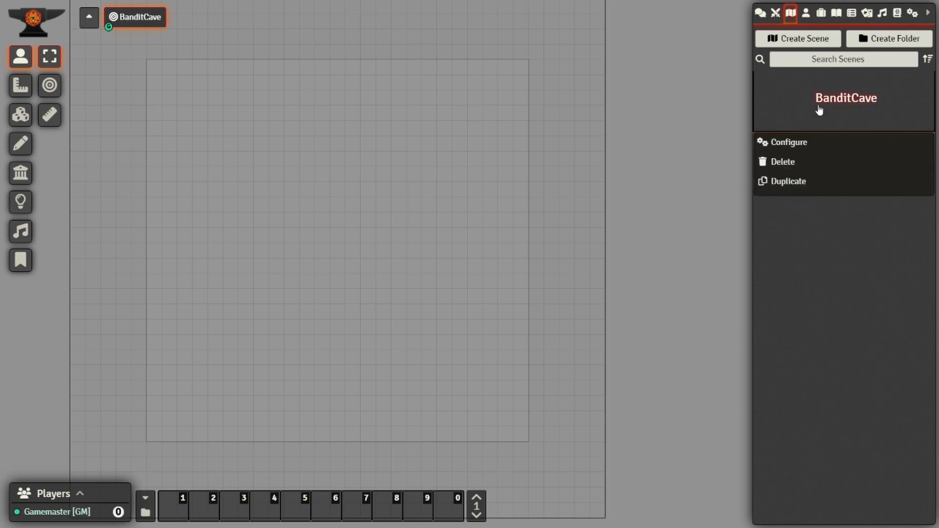
left_click(800, 143)
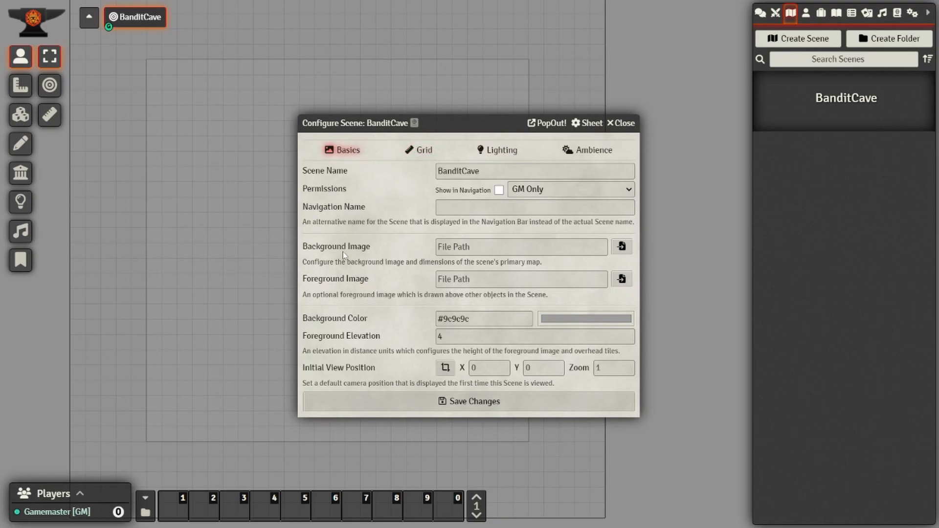
left_click(622, 247)
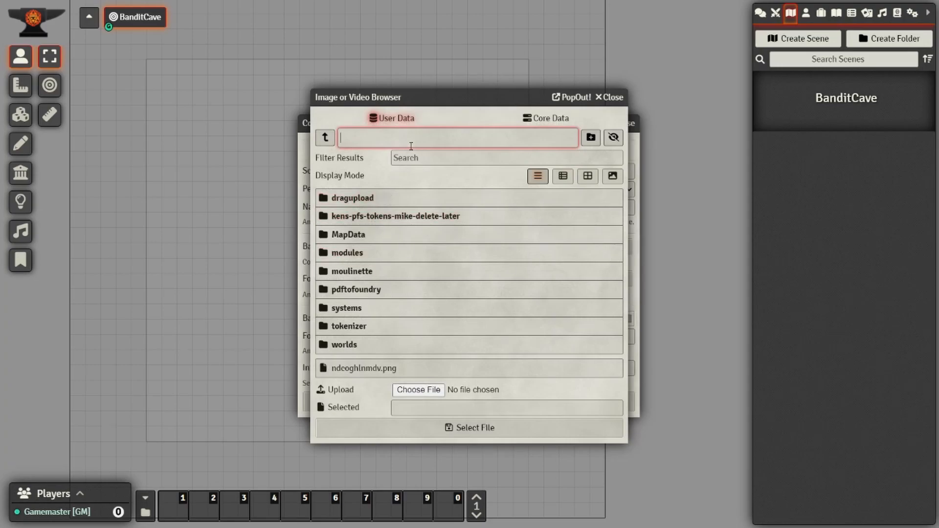
left_click(352, 345)
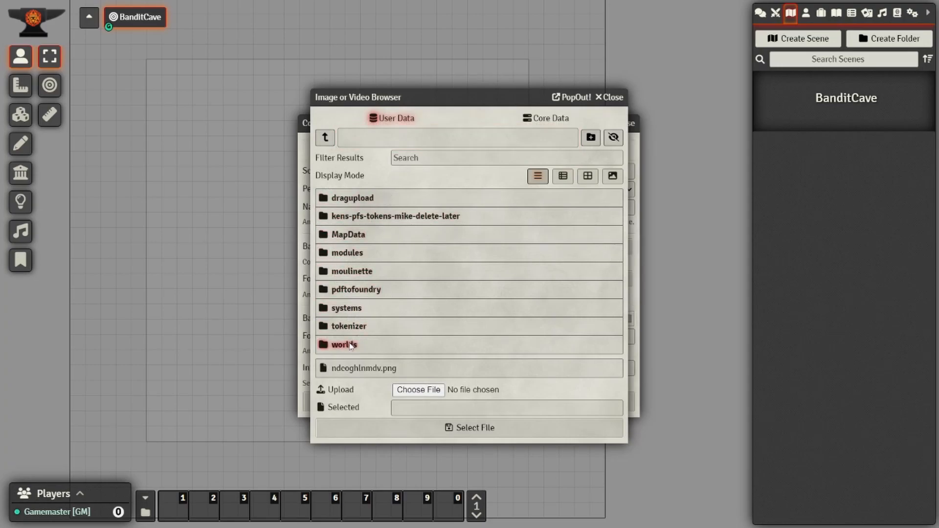
left_click(391, 201)
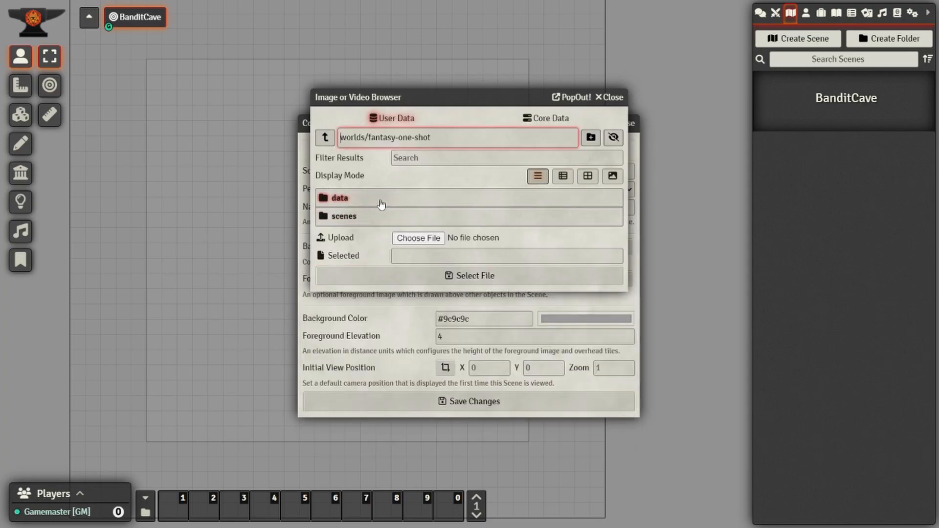
left_click(344, 216)
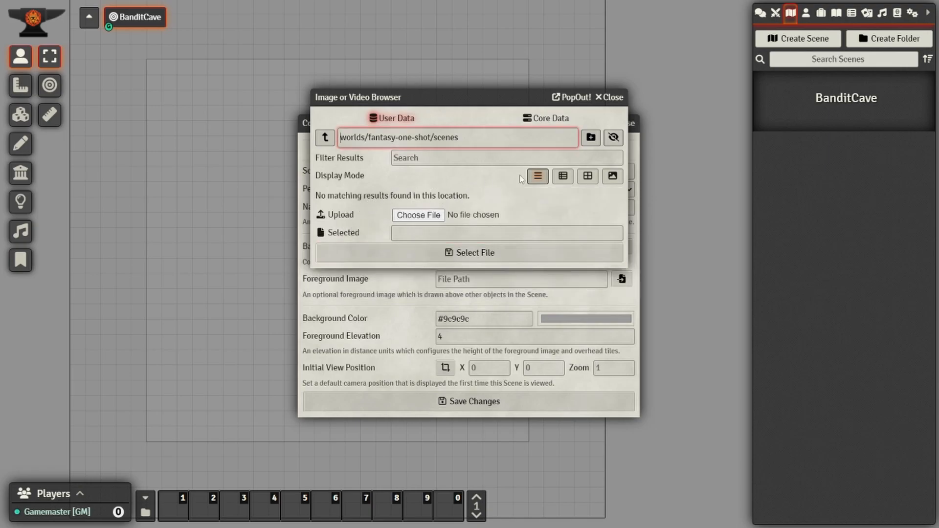
- Create a BattleMaps subfolder, upload BanditCamp1.jpg into it, and select it as the background
left_click(591, 138)
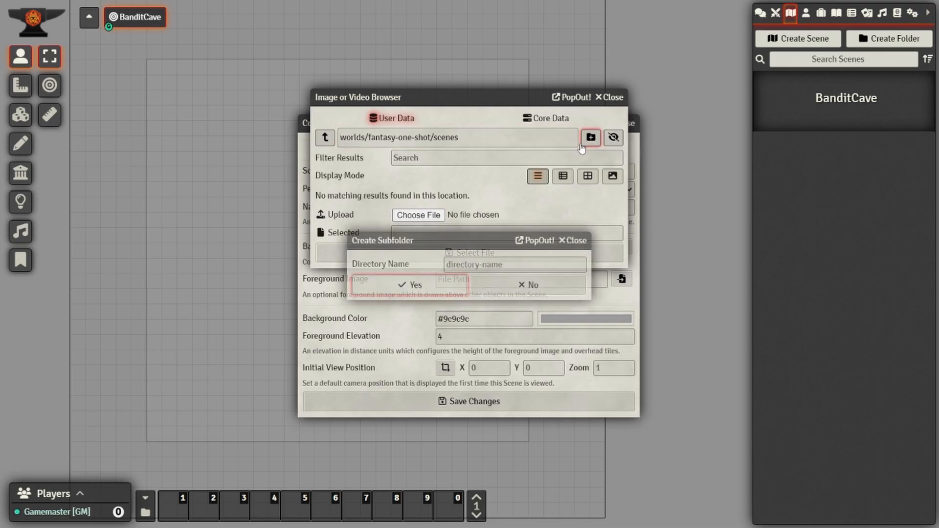
left_click(472, 264)
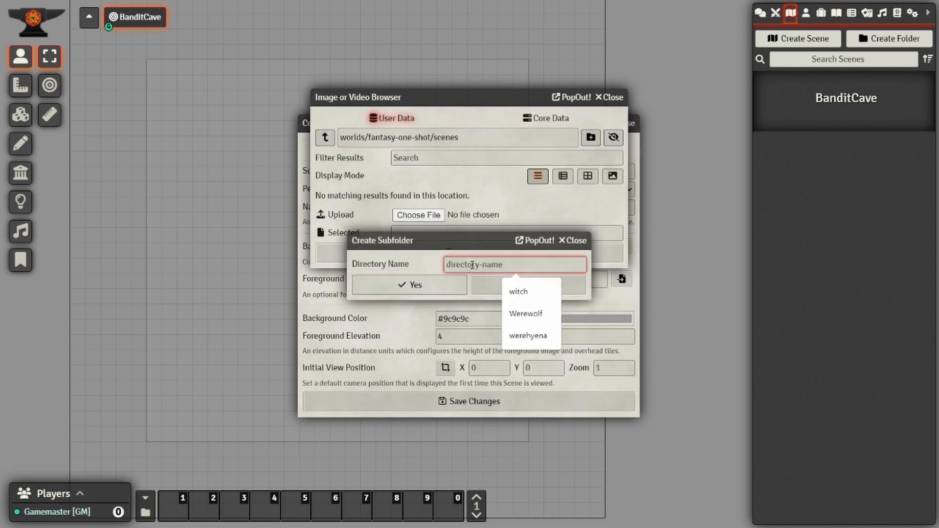
type("Bat")
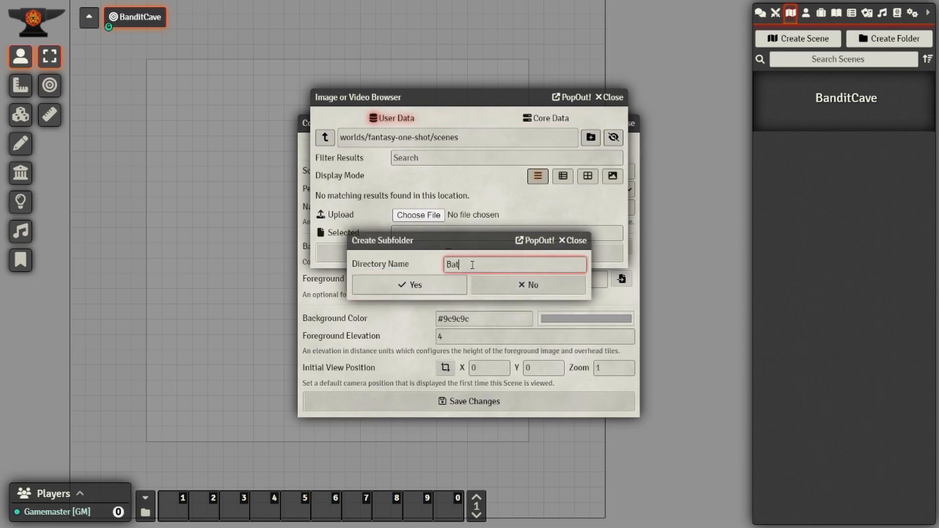
type("tleMaps")
left_click(444, 293)
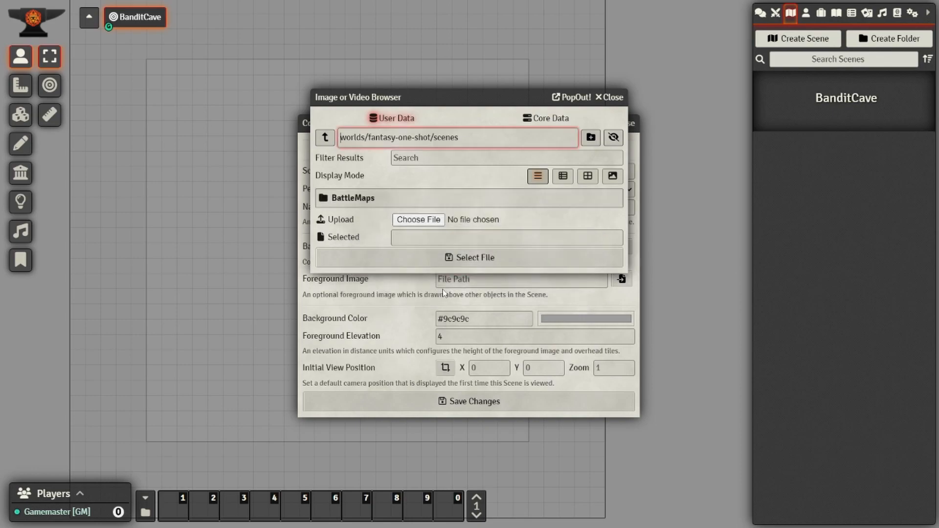
left_click(380, 204)
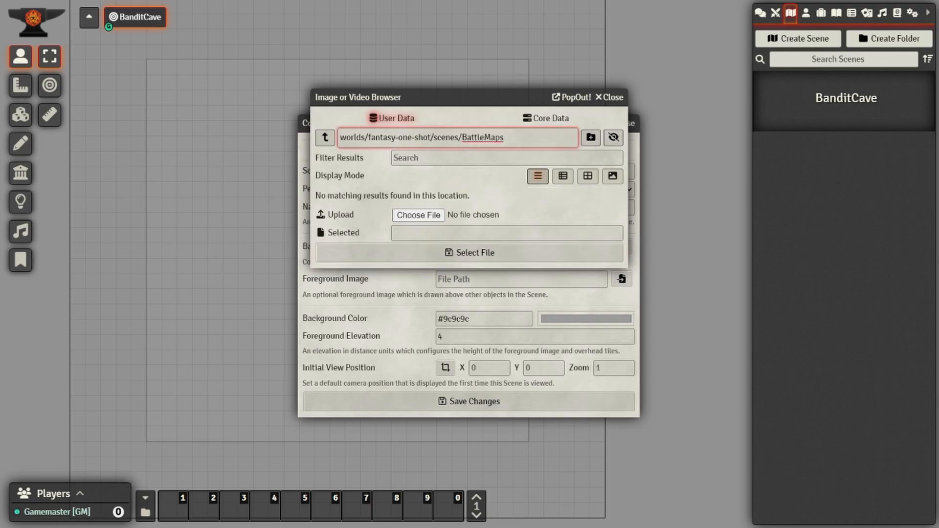
left_click_drag(416, 90, 425, 229)
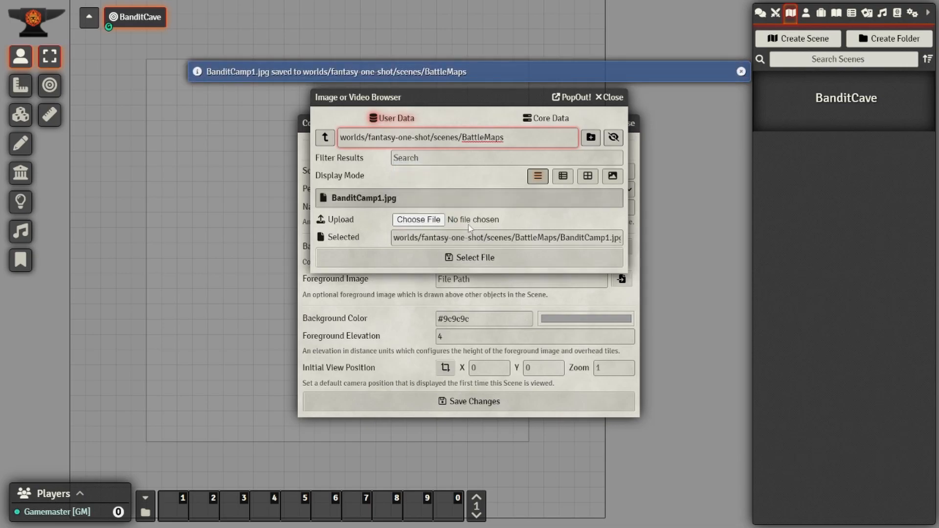
left_click(370, 201)
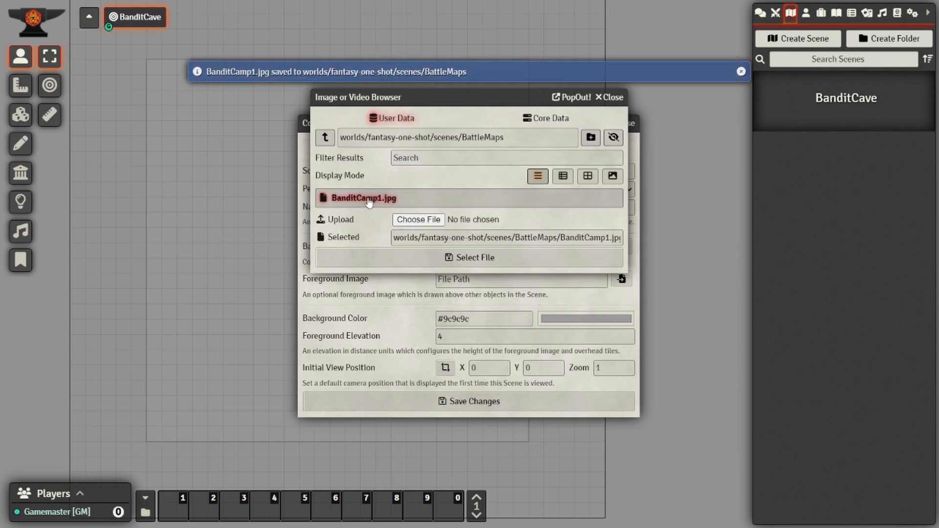
left_click(475, 257)
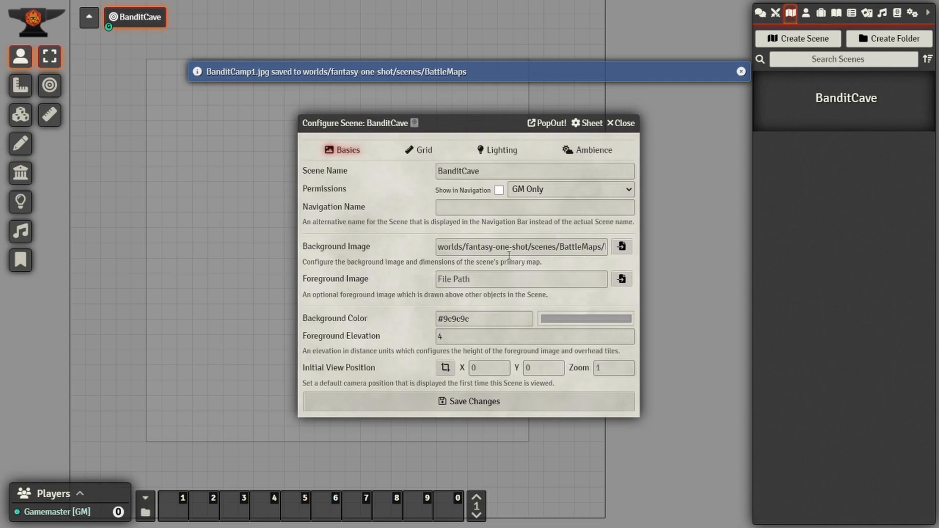
- Save the scene so the cave map loads, and turn on Wall Controls
left_click(464, 403)
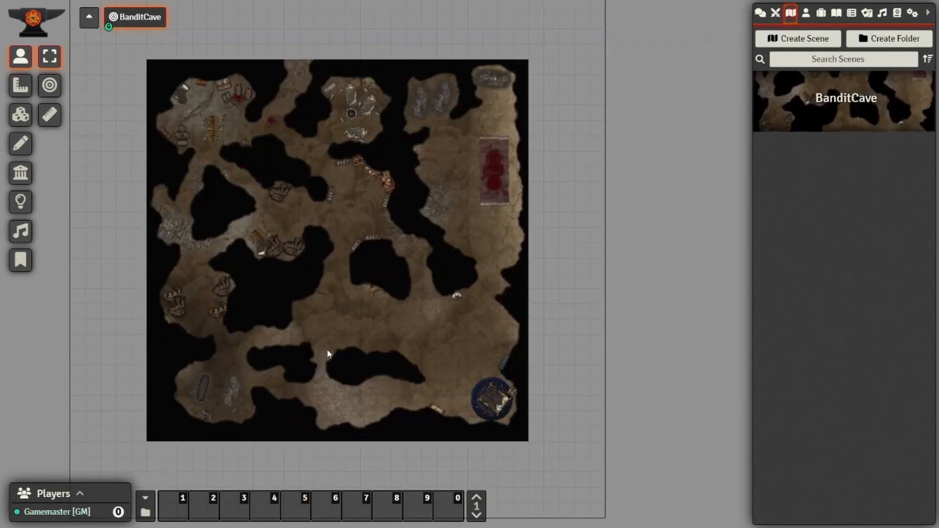
scroll(248, 279, "up", 4)
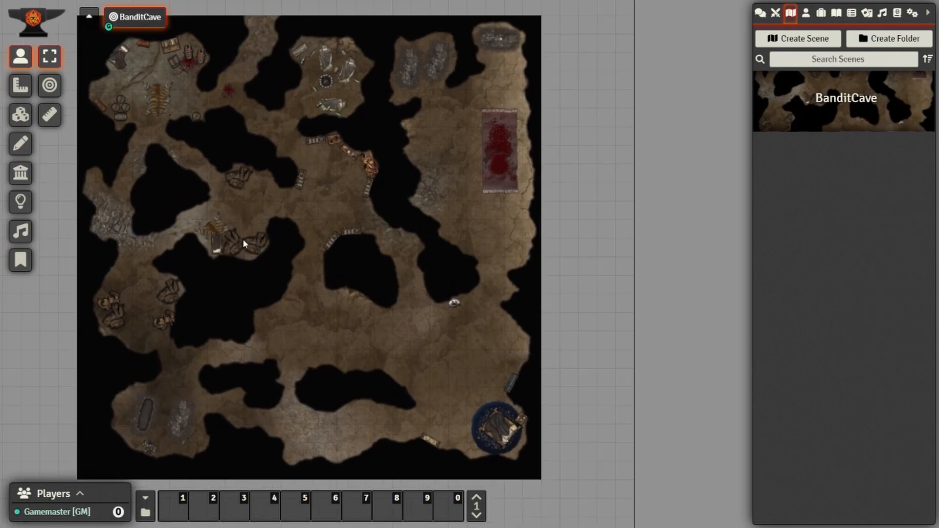
scroll(243, 243, "down", 2)
left_click(21, 174)
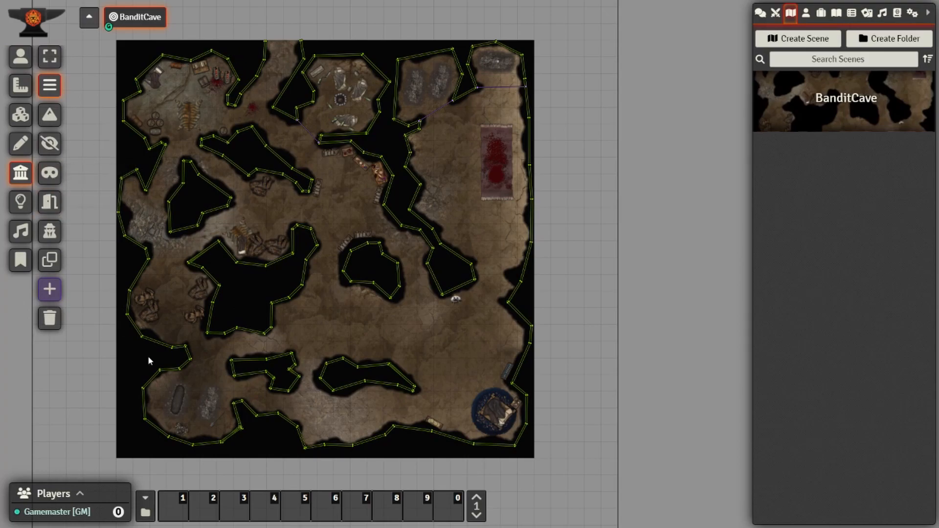
- Pan and zoom across the whole cave map to inspect the imported wall outlines
scroll(324, 373, "up", 10)
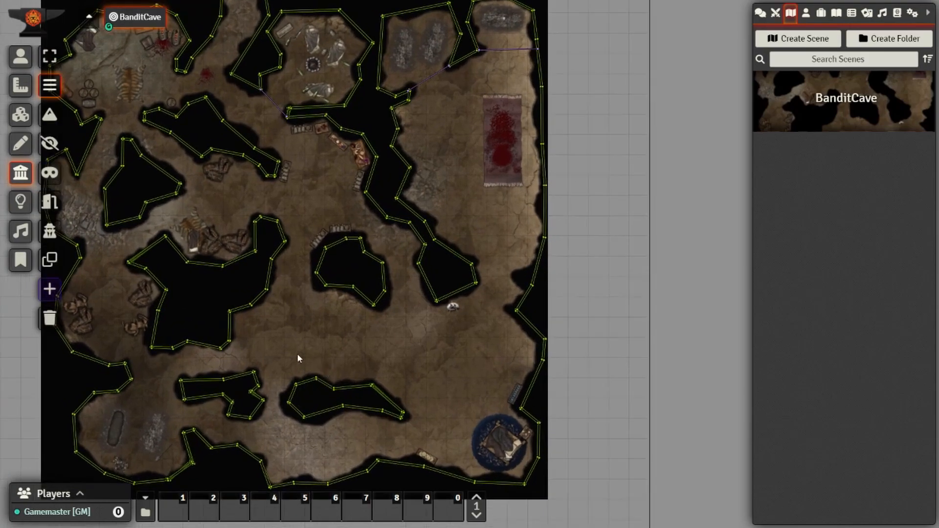
scroll(232, 297, "up", 2)
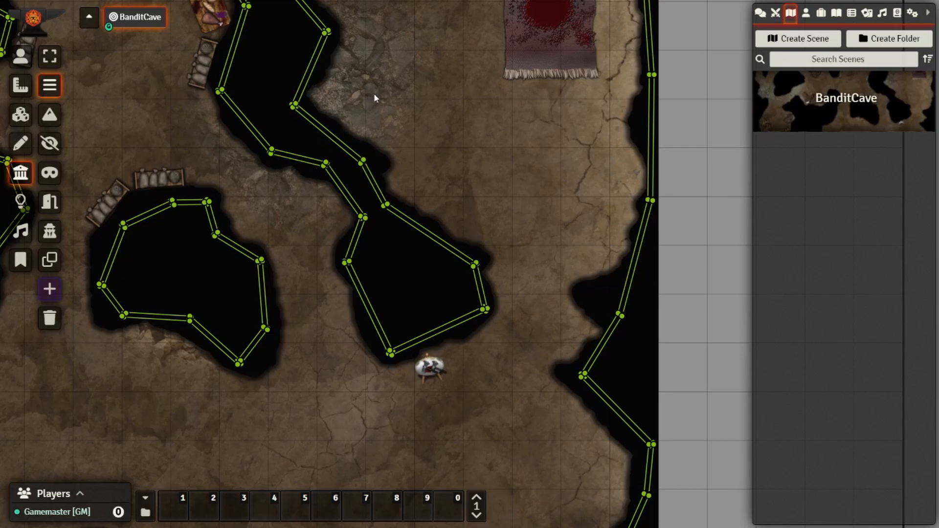
scroll(373, 73, "down", 3)
left_click_drag(372, 69, 480, 225)
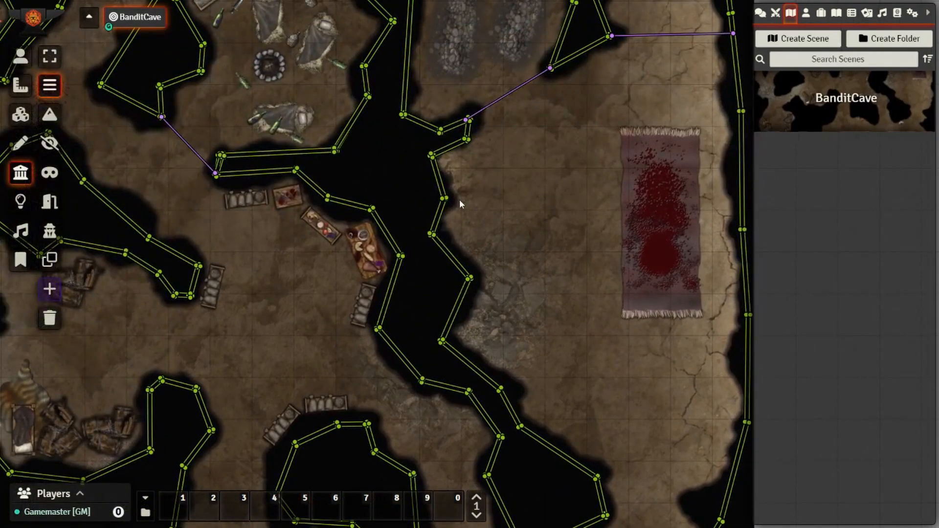
left_click_drag(208, 212, 288, 279)
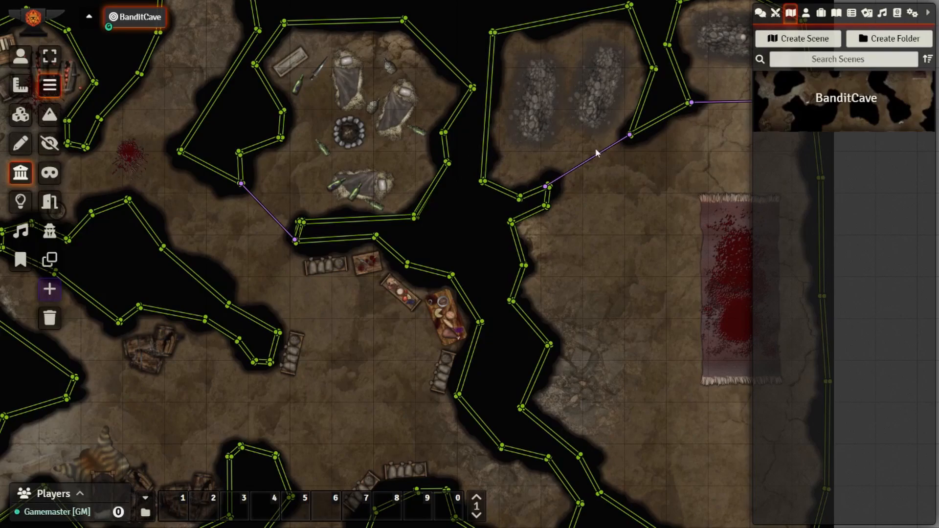
left_click_drag(641, 242, 431, 267)
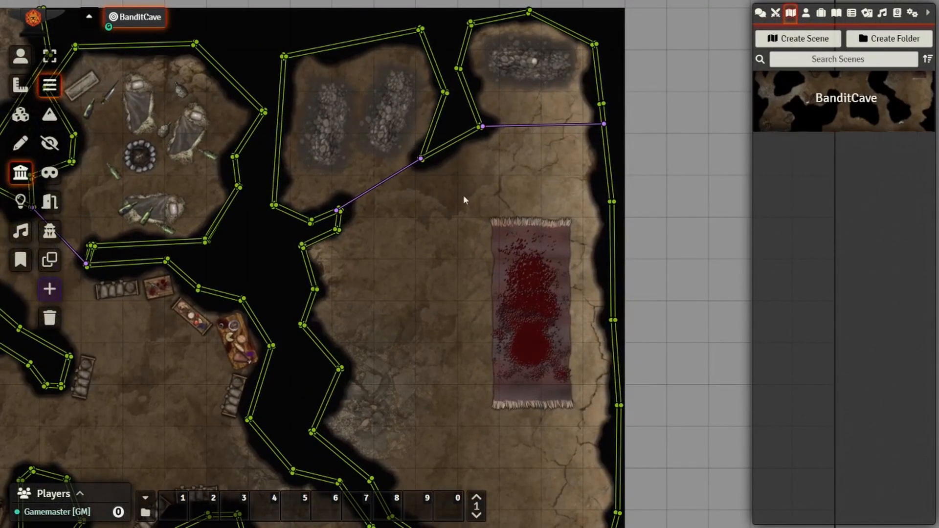
scroll(483, 184, "down", 8)
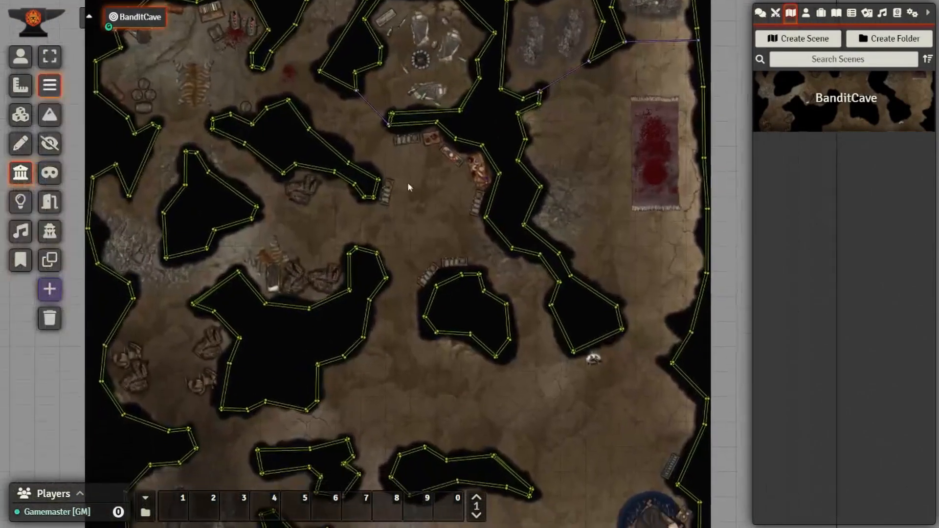
mouse_move(396, 361)
left_mouse_down()
mouse_move(387, 241)
mouse_move(378, 377)
left_mouse_up()
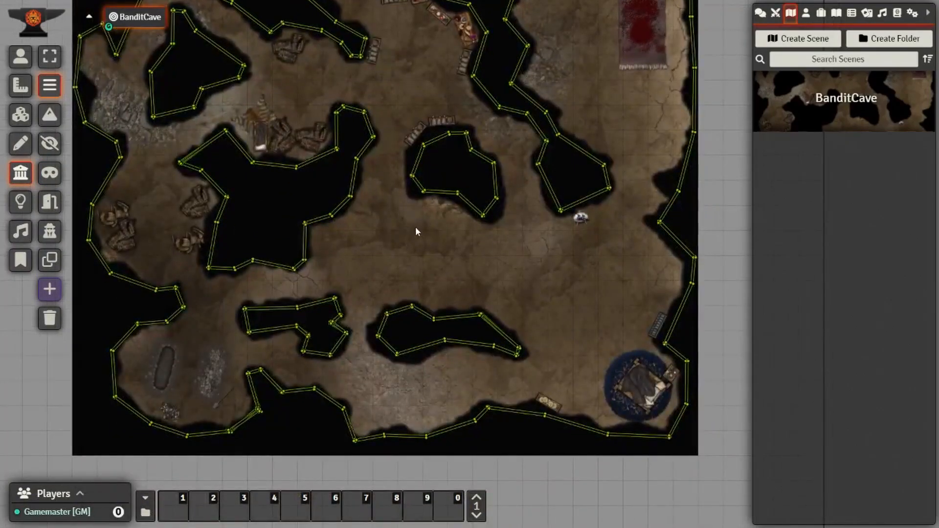
mouse_move(387, 226)
left_mouse_down()
mouse_move(416, 332)
mouse_move(464, 357)
left_mouse_up()
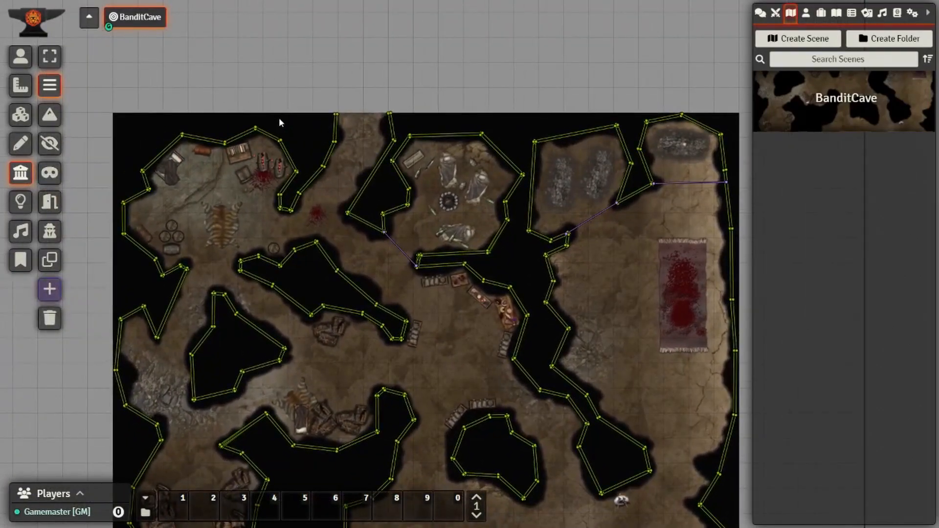
left_click_drag(285, 118, 319, 201)
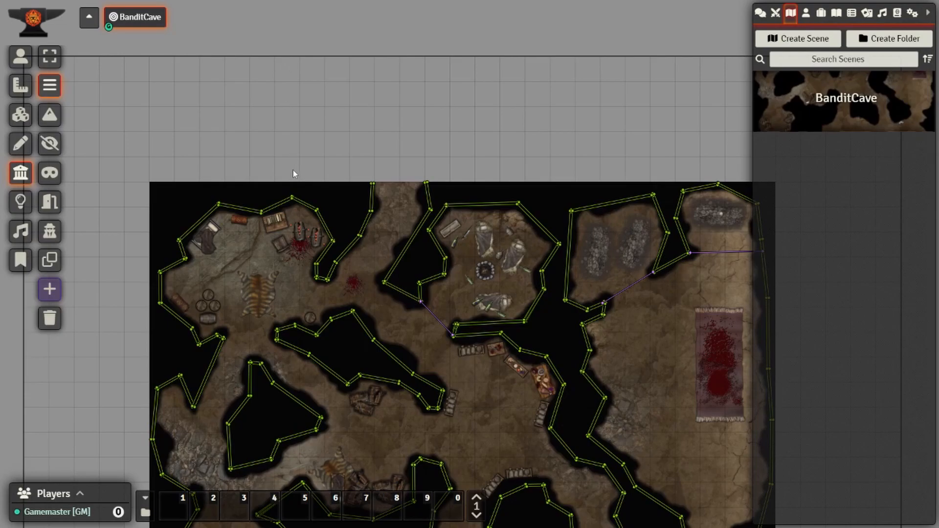
left_click_drag(123, 247, 206, 219)
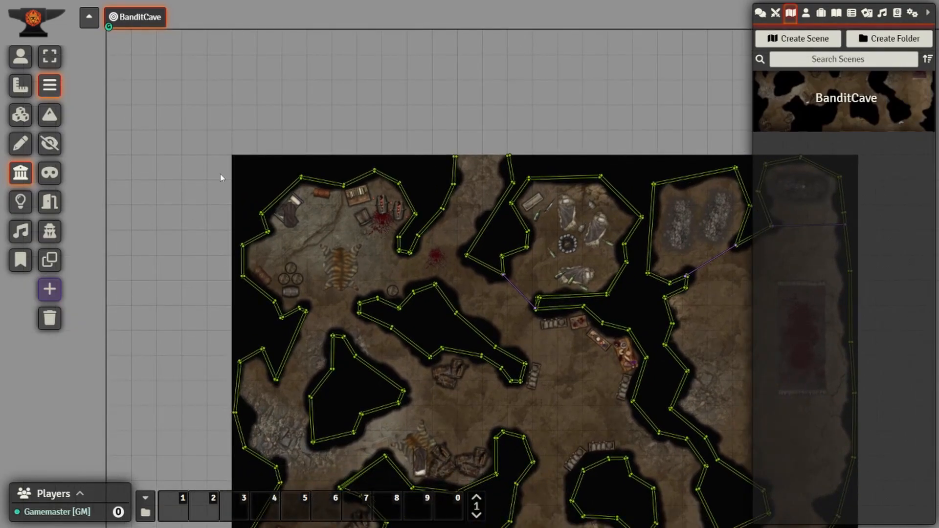
scroll(303, 112, "down", 2)
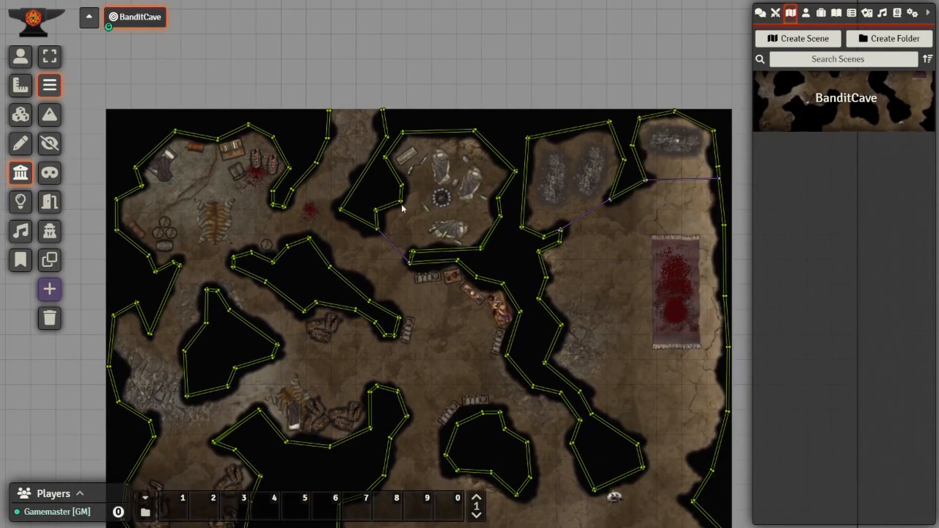
scroll(371, 315, "down", 1)
left_click_drag(507, 384, 454, 320)
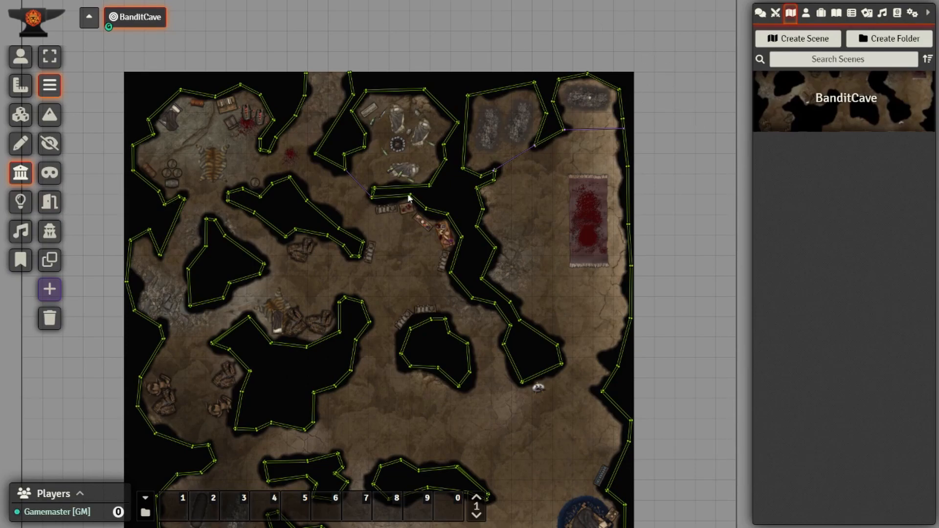
- Set BanditCave's Navigation Name to 'Dark Cave' and save the scene
right_click(817, 108)
left_click(786, 142)
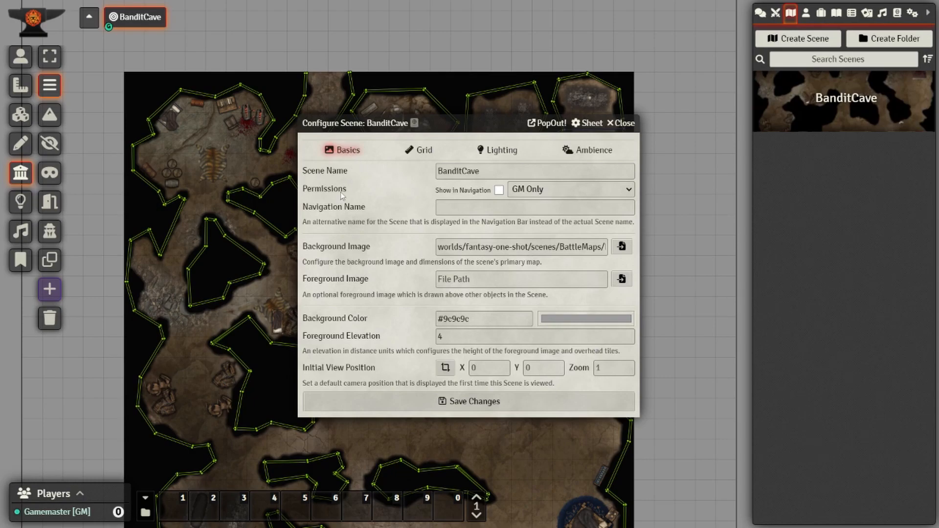
left_click(462, 209)
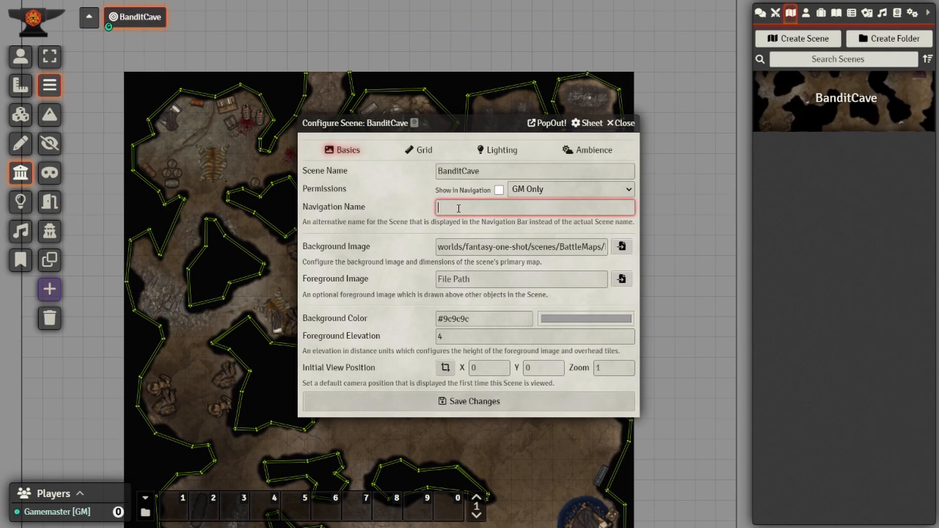
type("Dark D")
key("BackSpace")
type("Can")
key("BackSpace")
type("ve")
left_click(449, 402)
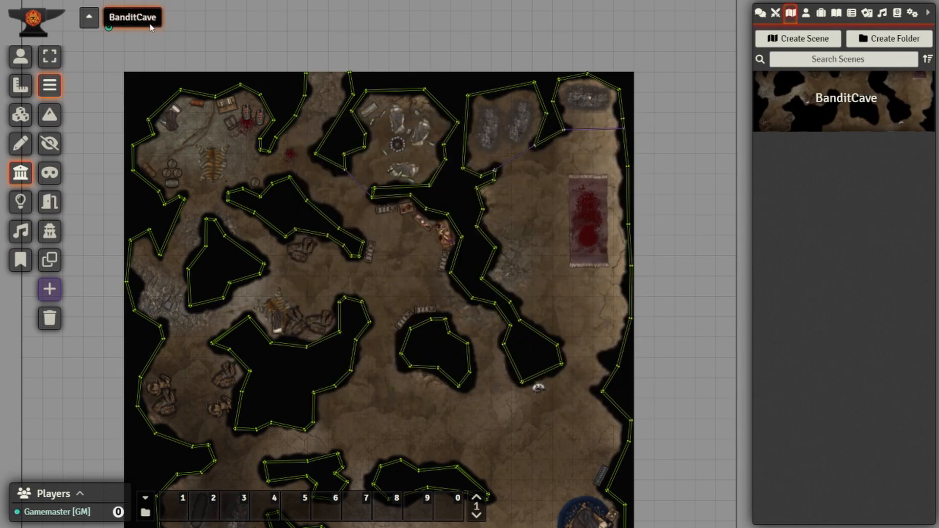
- Reopen BanditCave's configuration, leaving navigation off and permissions at GM Only
right_click(826, 107)
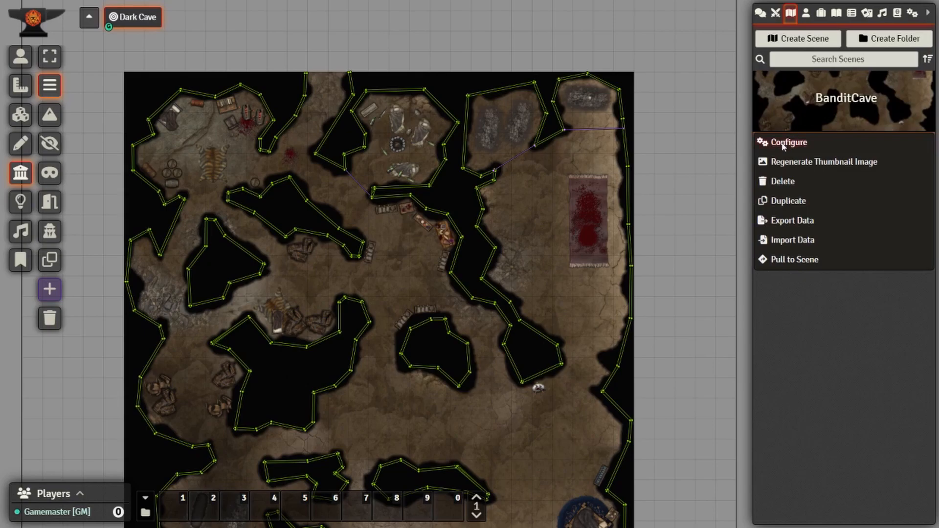
left_click(784, 143)
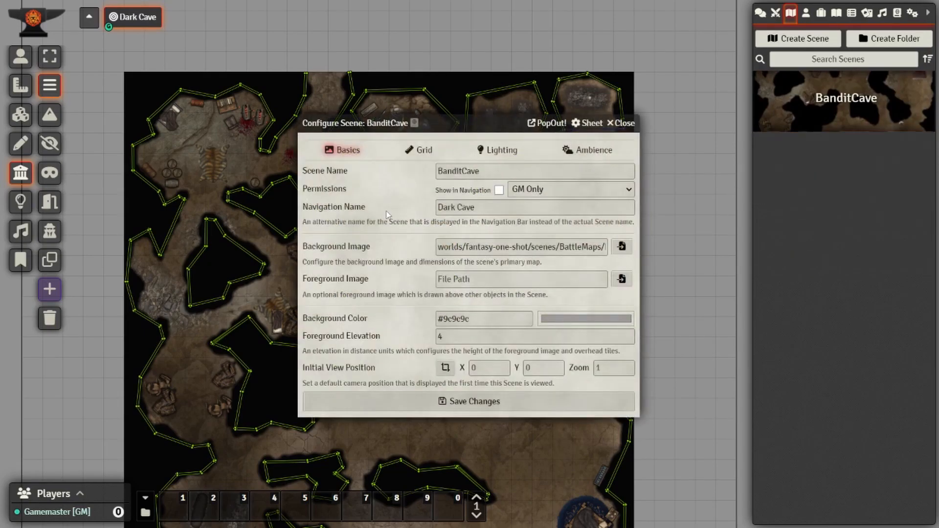
left_click(499, 190)
left_click(499, 190)
left_click(536, 194)
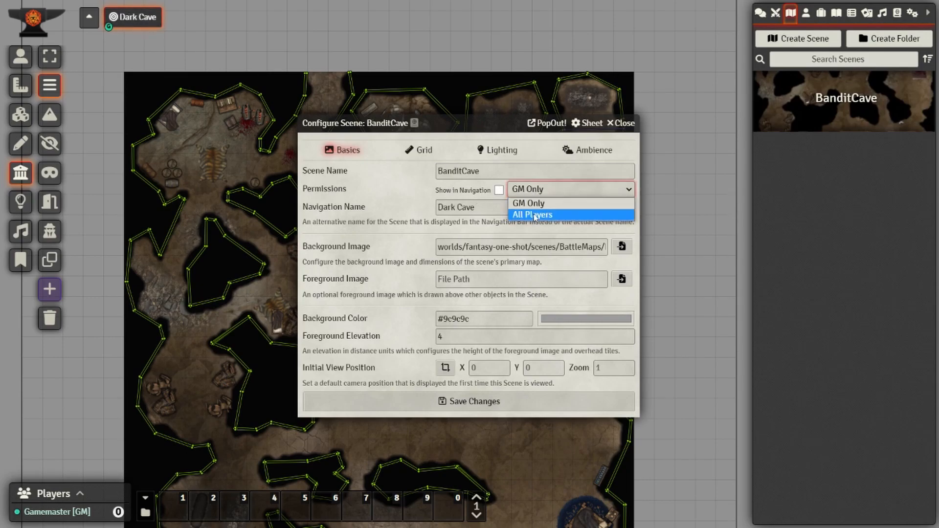
left_click(397, 199)
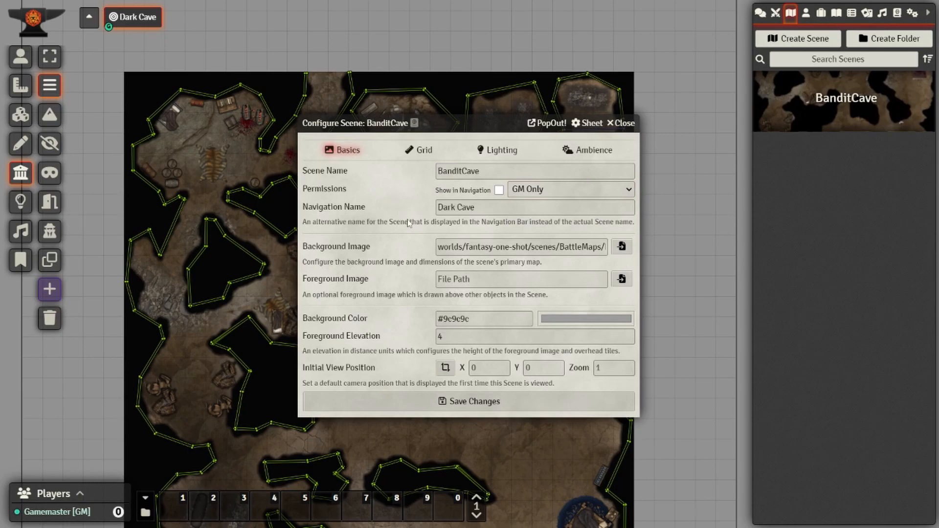
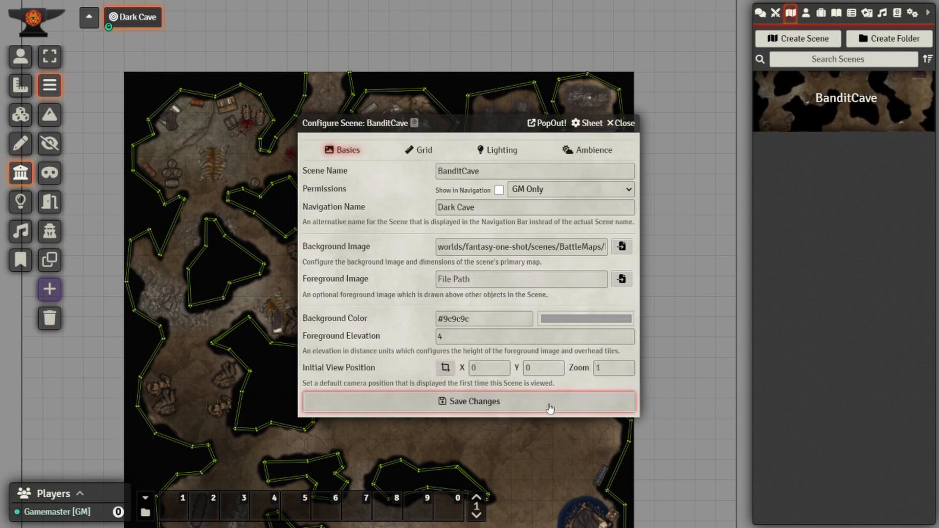
- Show BanditCave's grid settings: a square 100-pixel grid over the 2500×2500 image
left_click(425, 152)
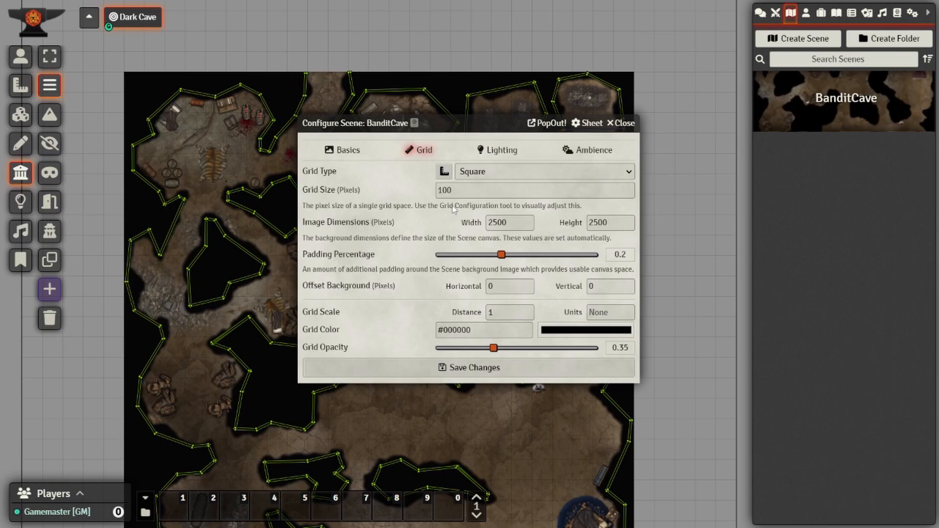
left_click(460, 194)
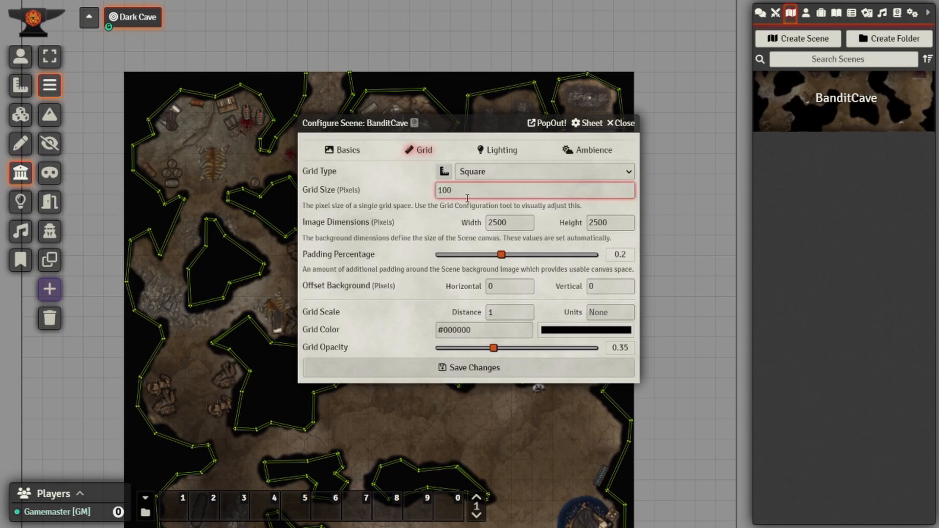
left_click(361, 222)
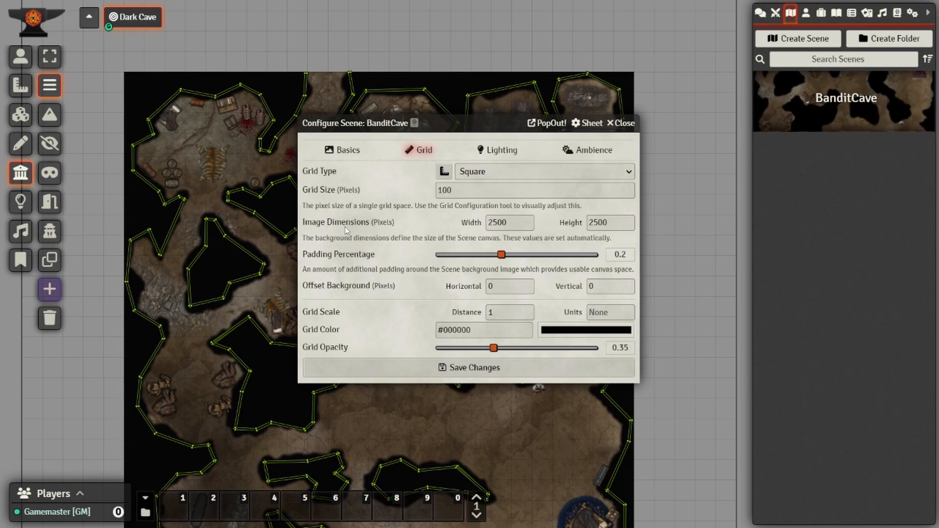
left_click(521, 228)
scroll(392, 72, "down", 3)
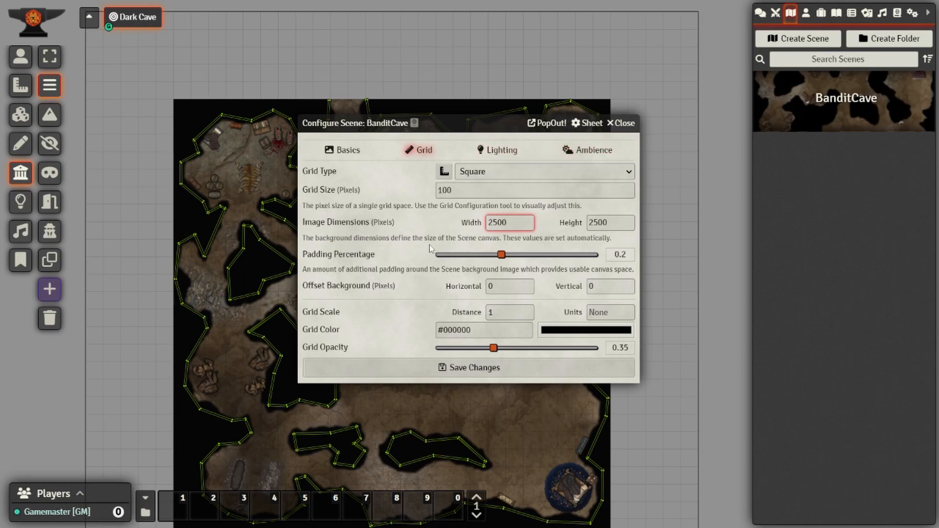
left_click(393, 290)
left_click(504, 314)
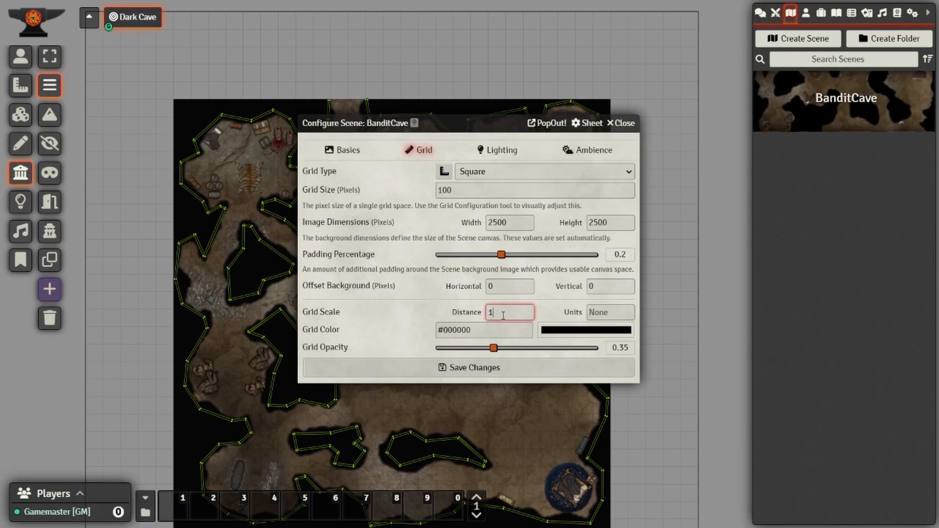
left_click_drag(501, 316, 470, 318)
type("2")
left_click(622, 314)
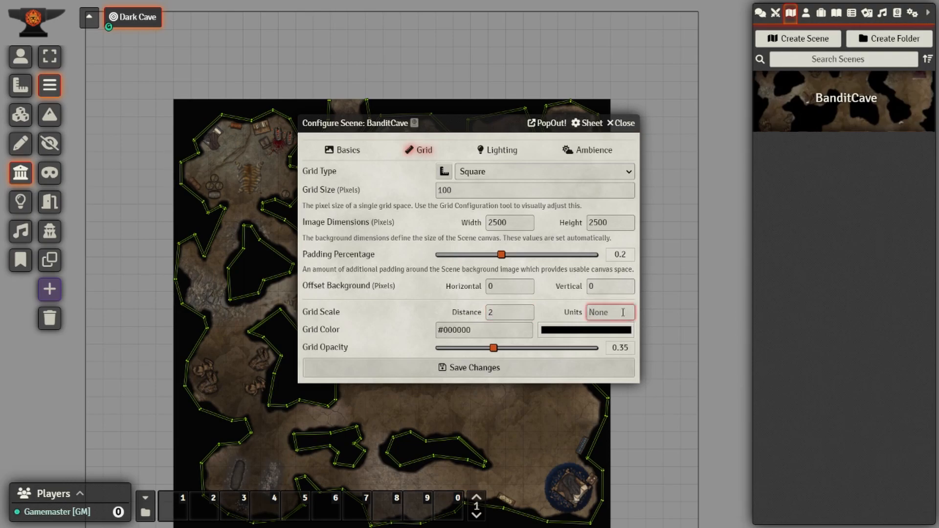
type("yards")
left_click(513, 288)
left_click_drag(513, 315, 447, 318)
type("1")
double_click(604, 312)
key("BackSpace")
left_click(374, 304)
- Try a bright red grid colour and nudge the grid opacity
left_click(607, 337)
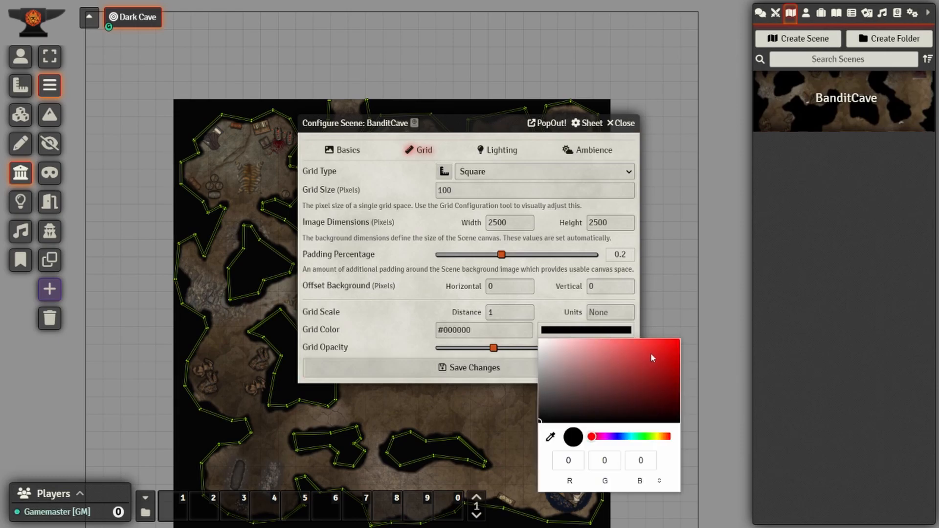
left_click_drag(650, 354, 676, 346)
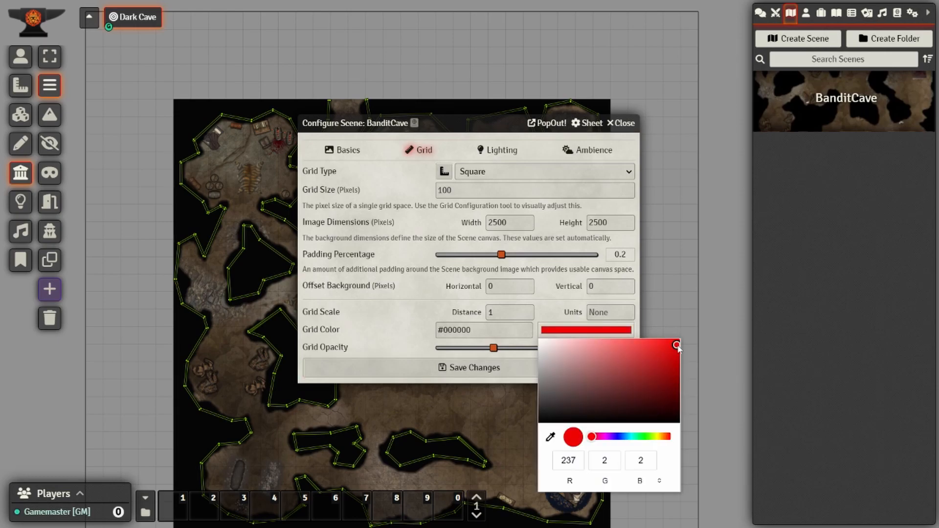
left_click(407, 337)
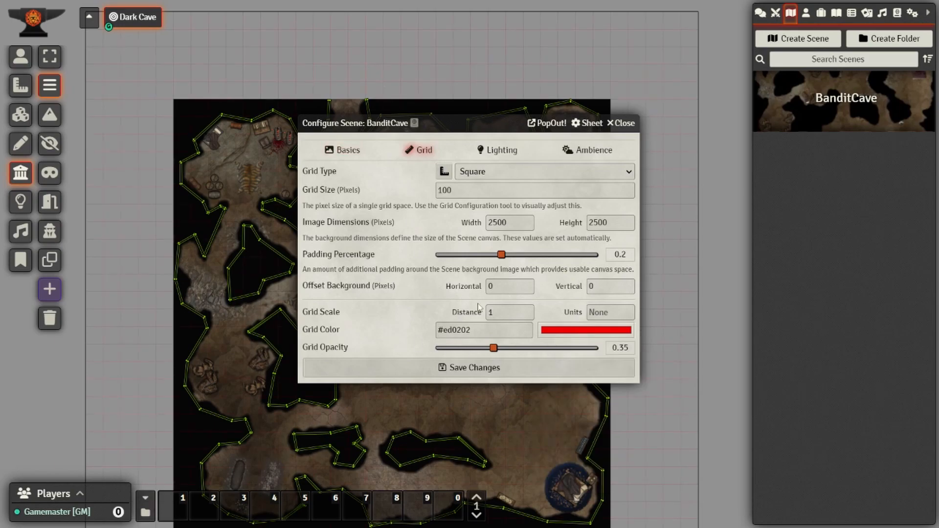
mouse_move(495, 349)
left_mouse_down()
mouse_move(595, 350)
mouse_move(482, 348)
mouse_move(492, 352)
left_mouse_up()
- Set the grid colour back to black and bring up the lighting settings
left_click(586, 329)
left_click(555, 404)
left_click_drag(555, 406, 540, 424)
left_click(399, 312)
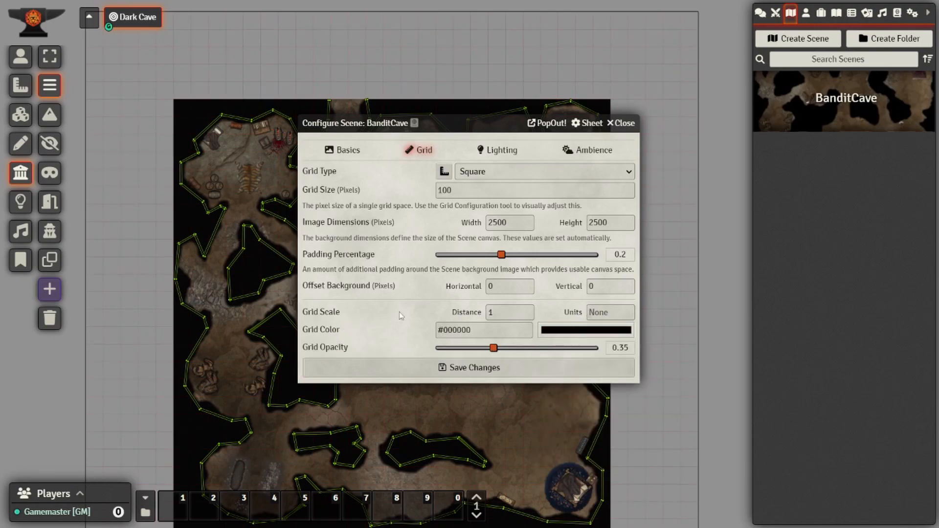
left_click(498, 150)
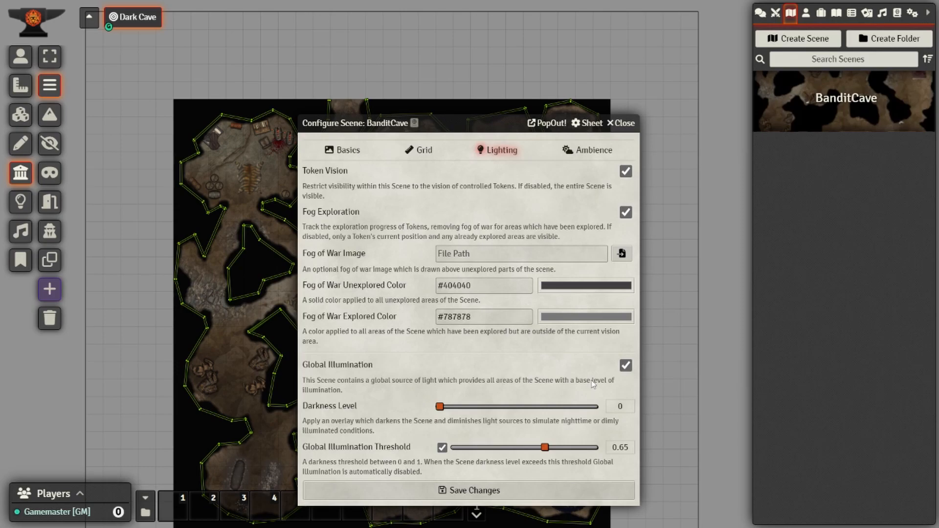
- Toggle Global Illumination off and back on, testing the darkness slider
left_click(627, 367)
left_click(626, 366)
left_click_drag(441, 410, 417, 416)
- Transition the scene to darkness, then settle the Darkness Level at about 0.65
left_click(21, 201)
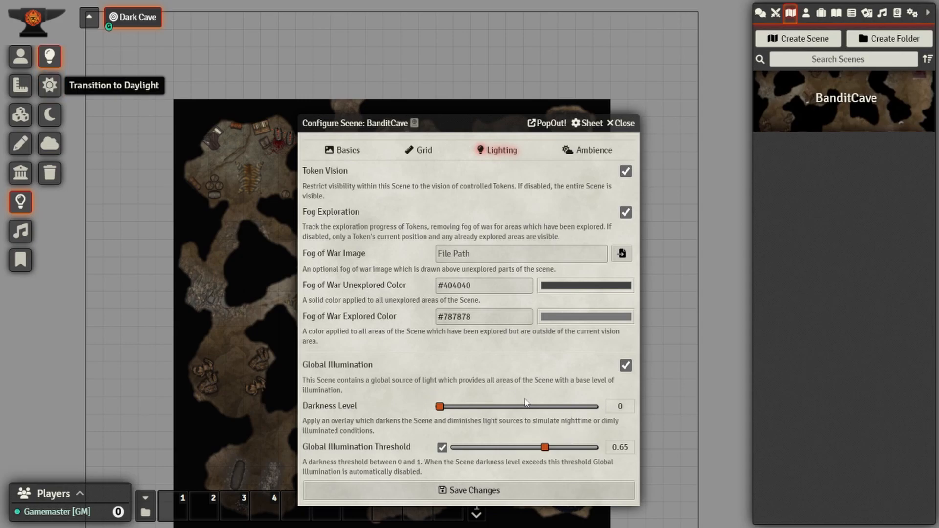
left_click(50, 120)
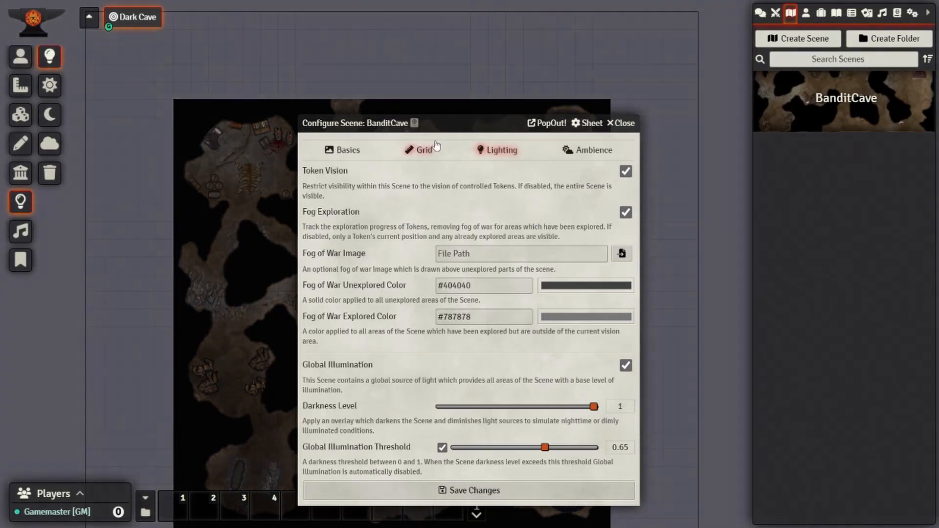
left_click_drag(452, 123, 729, 99)
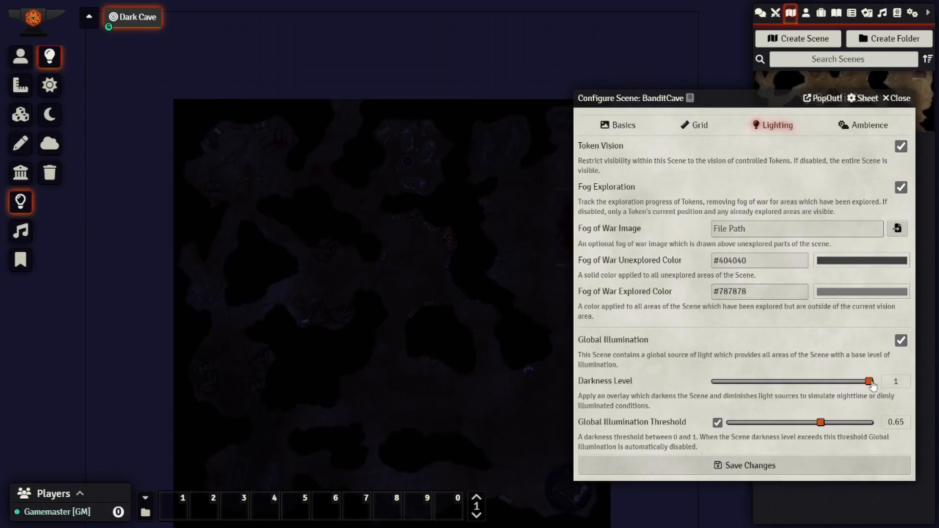
left_click_drag(872, 386, 710, 386)
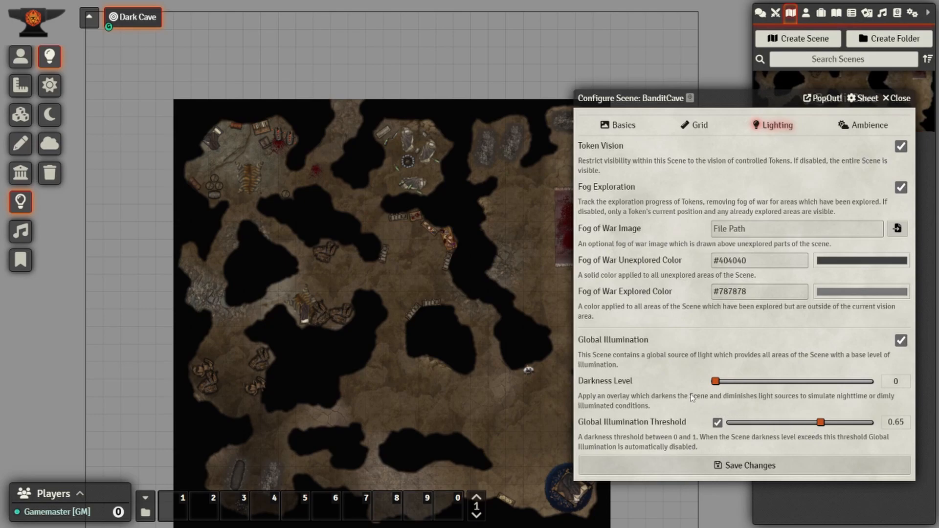
left_click_drag(717, 382, 815, 385)
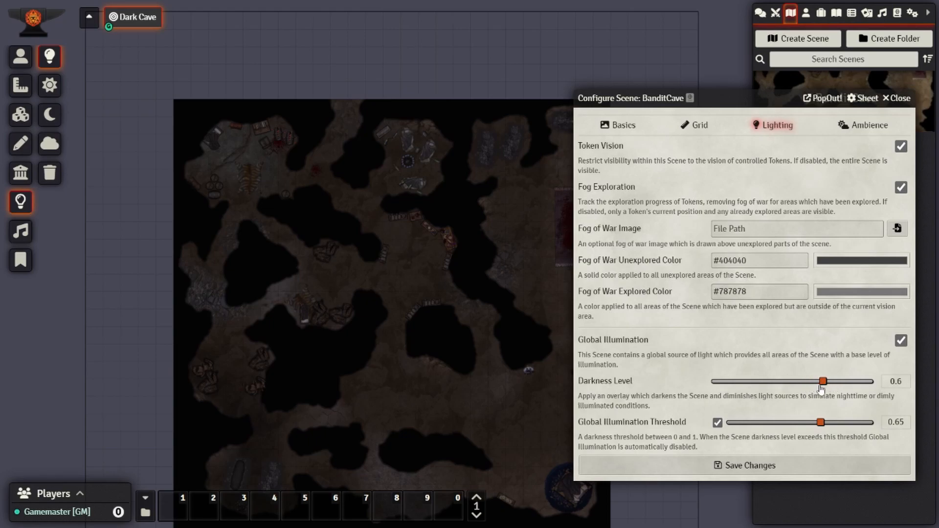
left_click_drag(812, 388, 816, 387)
- Leave the Ambience journal entry, page and playlist empty and save the scene settings
left_click(867, 128)
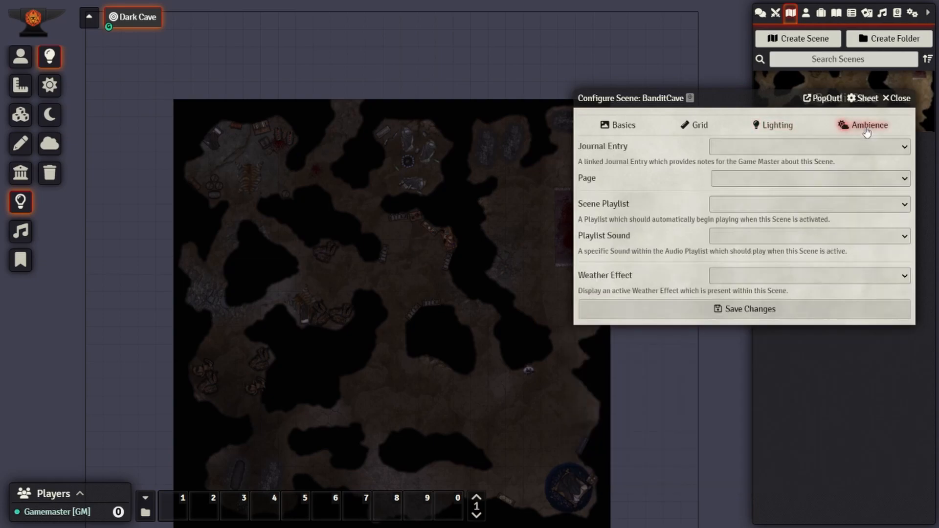
left_click(821, 178)
left_click(820, 179)
left_click(757, 147)
left_click(757, 146)
left_click(723, 207)
left_click(723, 207)
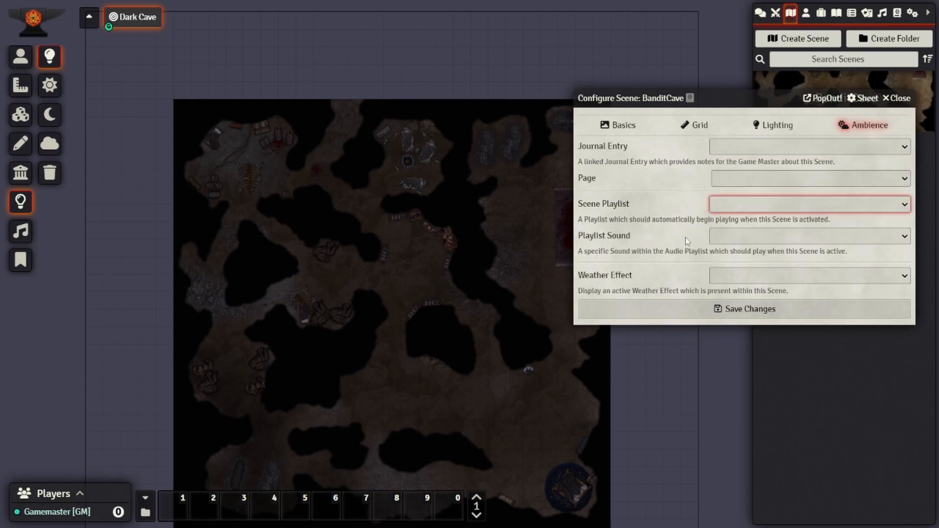
left_click(702, 312)
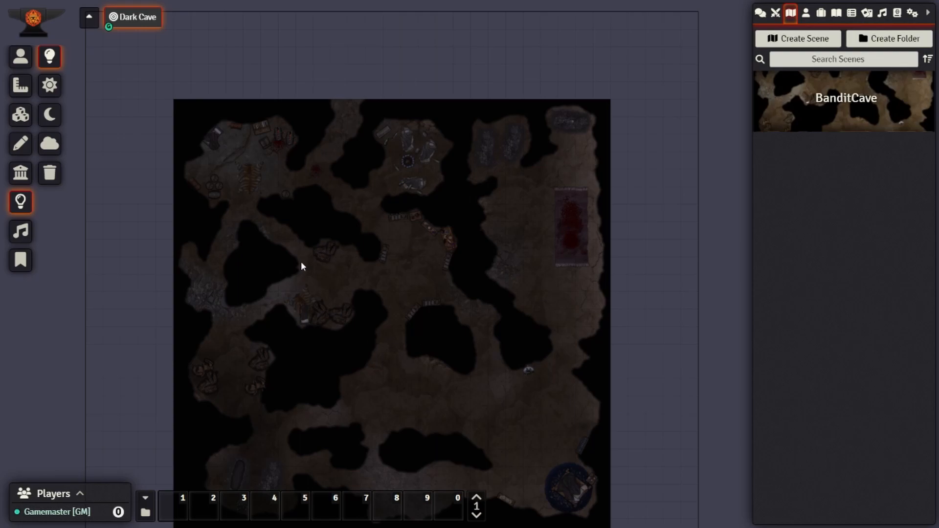
- Zoom to the bandit camp and drag out a light source on the fire pit
scroll(132, 327, "down", 1)
scroll(139, 327, "up", 7)
left_click_drag(240, 170, 285, 226)
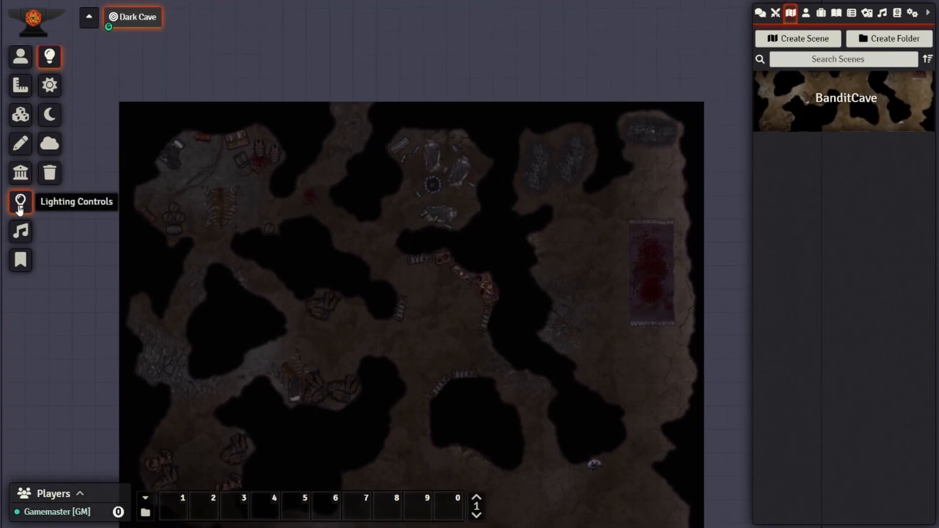
scroll(332, 181, "up", 5)
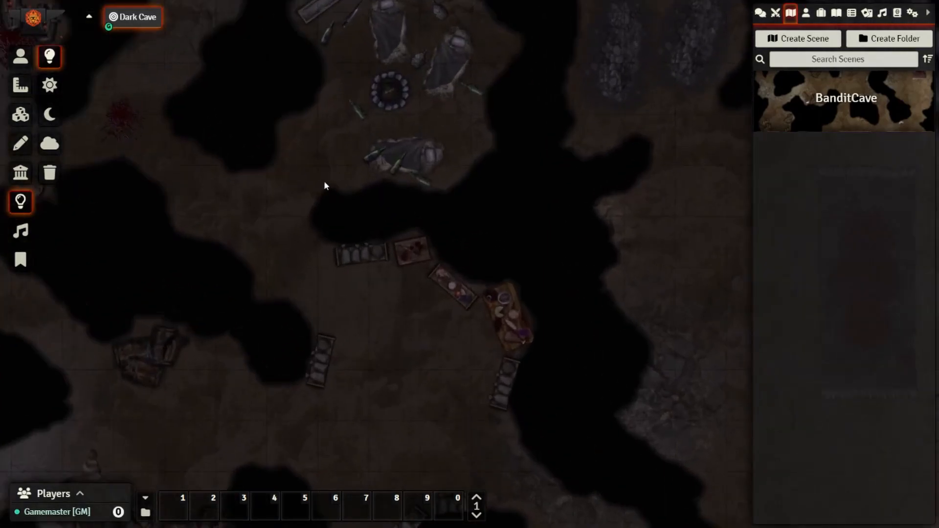
left_click_drag(299, 124, 363, 245)
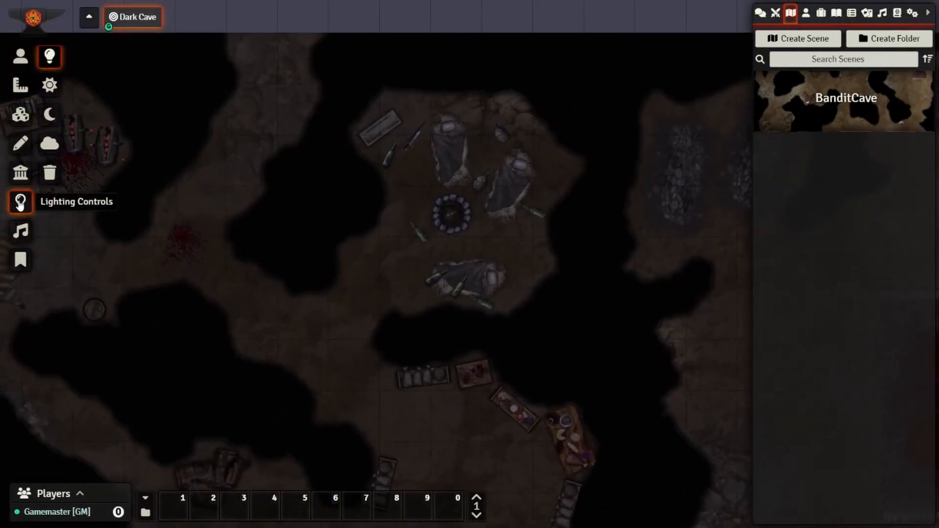
left_click(21, 173)
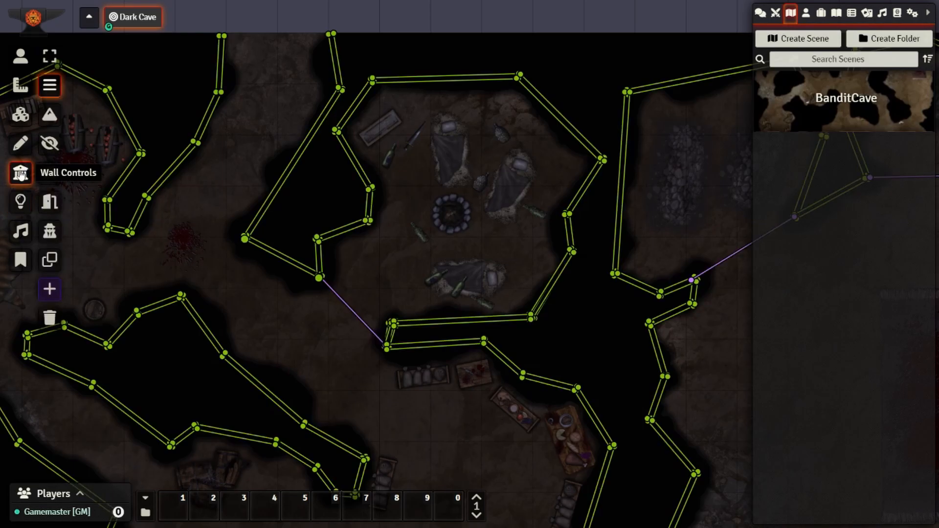
left_click(20, 205)
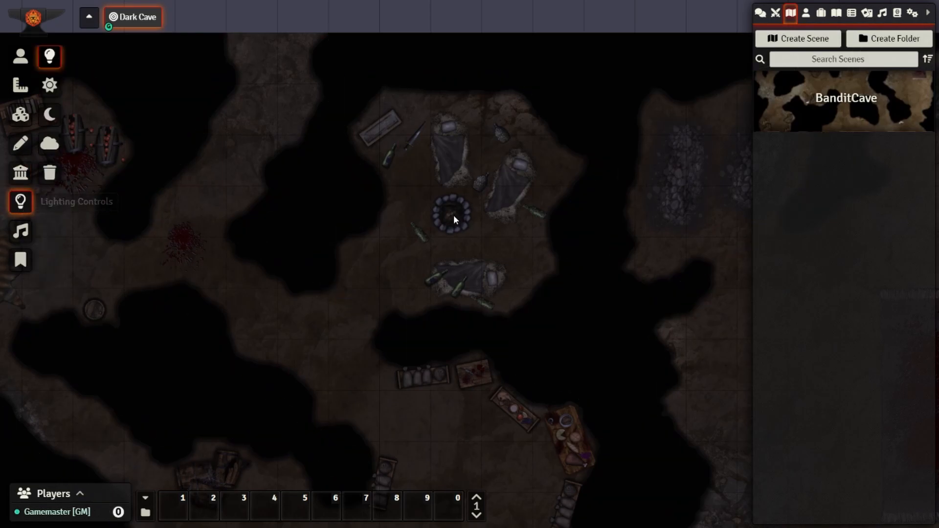
left_click_drag(432, 213, 456, 218)
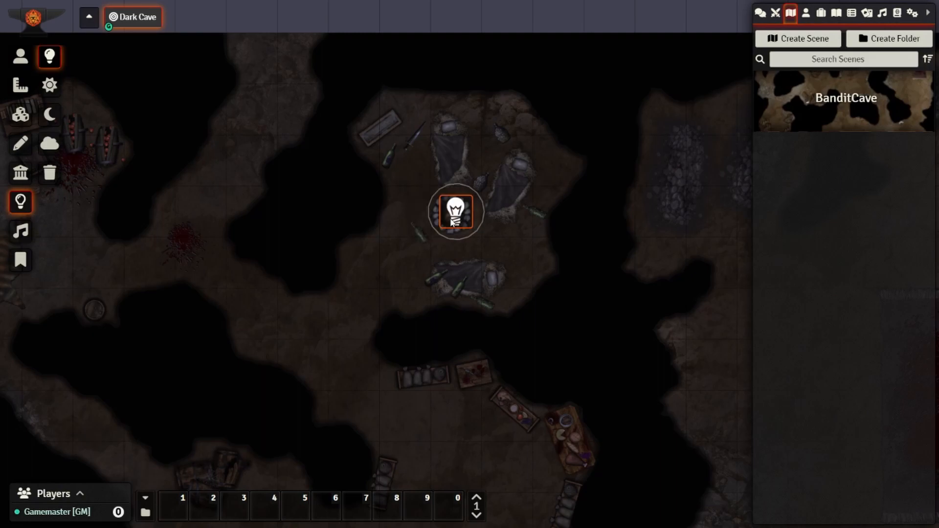
- Replace that light with a new one on the fire pit and toggle it off and on
key("Delete")
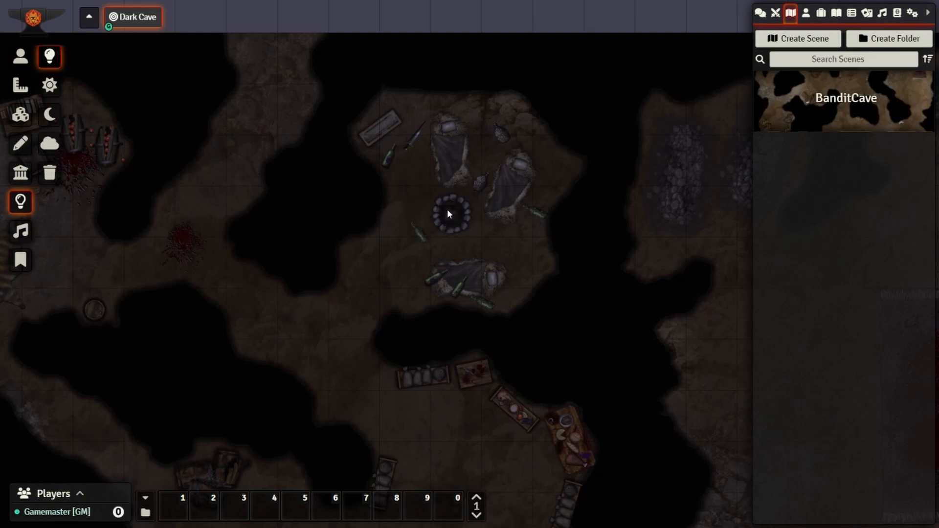
left_click_drag(370, 108, 500, 248)
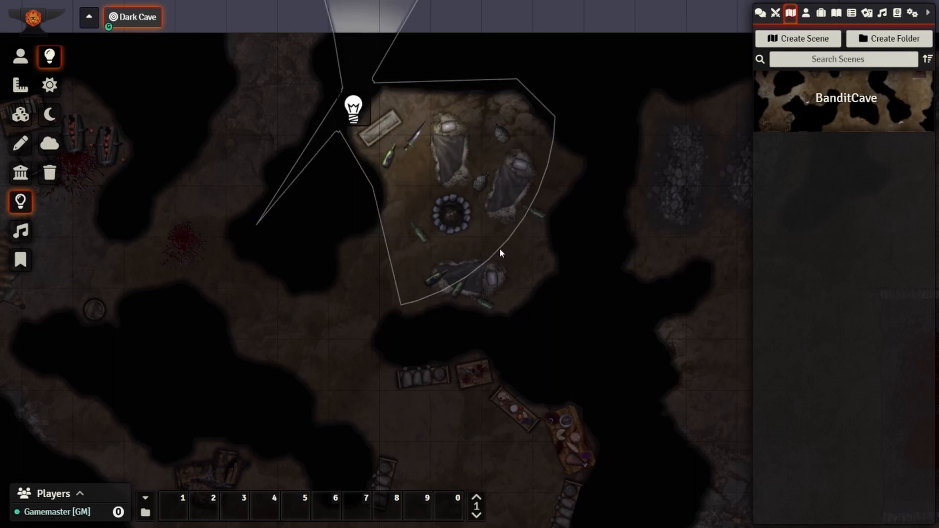
left_click_drag(366, 119, 454, 220)
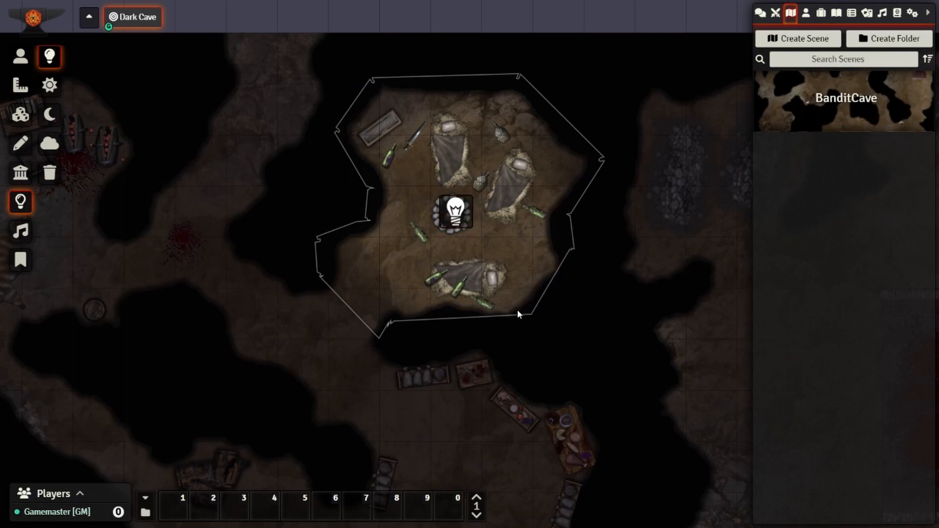
right_click(456, 223)
right_click(457, 223)
right_click(457, 223)
right_click(456, 223)
- Set the fire-pit light's animation type to Flickering Light
double_click(456, 220)
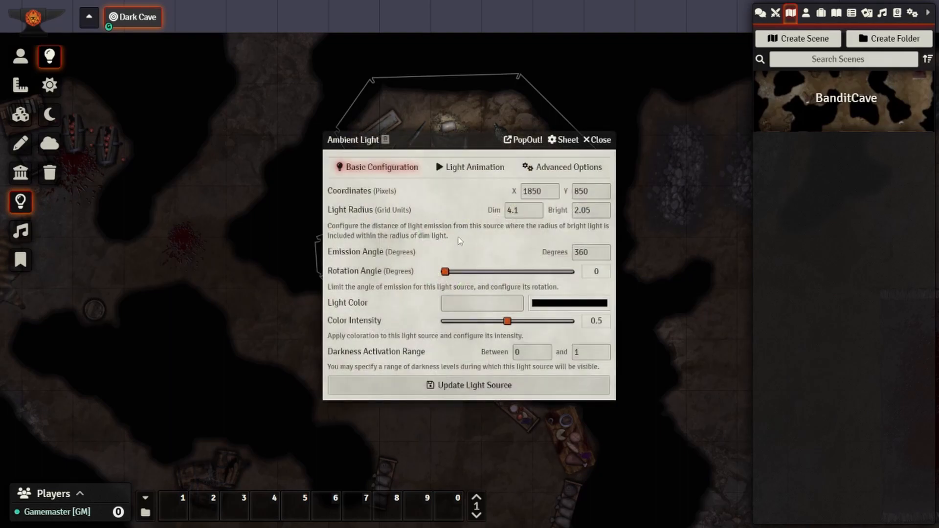
left_click_drag(464, 136, 756, 181)
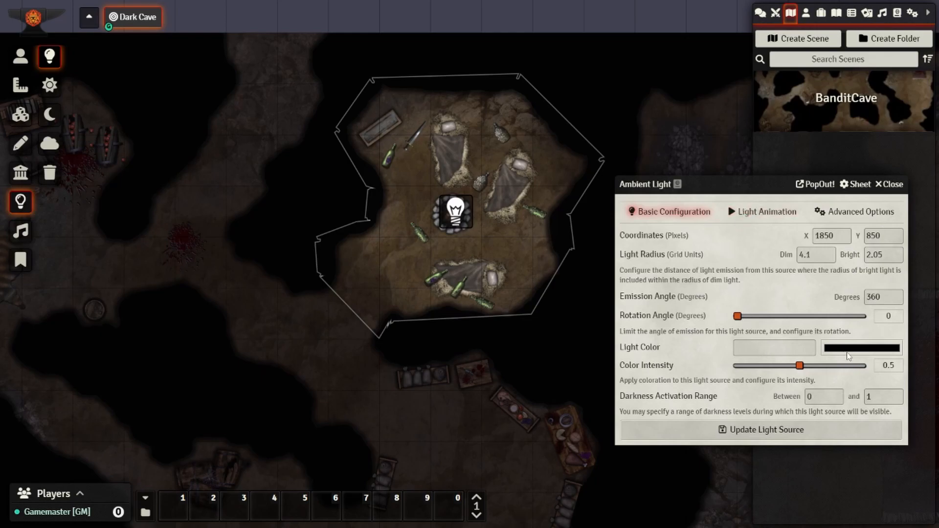
left_click(761, 220)
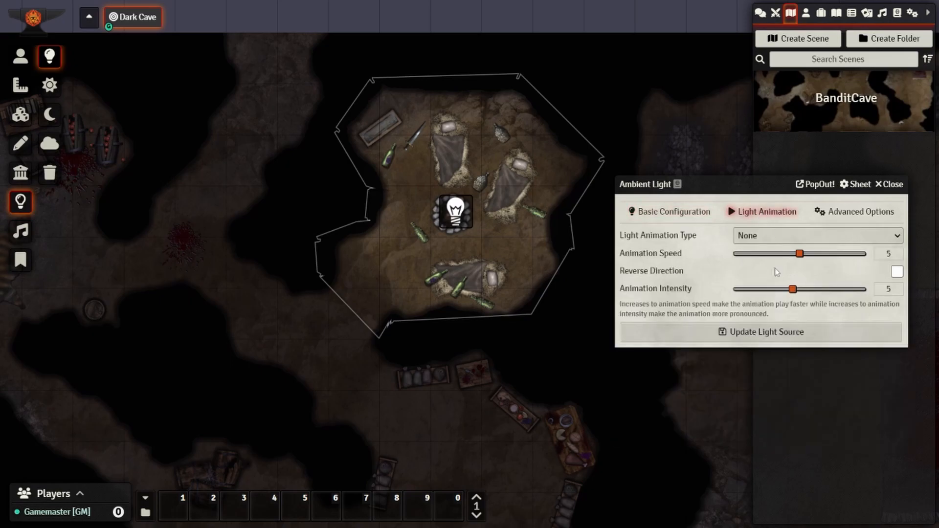
left_click(815, 234)
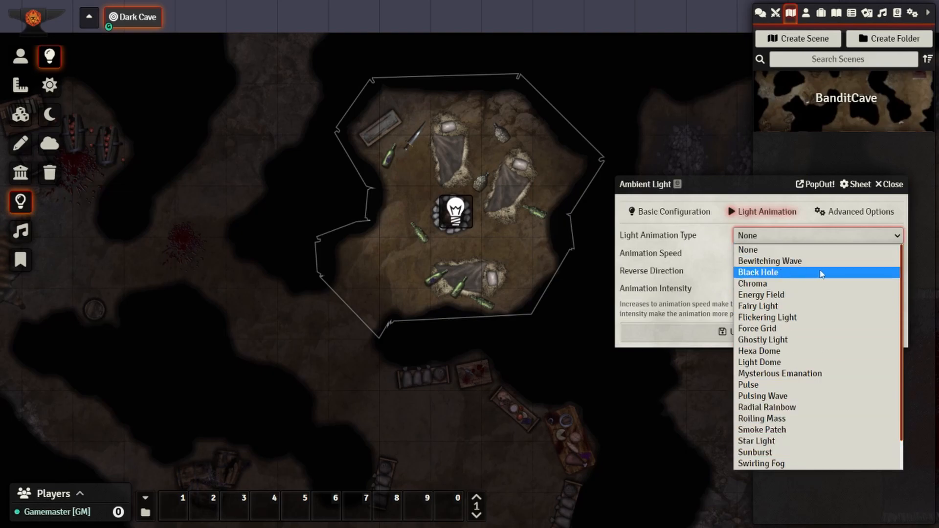
left_click(803, 318)
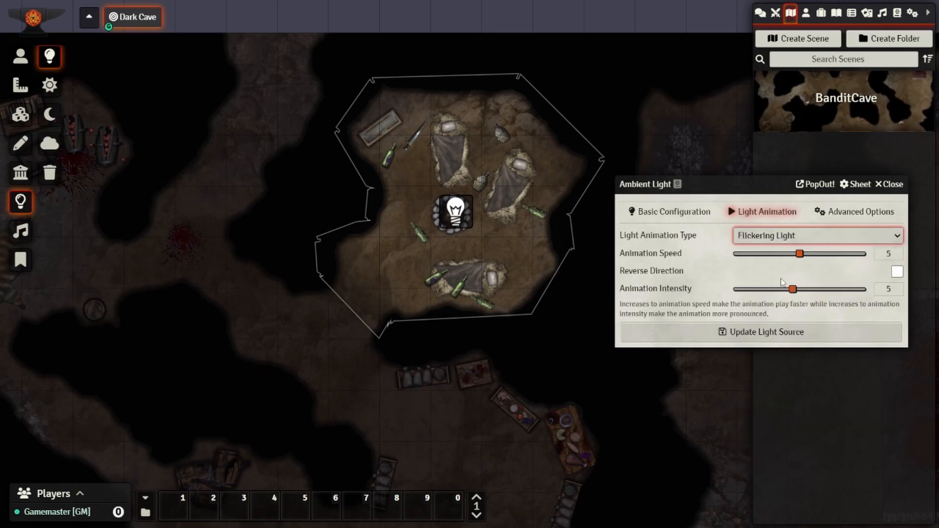
left_click(840, 213)
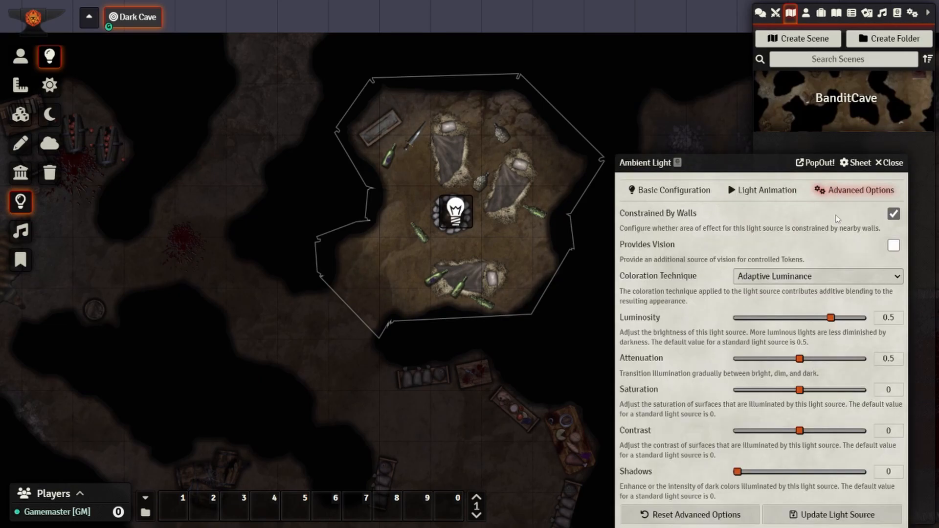
left_click(680, 191)
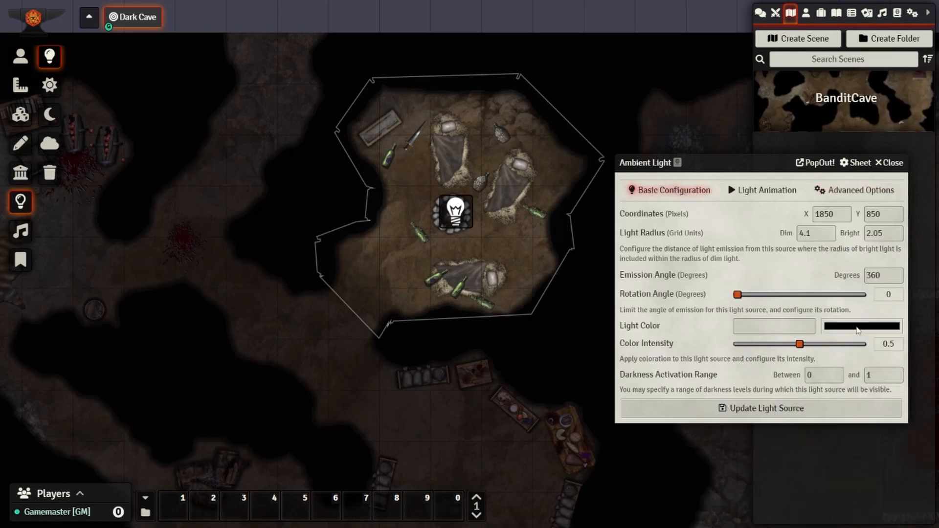
- Tint the light orange #e6992d with colour intensity 0.25
left_click(859, 327)
left_click(885, 433)
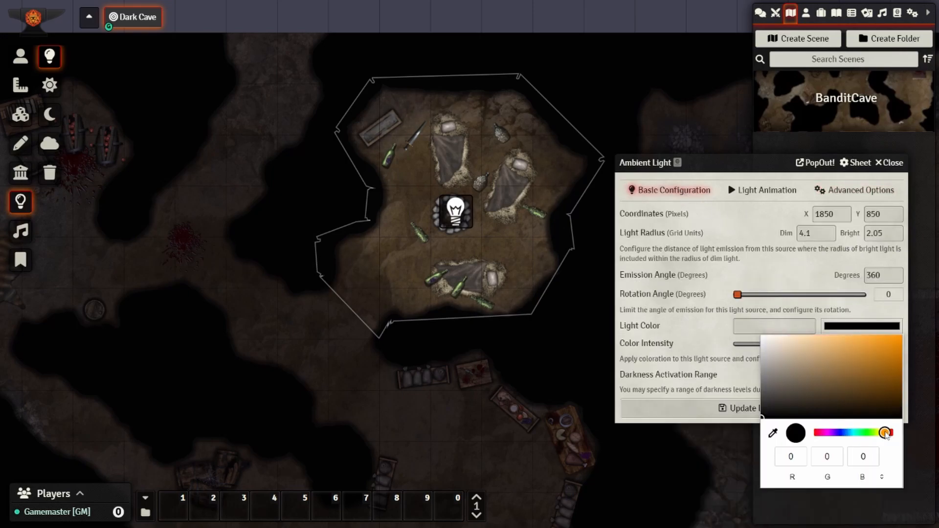
left_click_drag(886, 403, 877, 347)
left_click(708, 326)
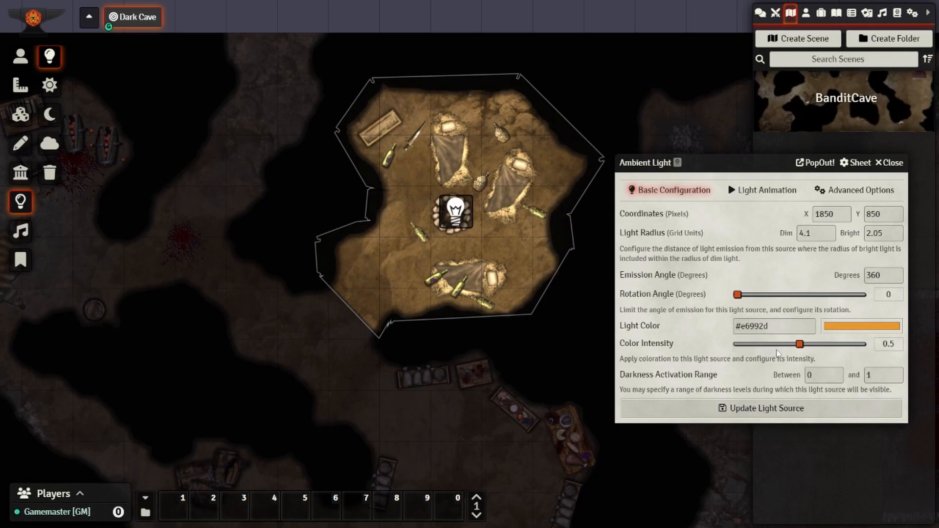
left_click_drag(800, 345, 776, 350)
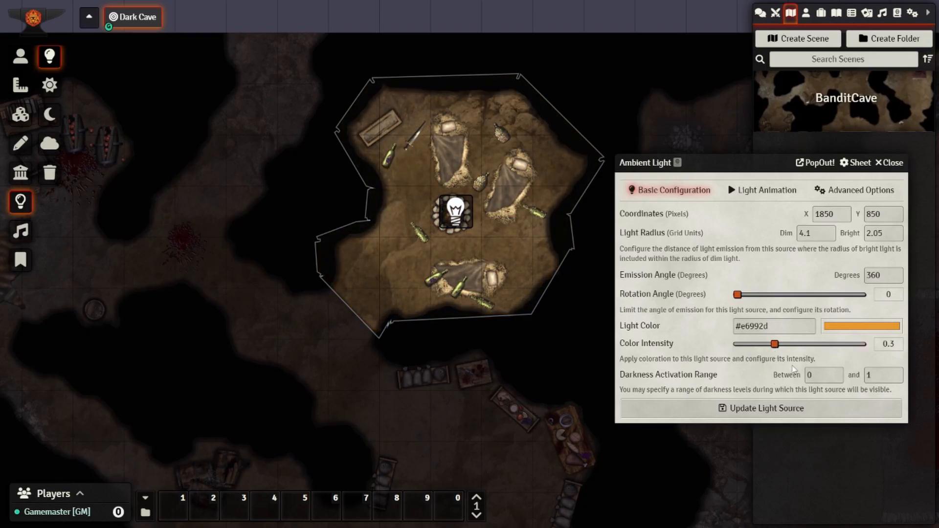
left_click_drag(773, 347, 768, 347)
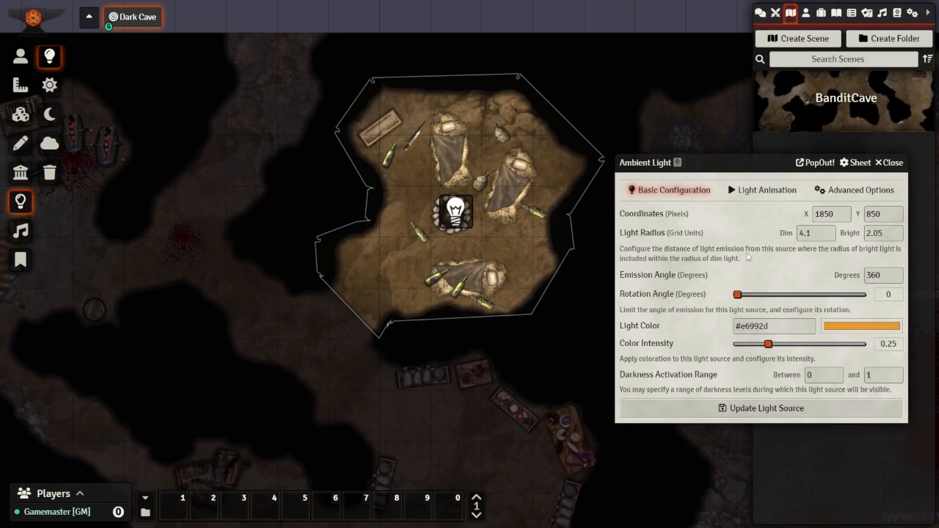
- Change the bright radius from 2.05 to 1 and save the light
left_click(876, 234)
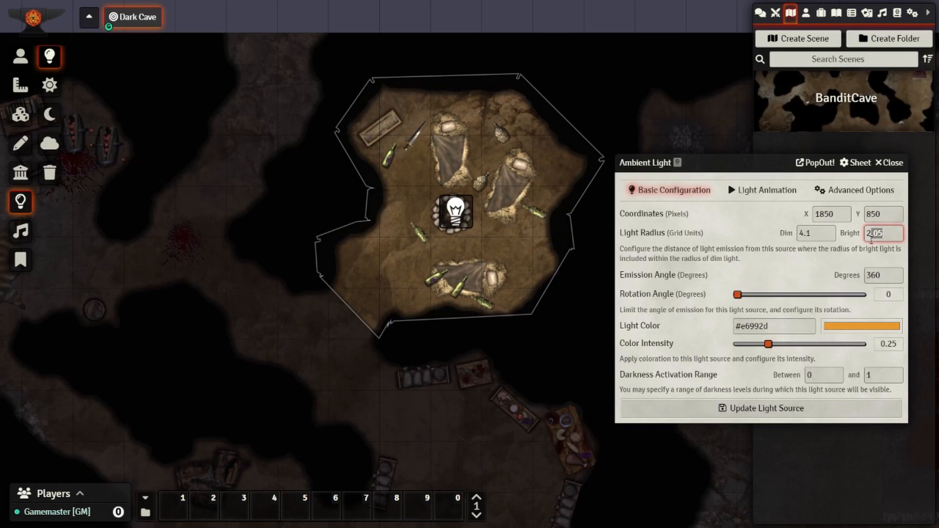
left_click_drag(887, 238, 857, 242)
type("1")
left_click(825, 233)
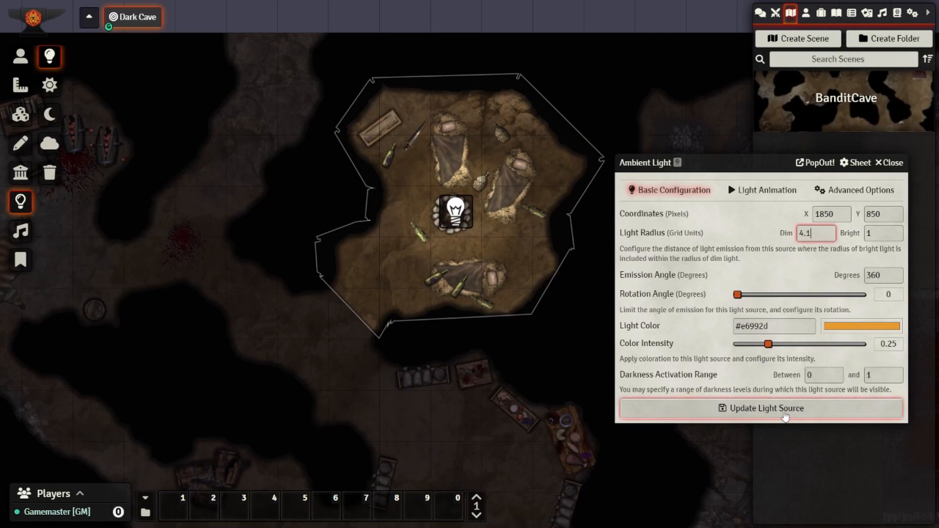
left_click(767, 409)
scroll(380, 395, "down", 10)
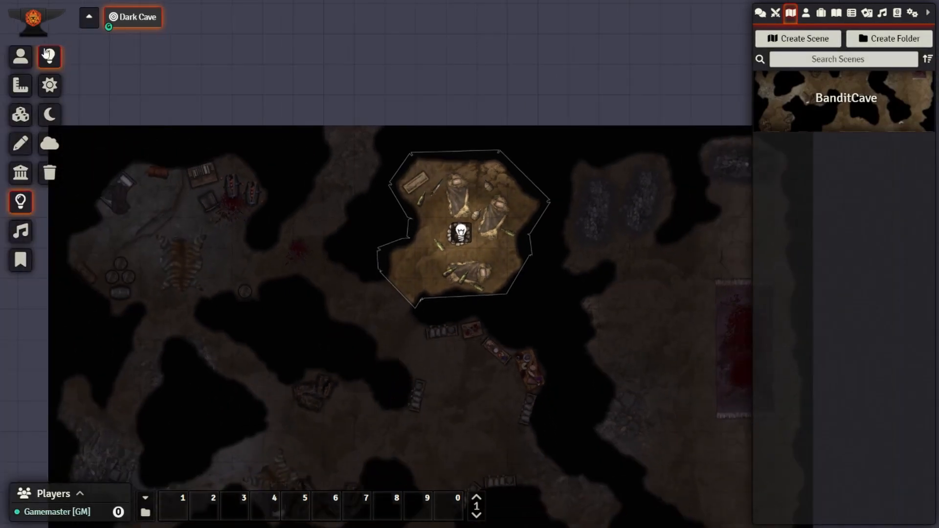
- Switch to Token Controls and pan across the upper and lower cave to check the lighting
left_click(20, 56)
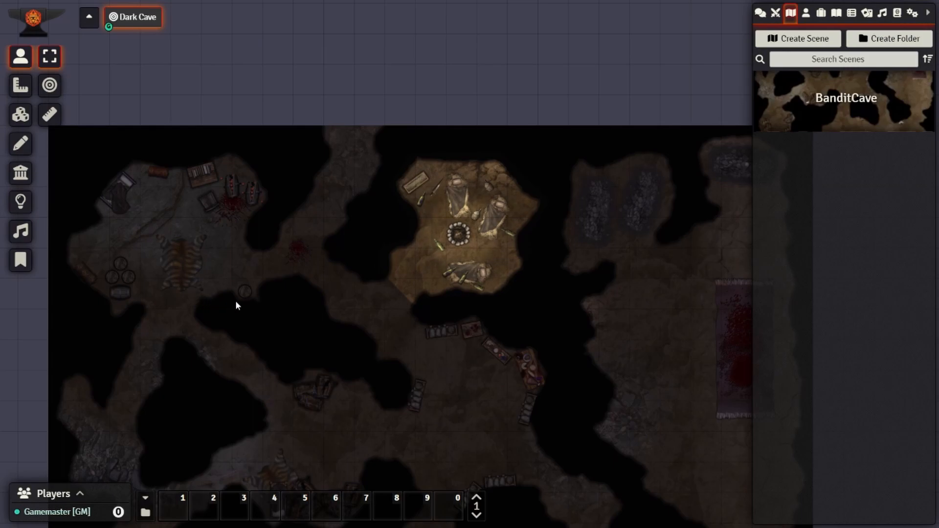
left_click_drag(448, 395, 399, 277)
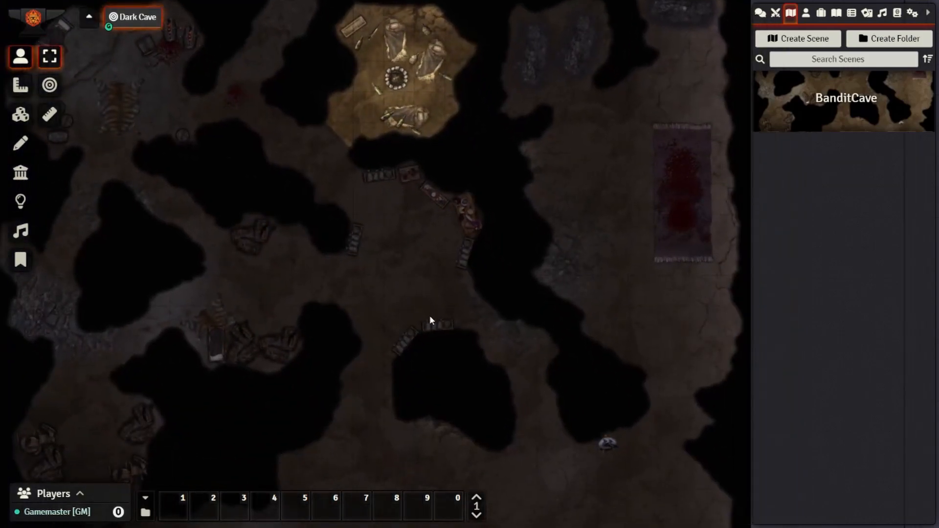
left_click_drag(518, 237, 430, 356)
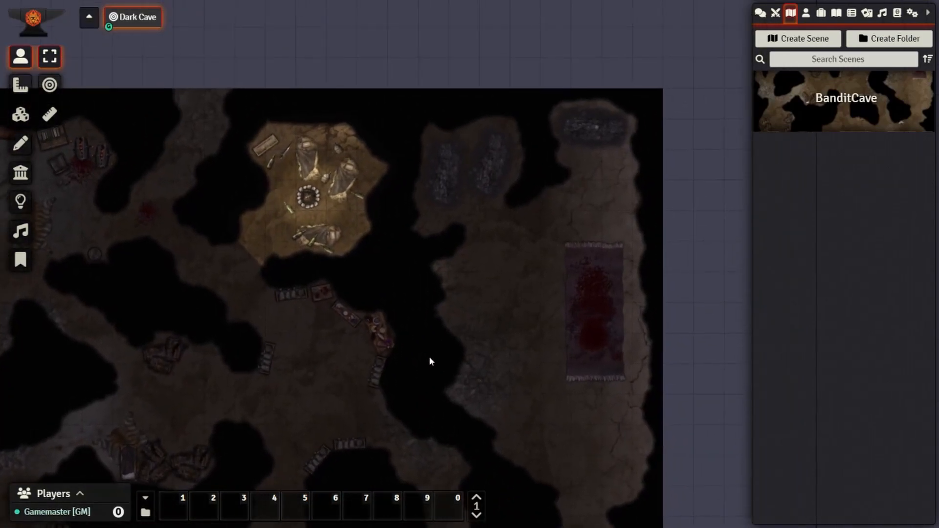
left_click_drag(311, 385, 524, 346)
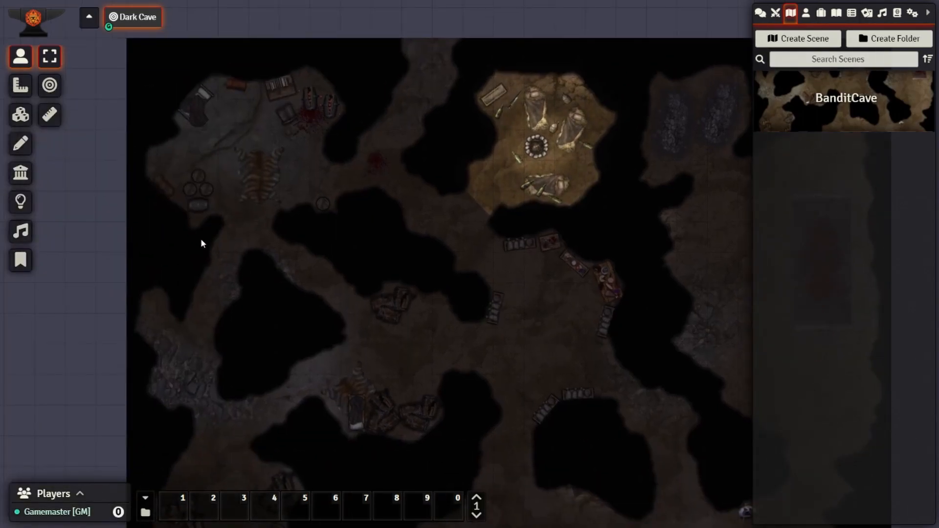
scroll(230, 261, "up", 9)
left_click_drag(280, 187, 444, 214)
left_click_drag(397, 140, 431, 232)
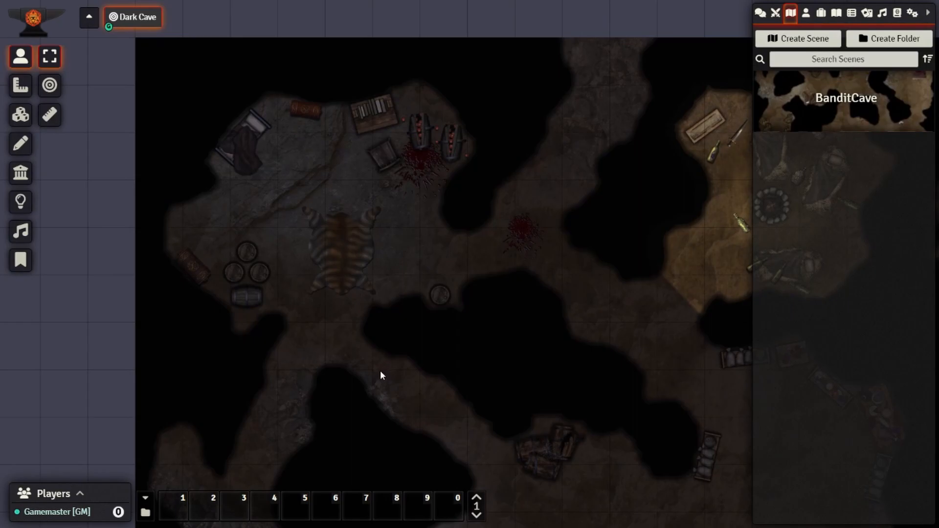
left_click_drag(376, 392, 341, 168)
left_click_drag(287, 342, 328, 148)
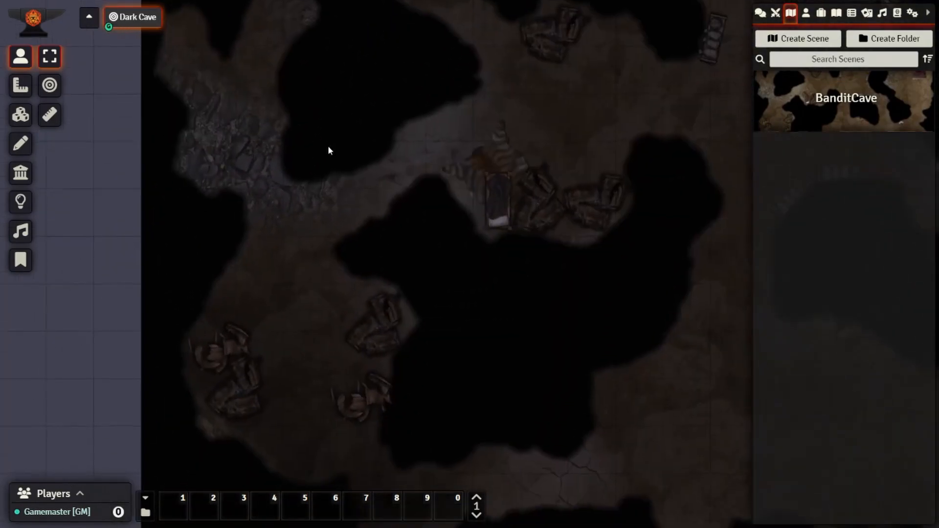
left_click_drag(337, 334, 340, 149)
left_click_drag(390, 295, 406, 87)
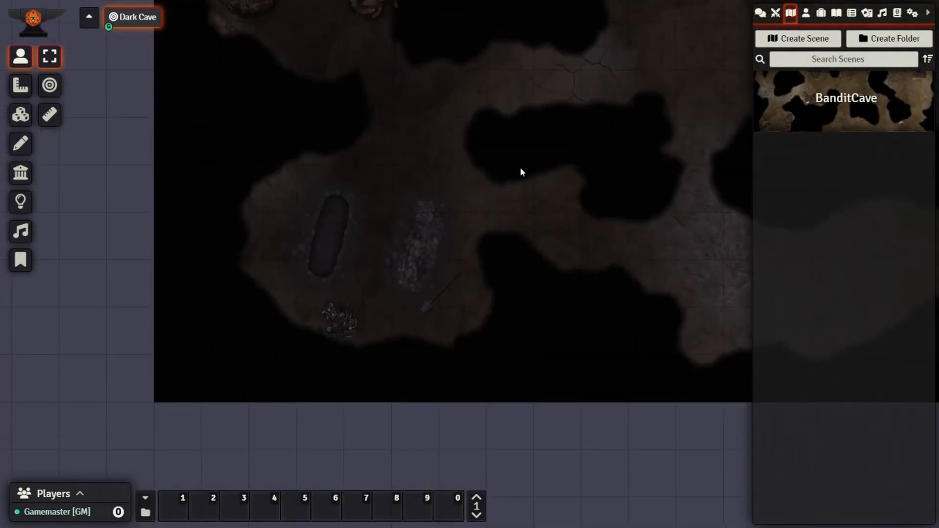
left_click_drag(515, 167, 226, 206)
- Centre the view on the token, then zoom out to show the whole cave map
left_click_drag(381, 249, 127, 198)
left_click_drag(386, 203, 197, 285)
left_click_drag(379, 181, 380, 237)
left_click_drag(378, 153, 402, 302)
scroll(347, 313, "up", 5)
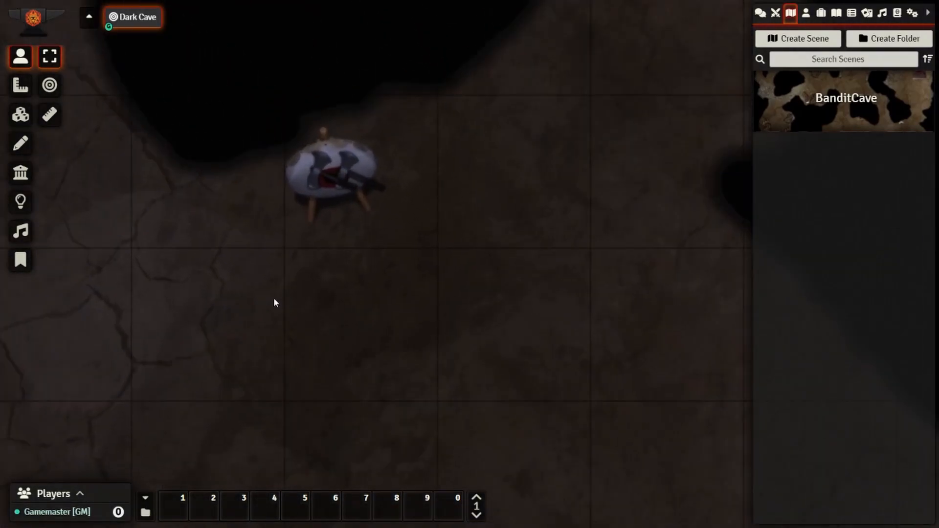
scroll(272, 296, "down", 6)
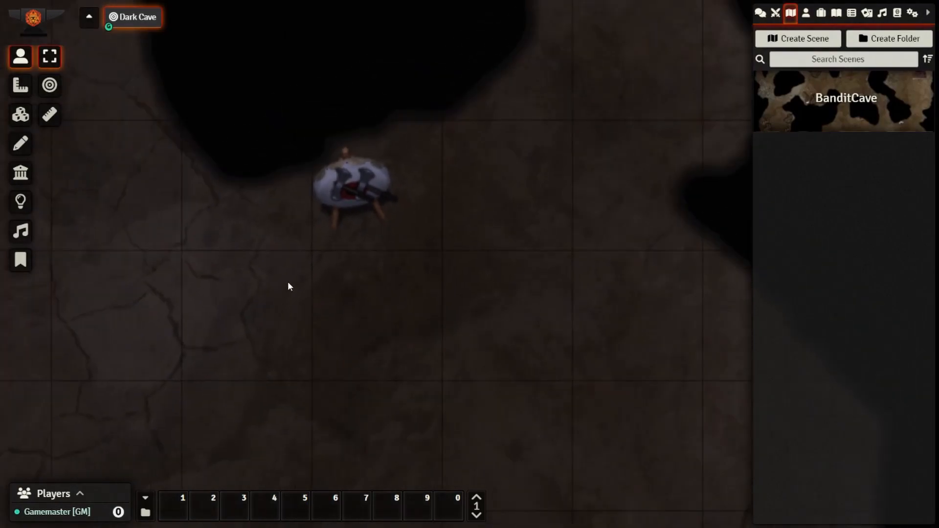
scroll(289, 294, "down", 4)
left_click_drag(313, 177, 377, 306)
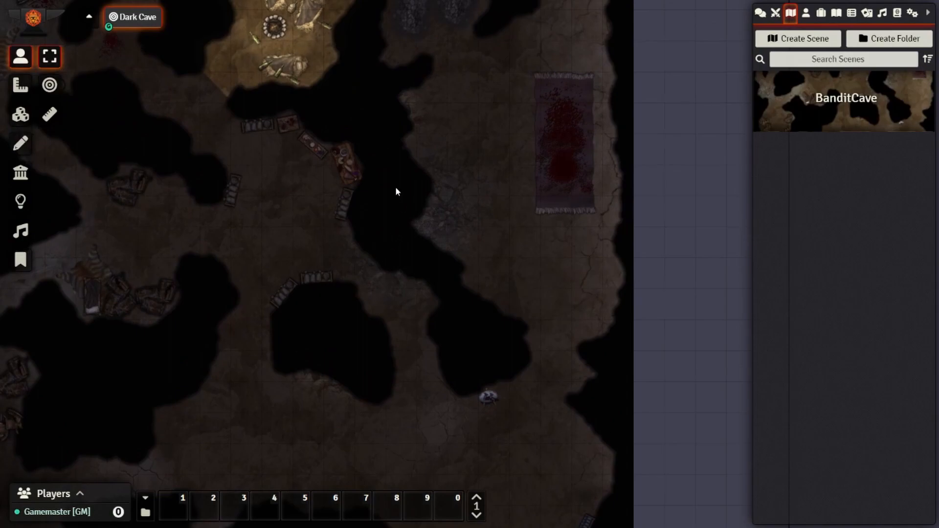
scroll(399, 189, "down", 1)
left_click_drag(309, 139, 458, 239)
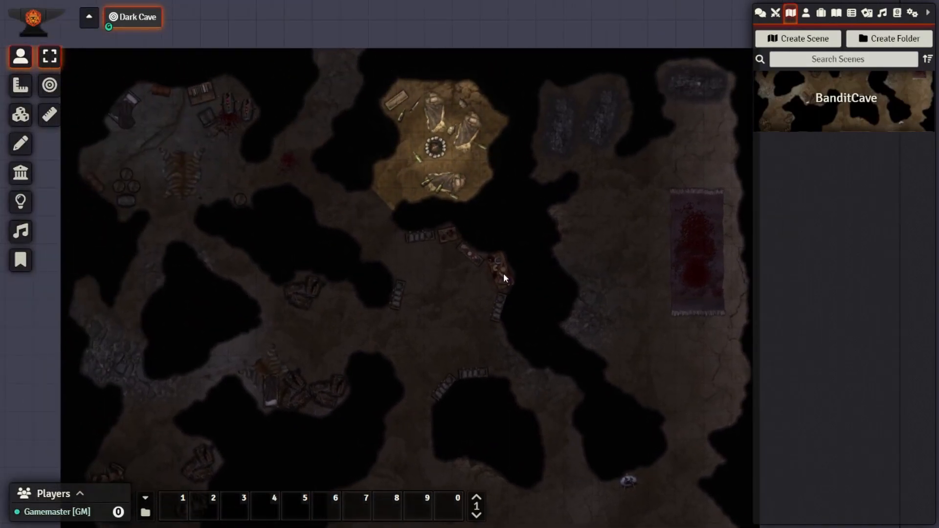
- Drag the Soldier from the SWADE Bestiary compendium onto the map beside the right-hand rug
left_click(913, 13)
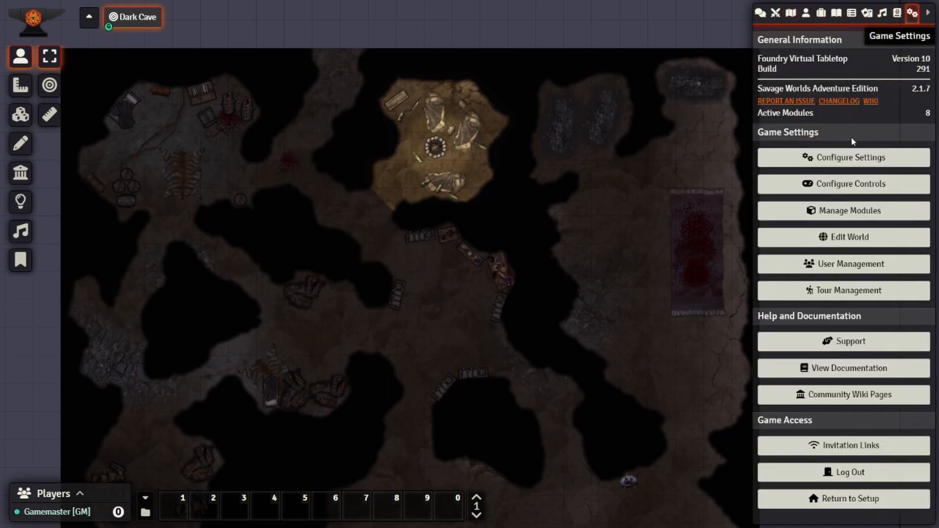
left_click(899, 13)
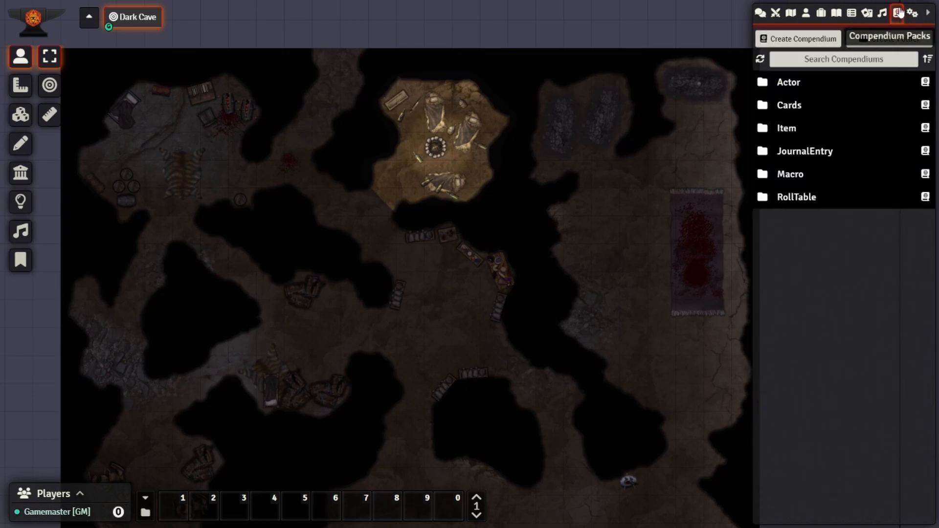
left_click(788, 86)
left_click(796, 106)
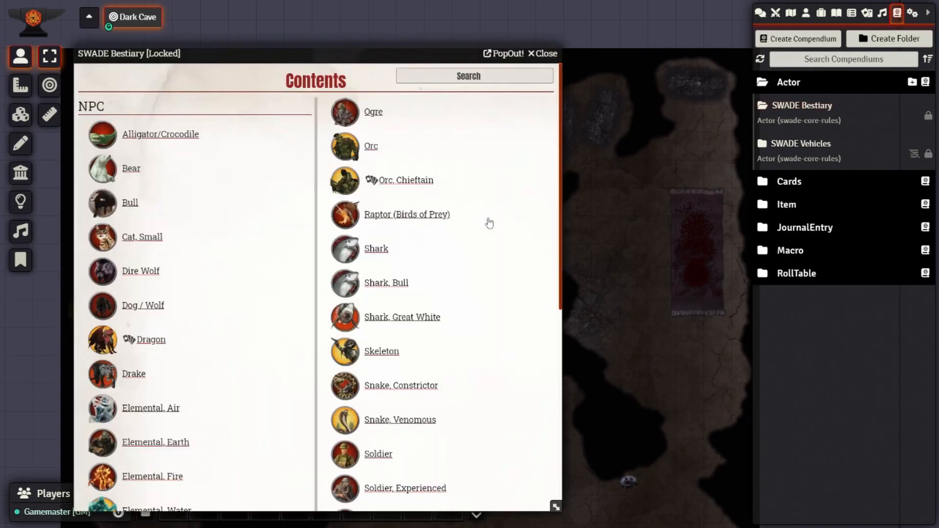
scroll(200, 293, "down", 4)
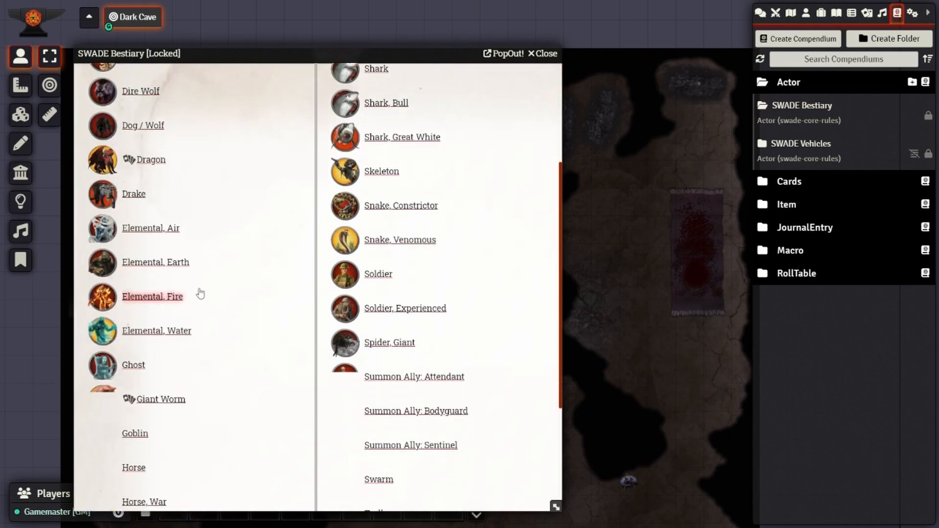
scroll(203, 293, "down", 4)
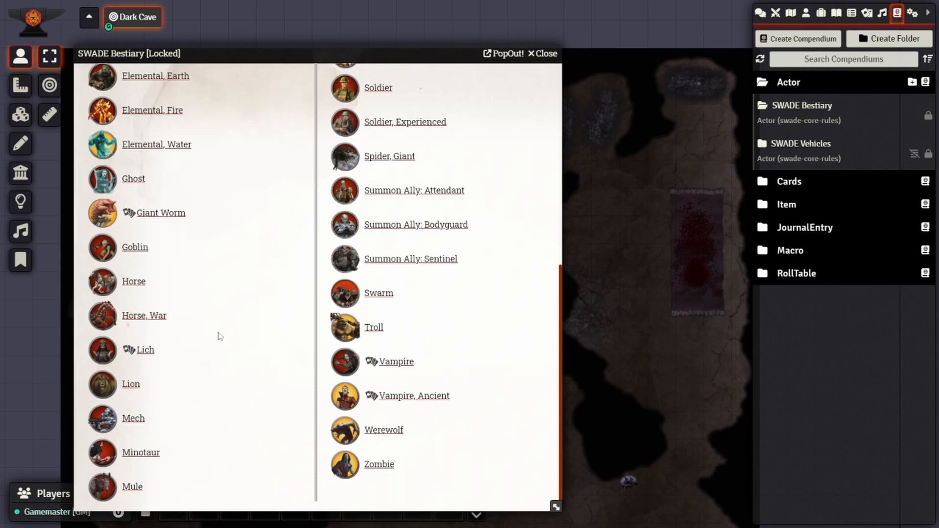
scroll(223, 333, "up", 7)
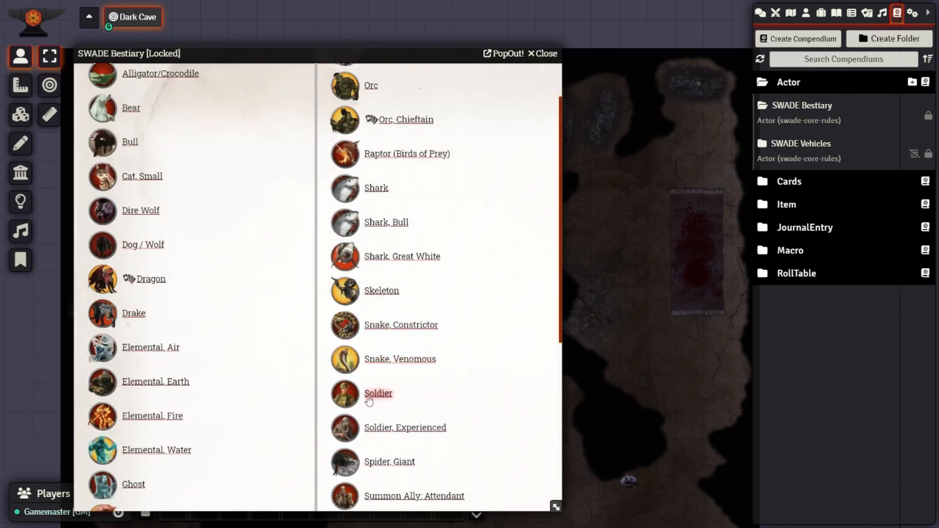
left_click_drag(377, 403, 624, 323)
- Control the Soldier to confirm it sees only its lit corridor, then list the scenes
left_click(543, 53)
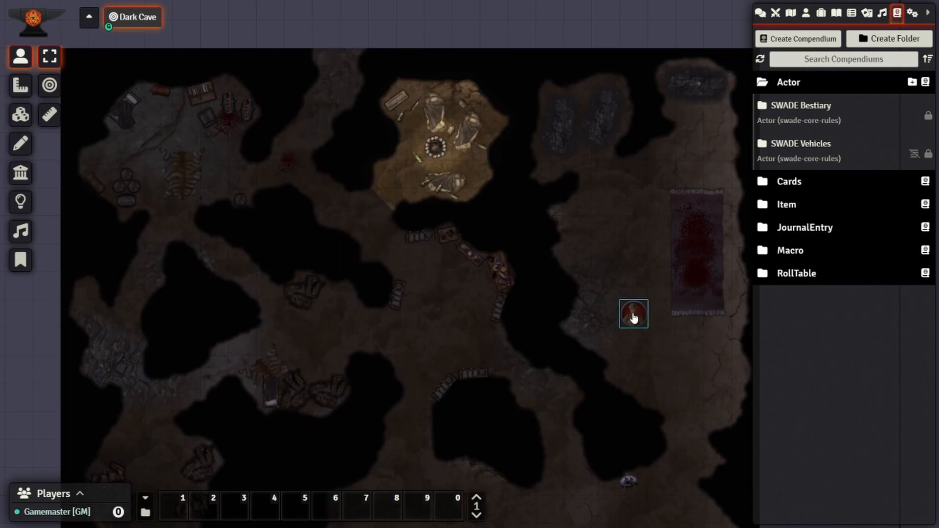
left_click(633, 317)
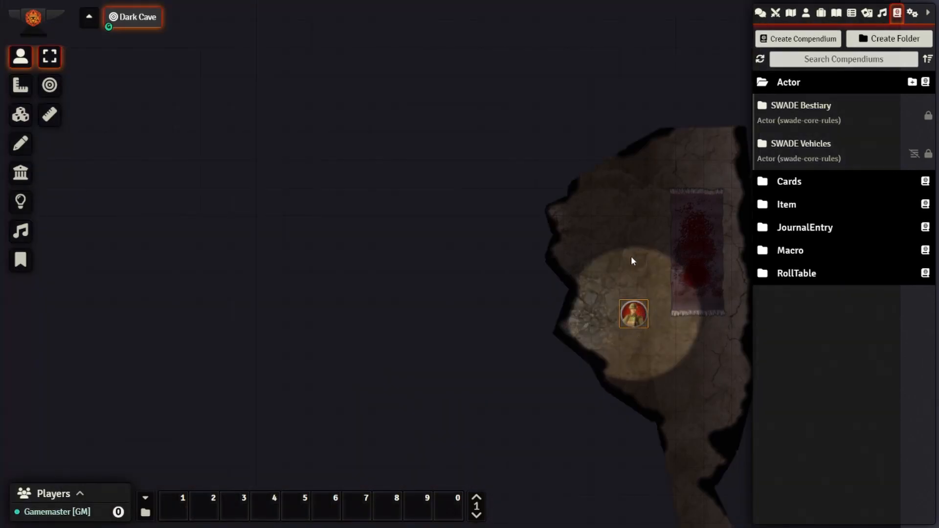
scroll(554, 358, "down", 1)
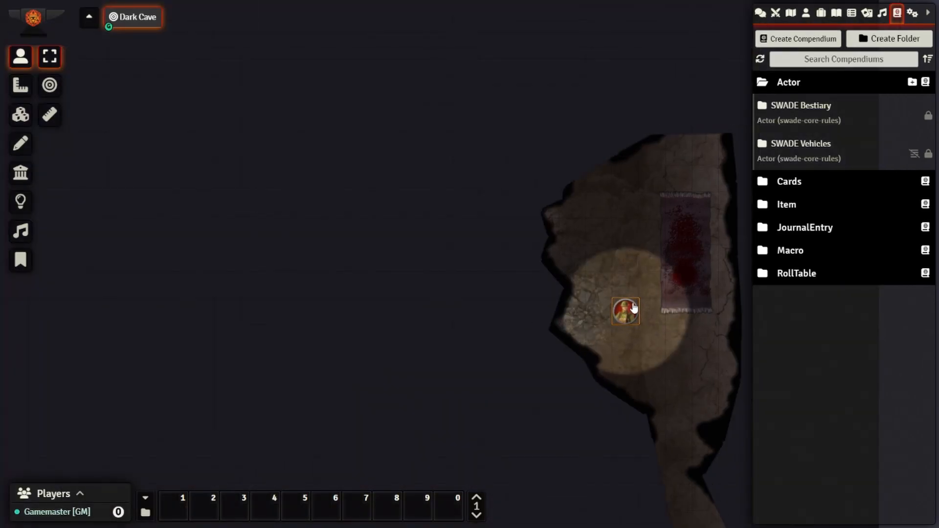
left_click_drag(681, 386, 608, 366)
left_click(553, 245)
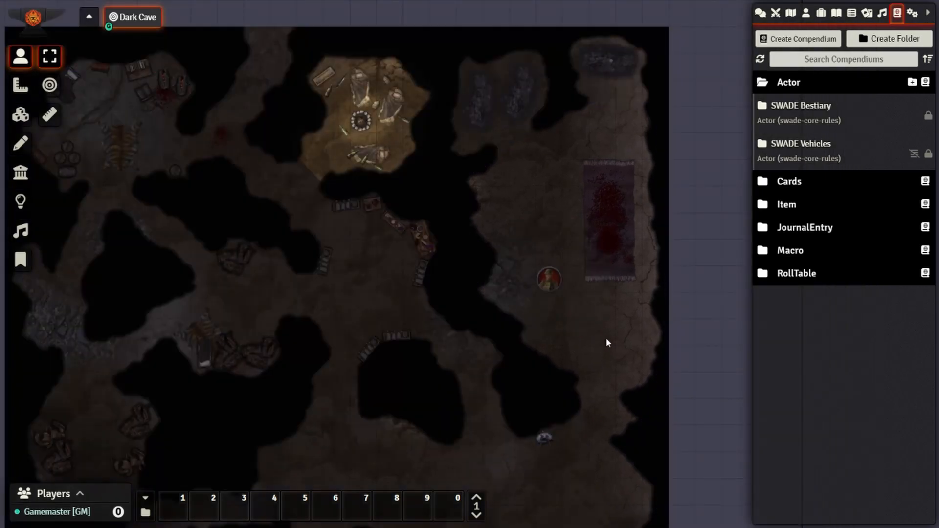
left_click(552, 295)
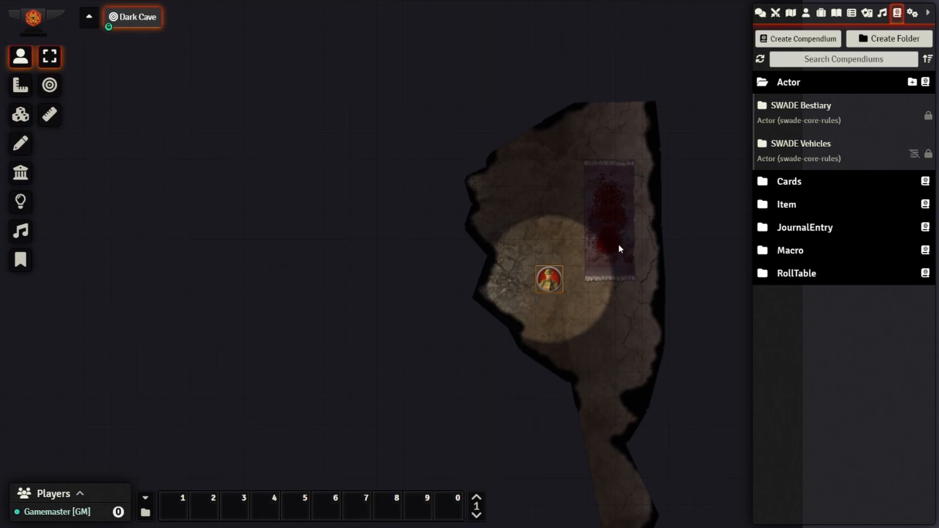
left_click_drag(592, 435, 558, 337)
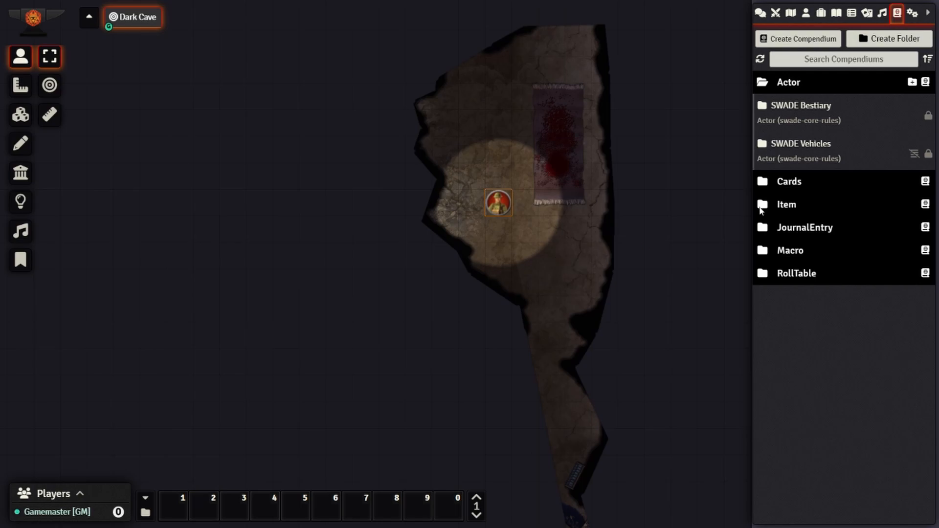
left_click(791, 13)
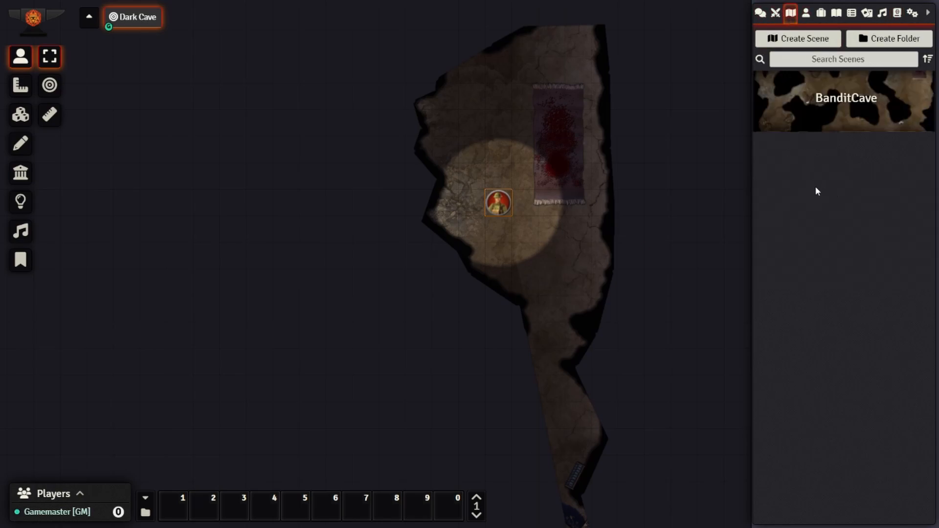
- Turn off Global Illumination in the BanditCave scene's lighting settings and save
right_click(854, 99)
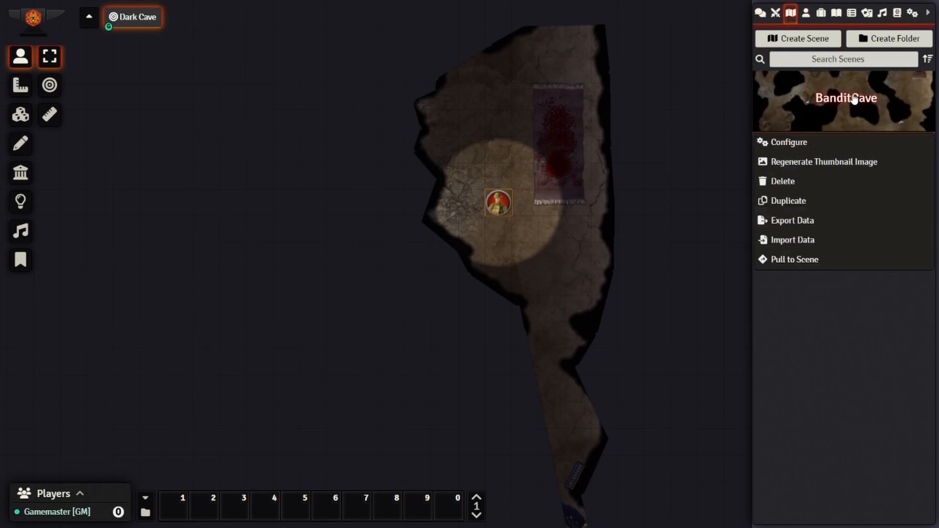
left_click(782, 142)
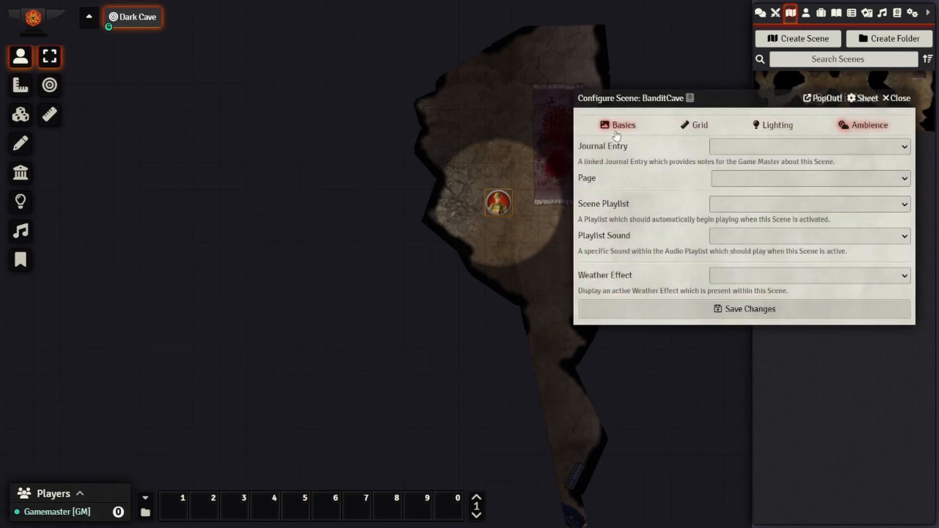
left_click(775, 125)
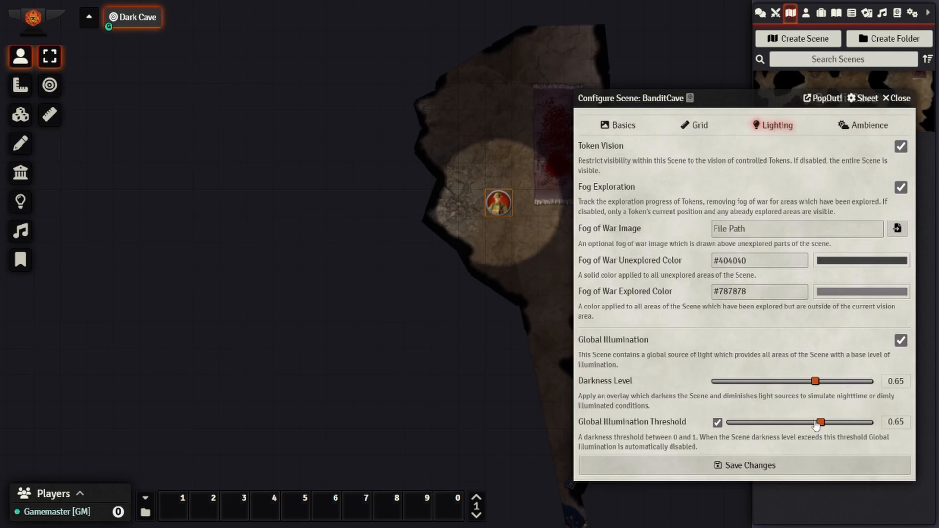
left_click(903, 341)
left_click(761, 464)
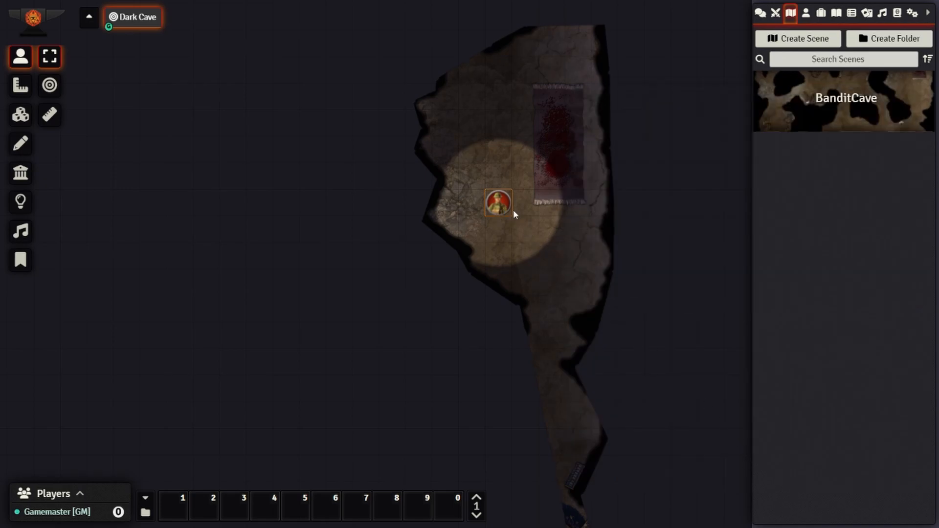
- Walk the Soldier token up into the small chamber, then back down toward the rug
key("Up")
key("Up")
key("Up")
key("Up")
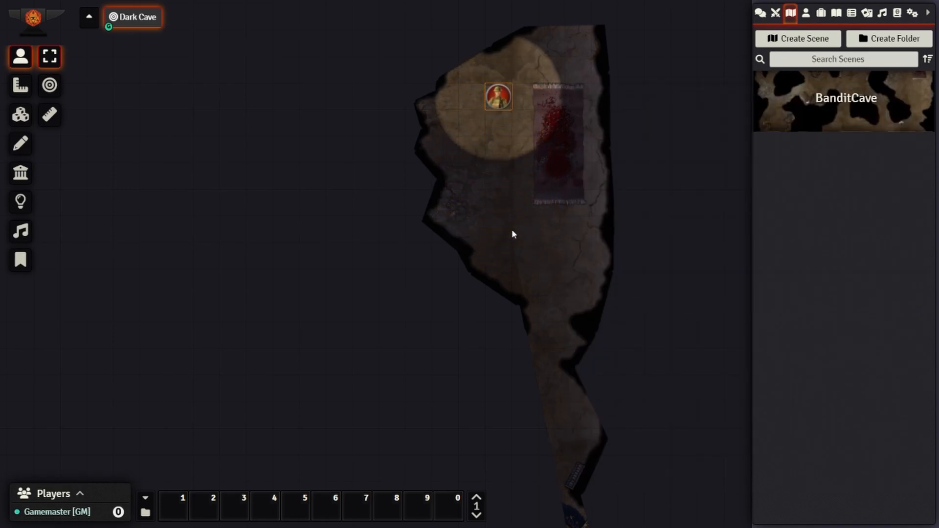
key("Left")
key("Up")
key("Up")
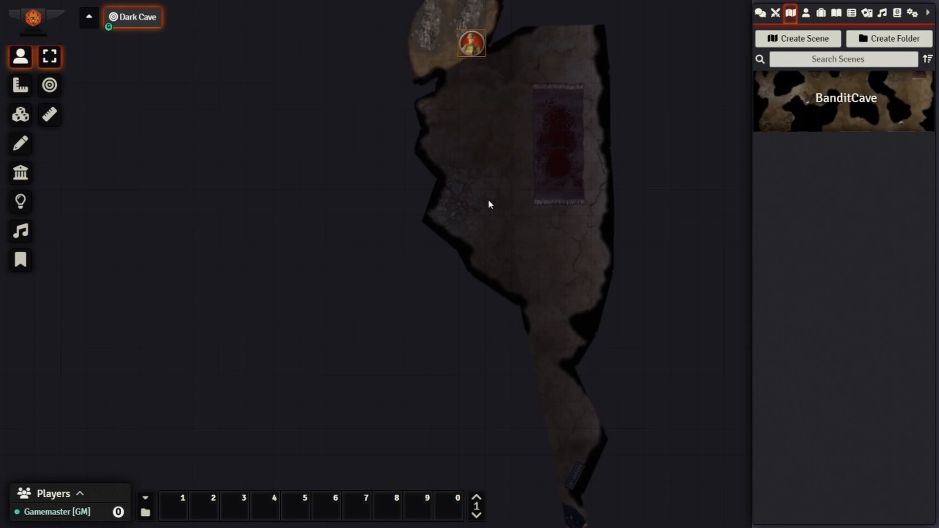
scroll(462, 142, "up", 1)
key("Down")
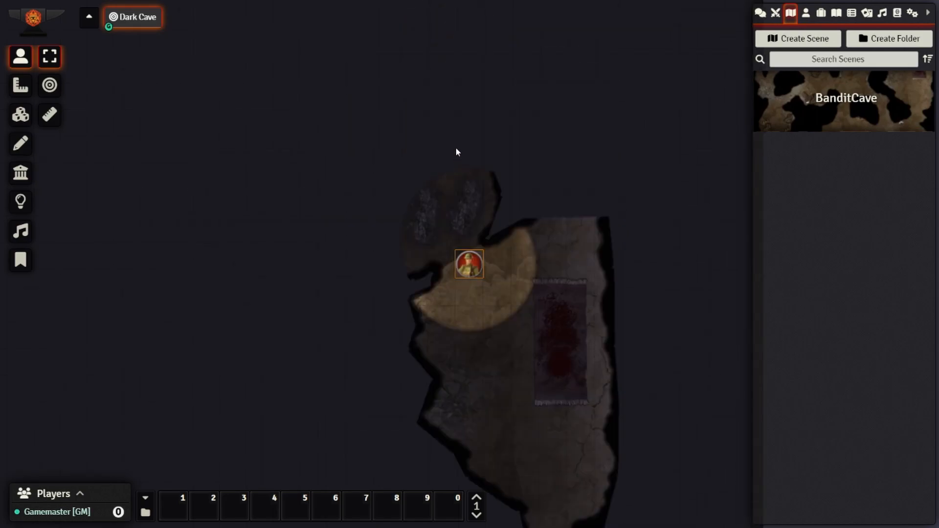
key("Up")
key("Up")
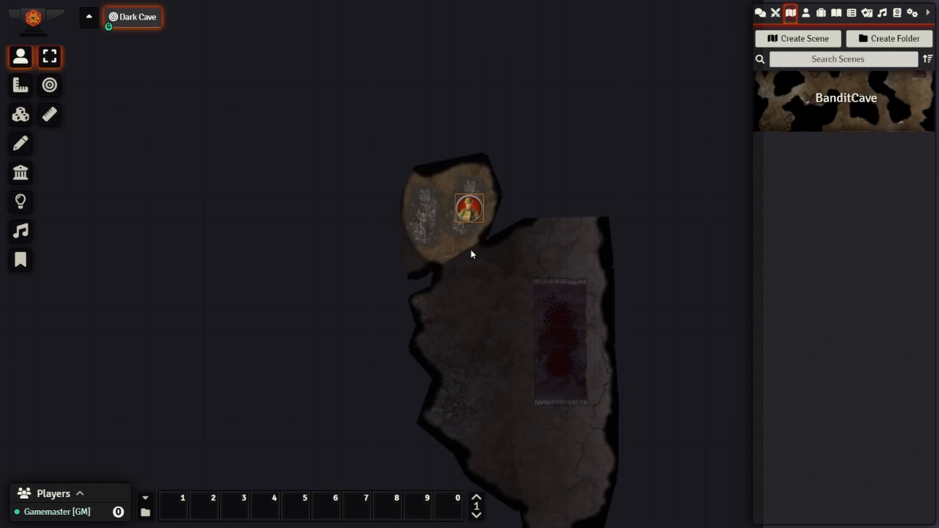
key("Left")
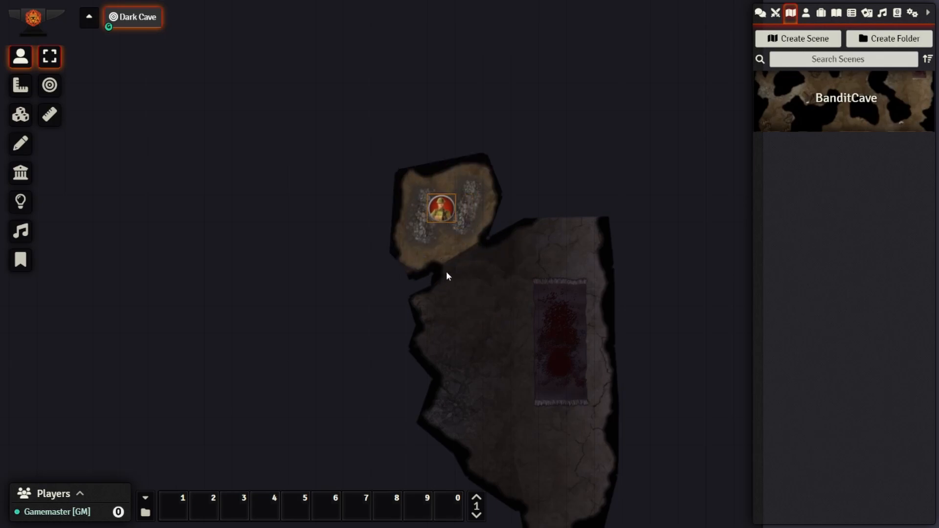
key("Down")
key("Down")
key("Right")
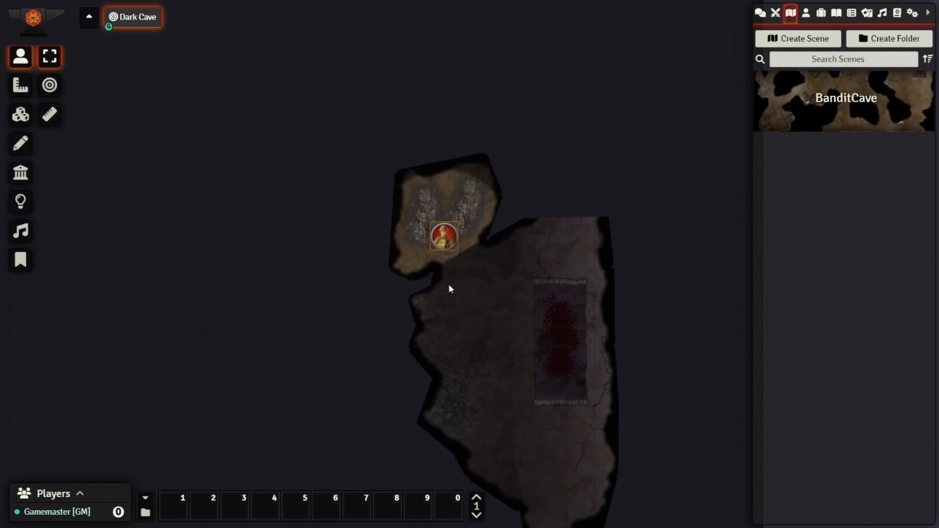
key("Right")
key("Right")
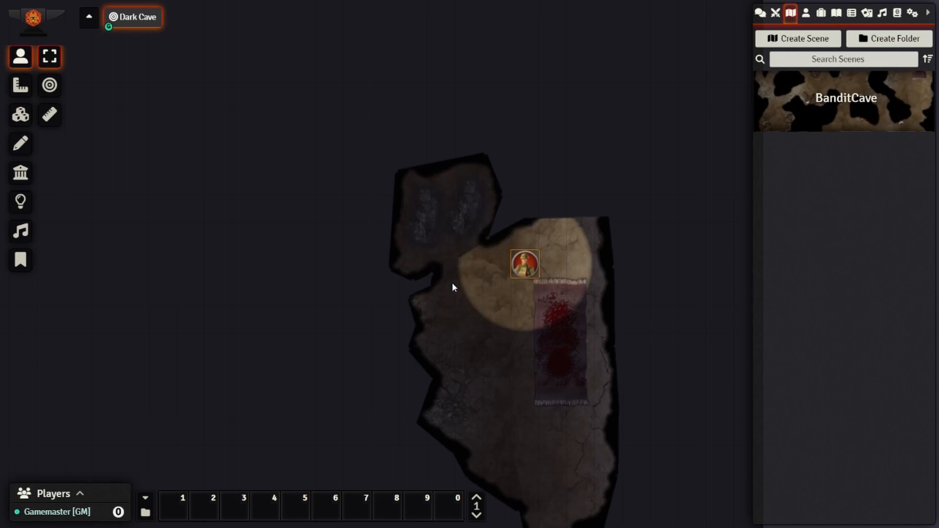
key("Up")
key("Right")
key("Right")
key("Up")
key("Down")
- Move the Soldier down the passage to the round rug room, panning the view to follow
key("Down")
key("Down")
left_click_drag(530, 486, 557, 270)
key("Down")
key("Down")
key("Down")
key("Down")
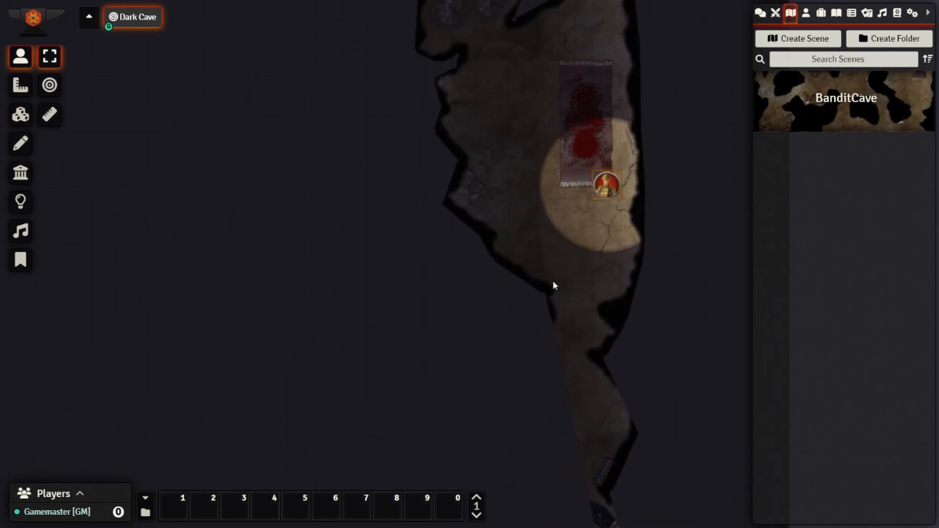
key("Left")
key("Down")
key("Down")
key("Down")
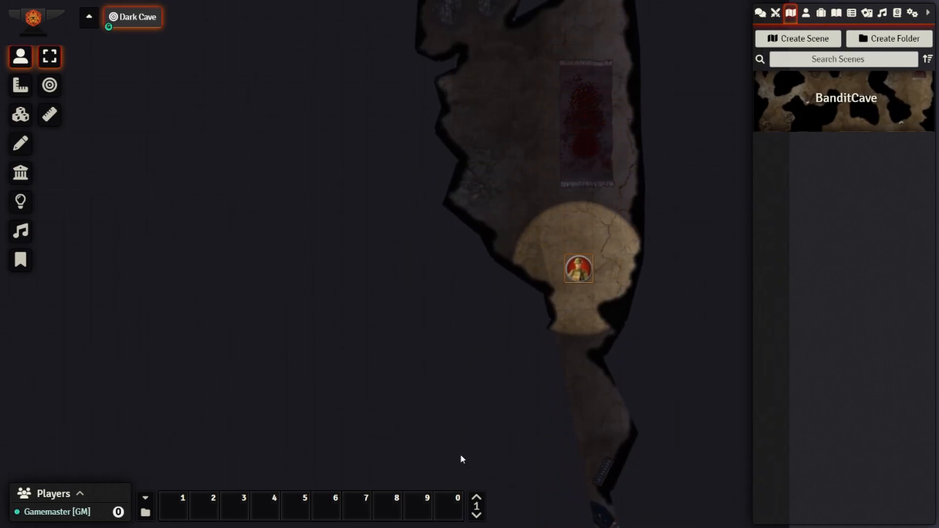
left_click_drag(595, 445, 603, 311)
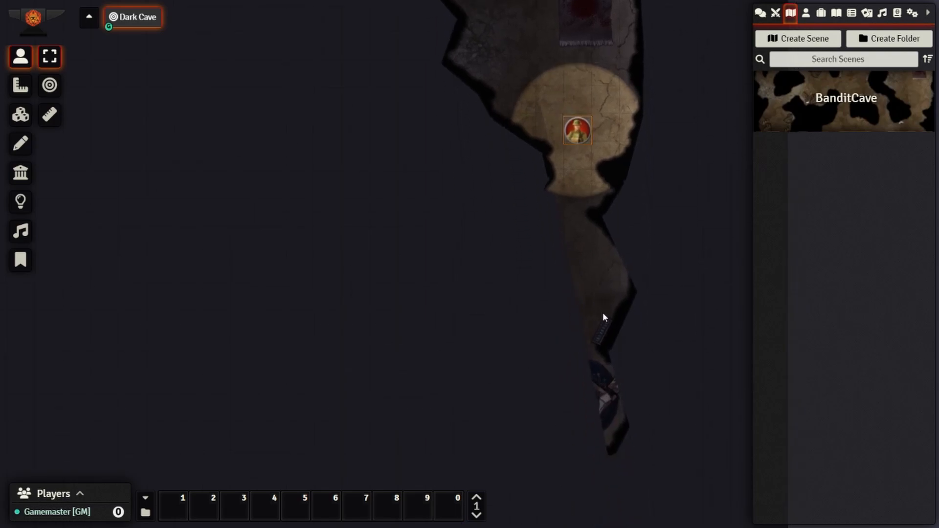
key("Down")
key("Down")
key("Down")
key("Down")
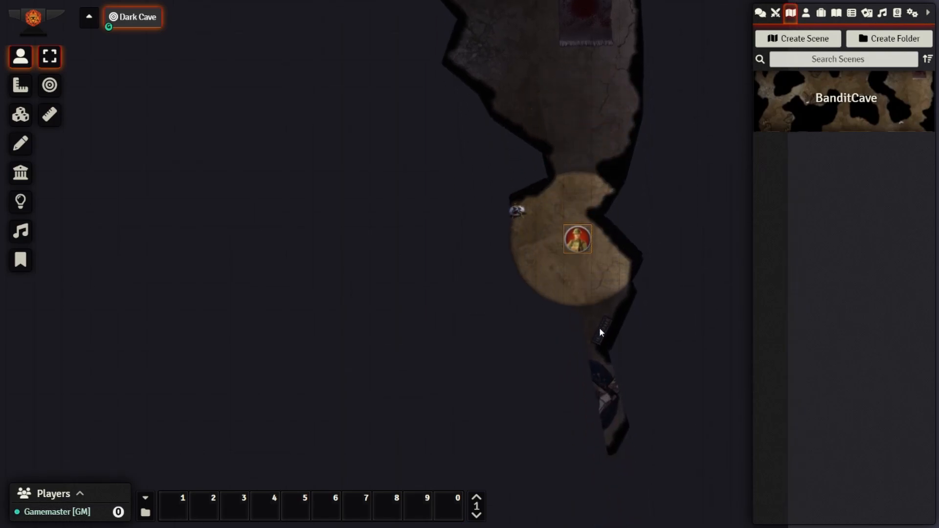
key("Left")
key("Left")
key("Down")
key("Down")
key("Down")
key("Down")
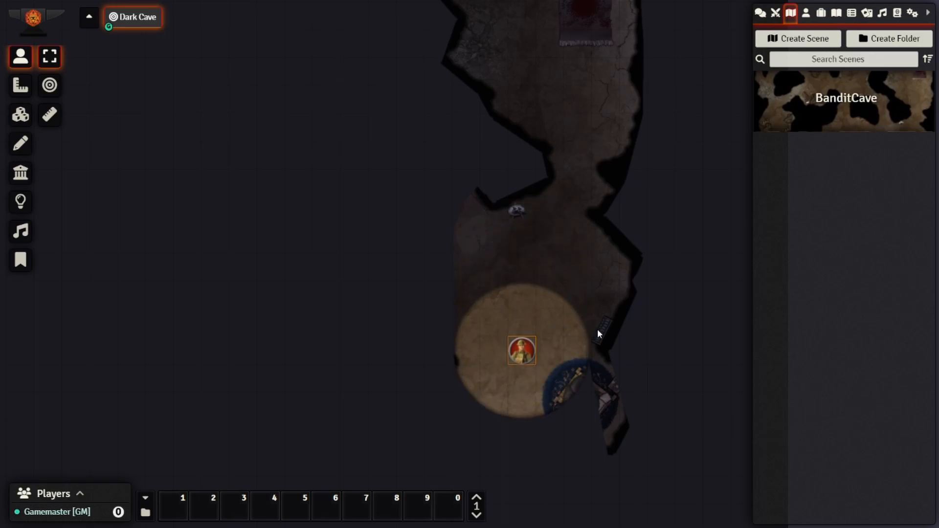
key("Down")
key("Right")
key("Right")
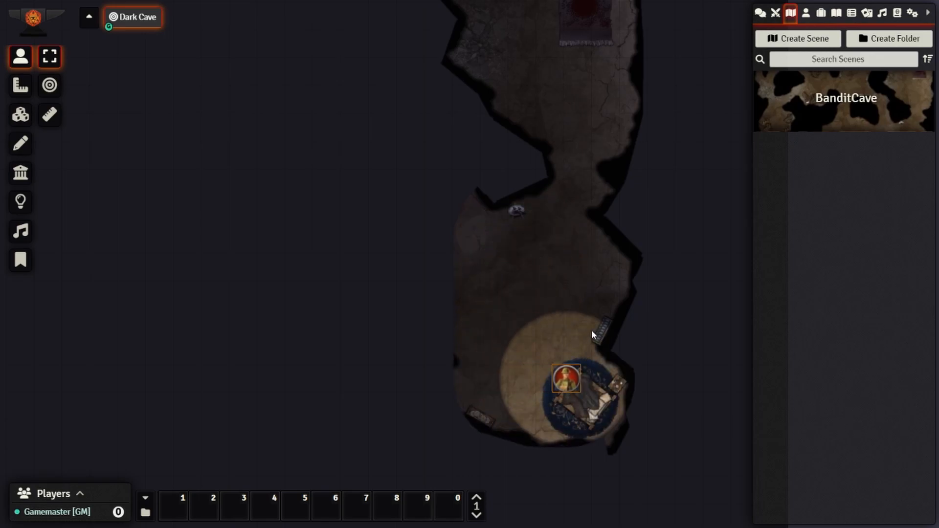
key("Down")
key("Down")
key("Left")
key("Left")
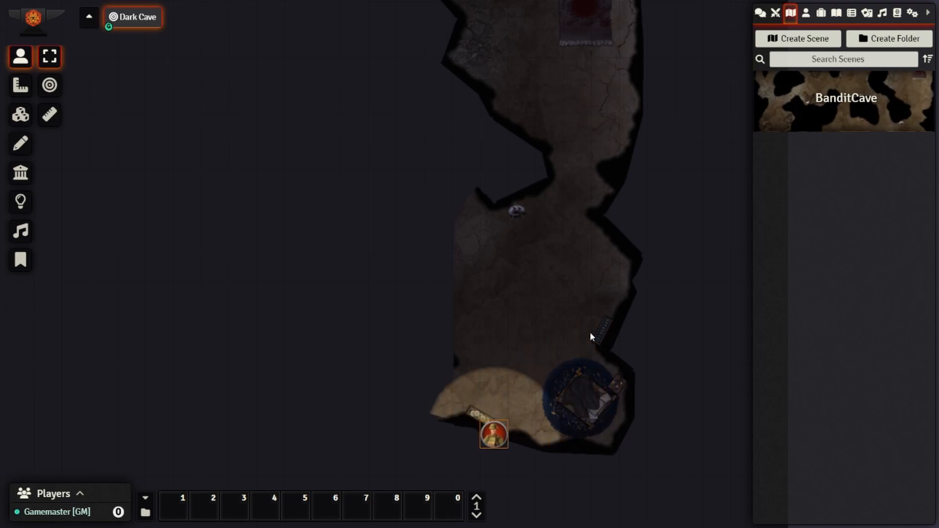
key("Up")
key("Up")
- Walk the Soldier back up and left into the narrow northern passage
key("Left")
key("Up")
key("Up")
key("Up")
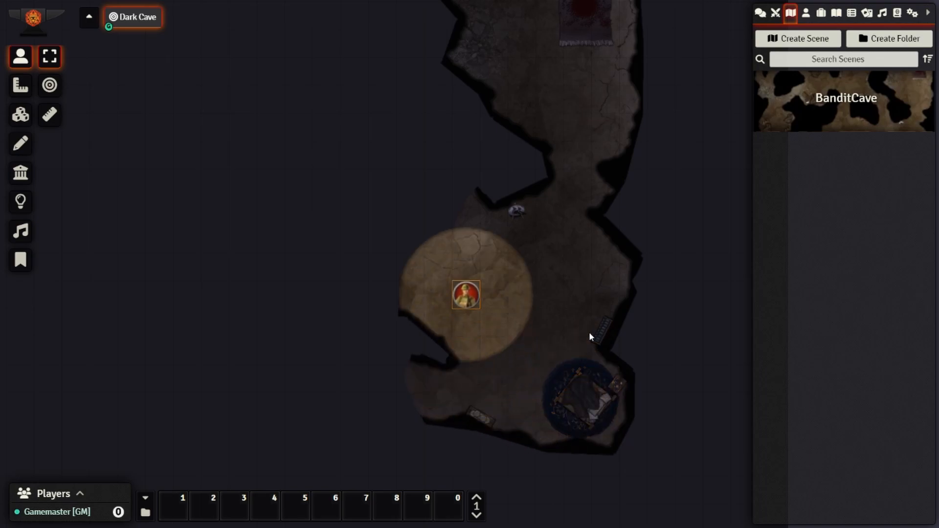
key("Up")
key("Up")
key("Left")
key("Up")
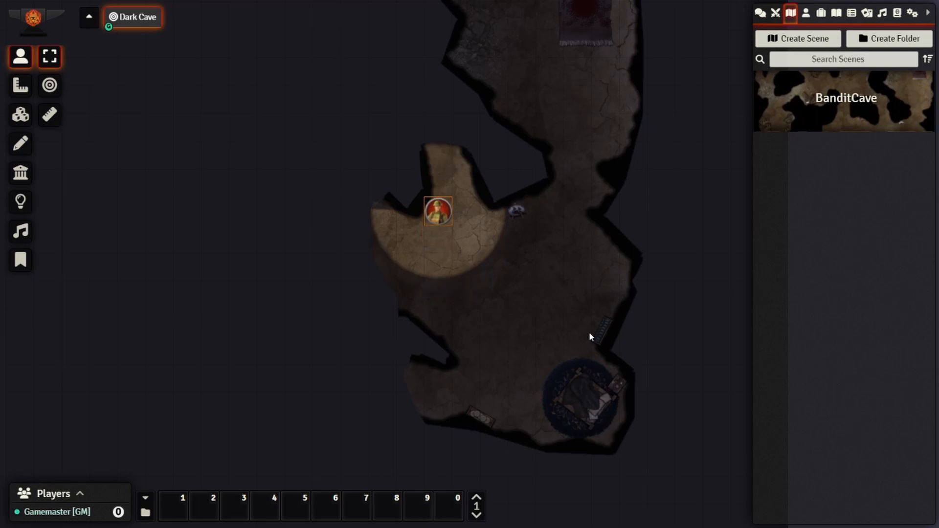
key("Up")
key("Up")
key("Up")
key("Up")
key("Left")
key("Up")
key("Left")
key("Left")
- Pan to the northern rooms and walk the token up through the small room into the narrow passage
left_click_drag(464, 259, 539, 342)
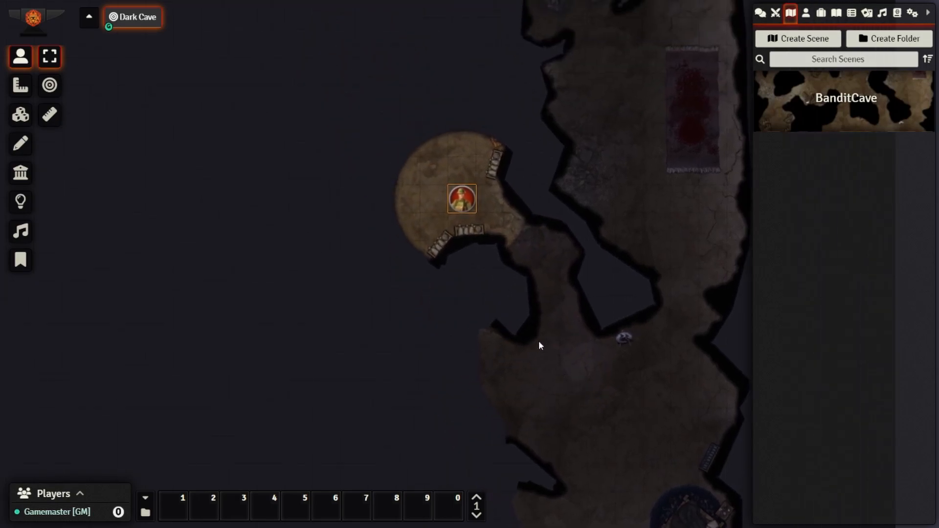
key("Up")
key("Left")
key("Up")
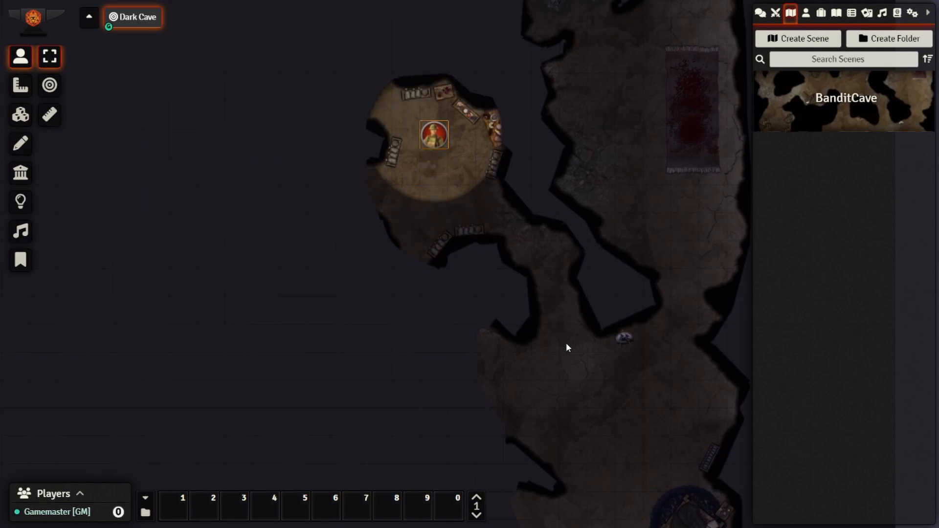
key("Up")
key("Left")
key("Left")
key("Up")
key("Left")
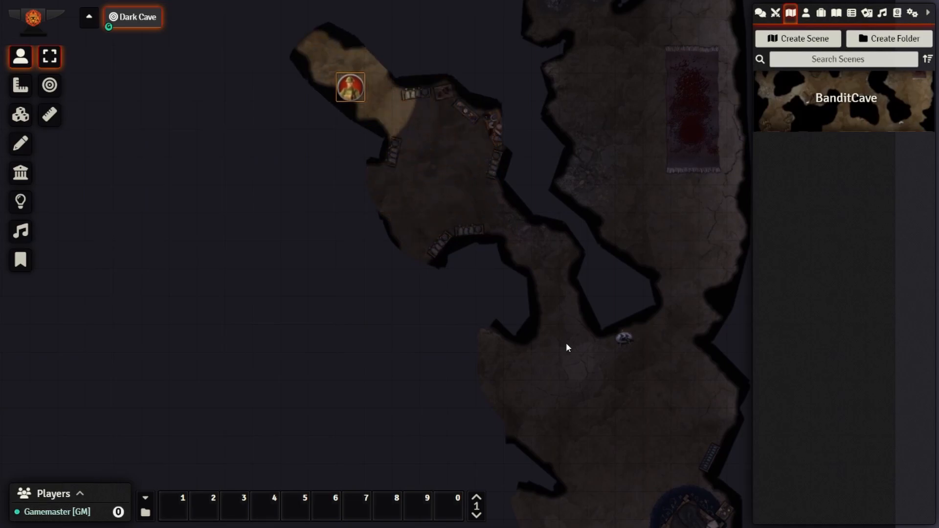
key("Up")
key("Right")
key("Down")
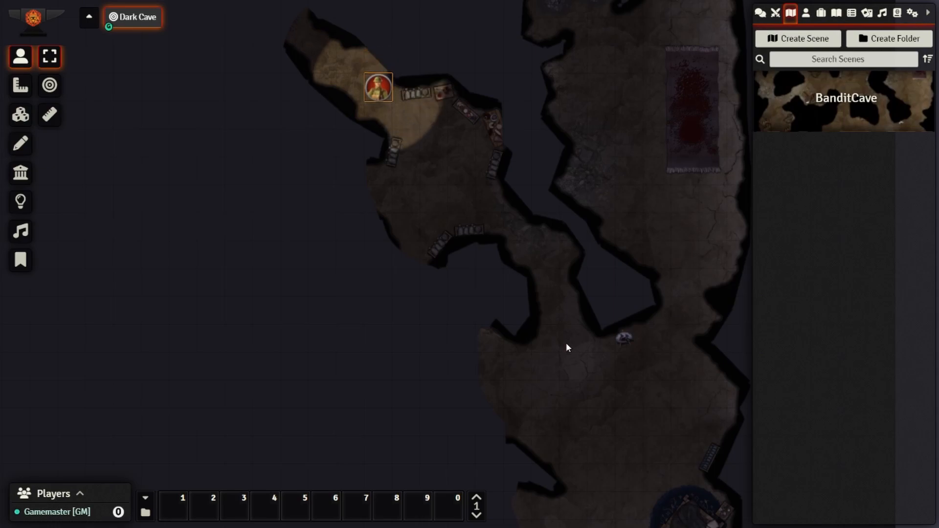
key("Left")
- Step the token into the room above and back out, then continue up the passage
scroll(432, 152, "down", 2)
left_click_drag(431, 157, 493, 293)
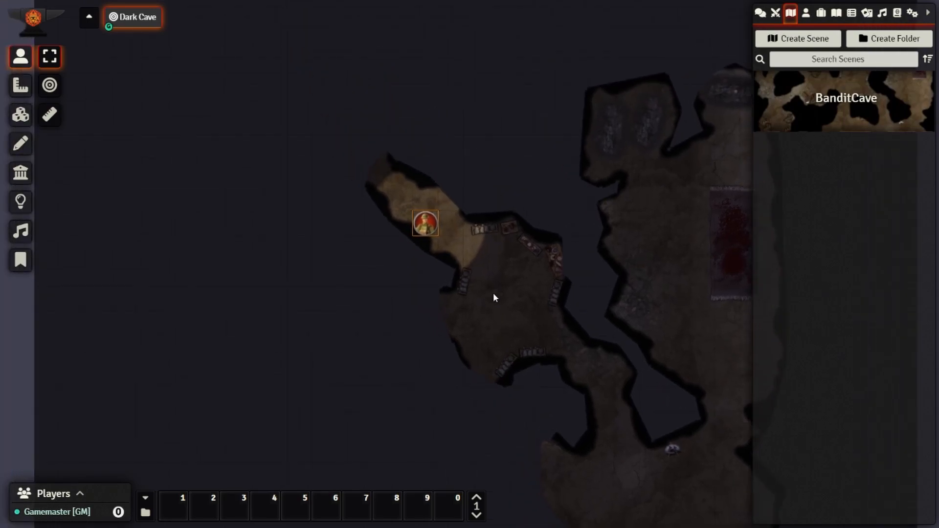
key("Up")
key("Down")
key("Up+Right")
key("Up+Right")
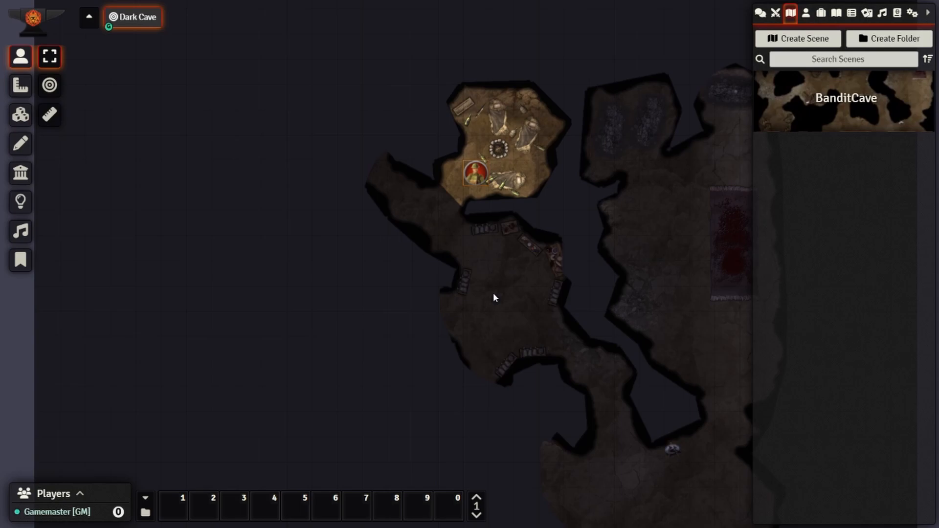
key("Down+Left")
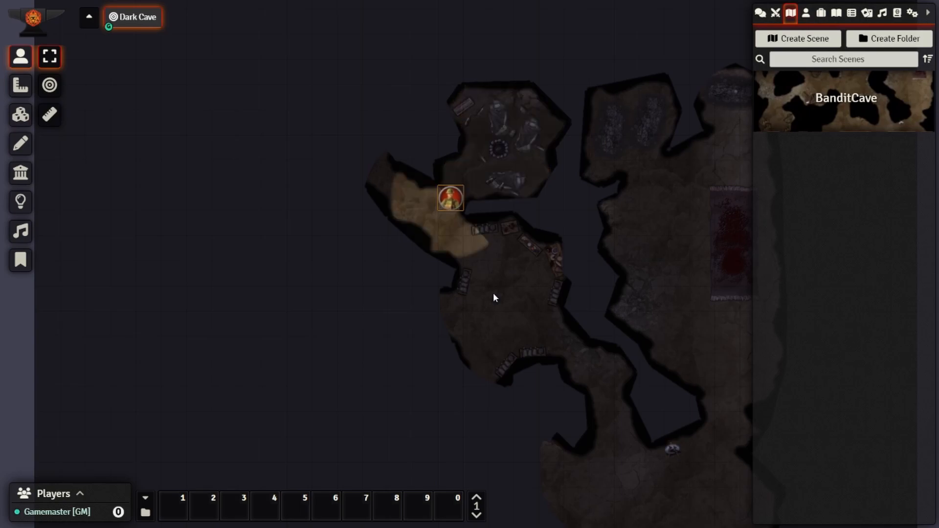
key("Left")
key("Up")
key("Left")
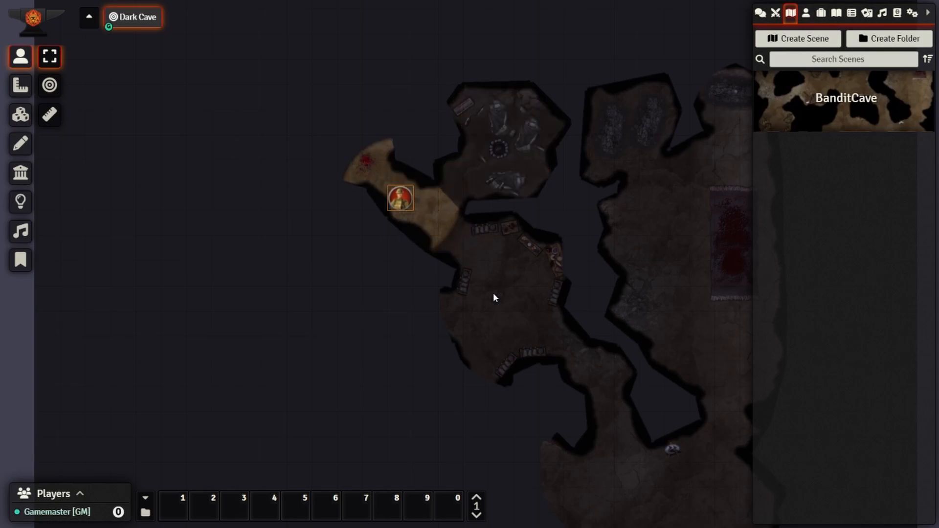
key("Up")
key("Left")
key("Up")
key("Up")
key("Right")
key("Up")
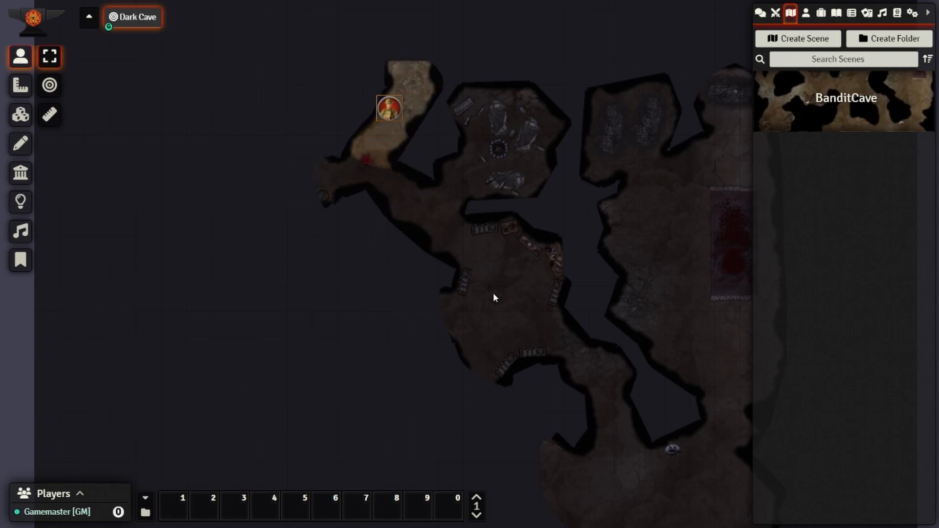
key("Right")
key("Up")
key("Up")
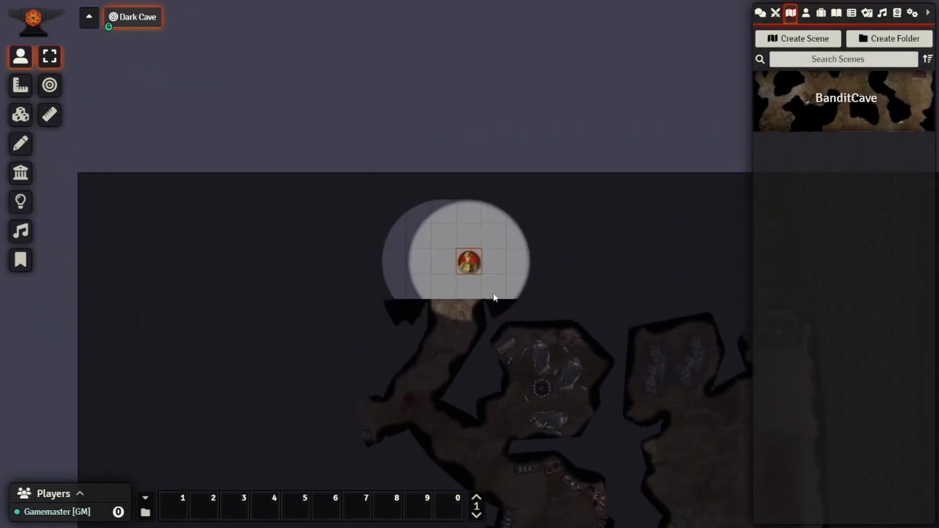
- Walk the token down-left into the upper-left cave room, then deselect it
key("Down")
key("Left")
key("Down")
key("Left")
key("Down")
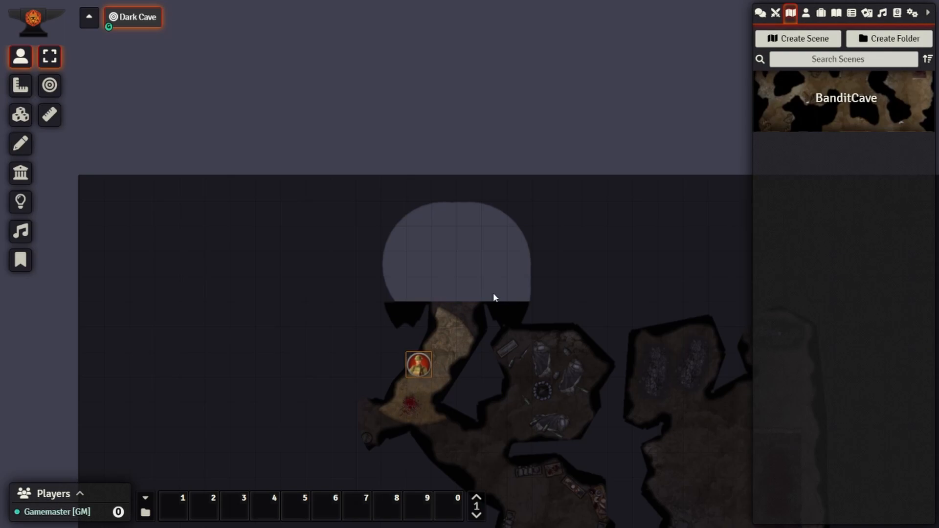
key("Left")
key("Down")
key("Down")
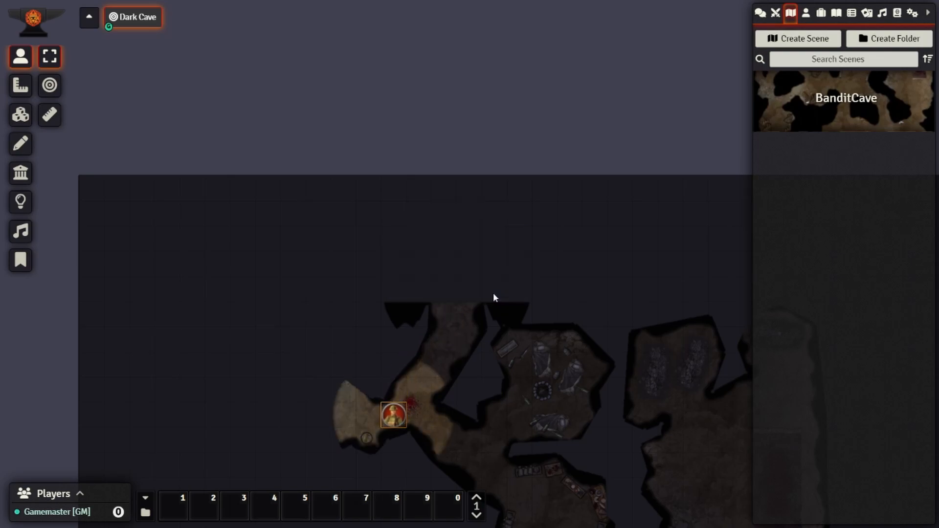
key("Left")
key("Left")
key("Up")
key("Up")
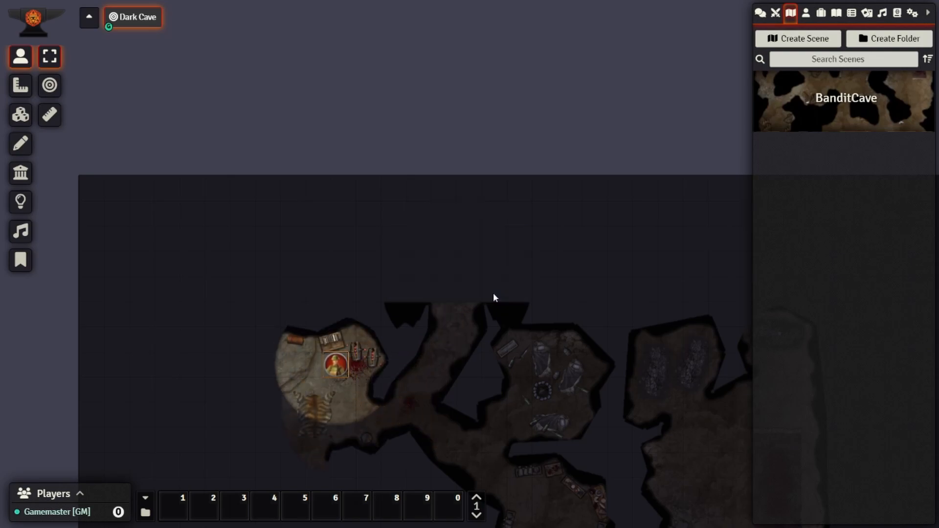
key("Left")
key("Left")
key("Left")
key("Down")
key("Down")
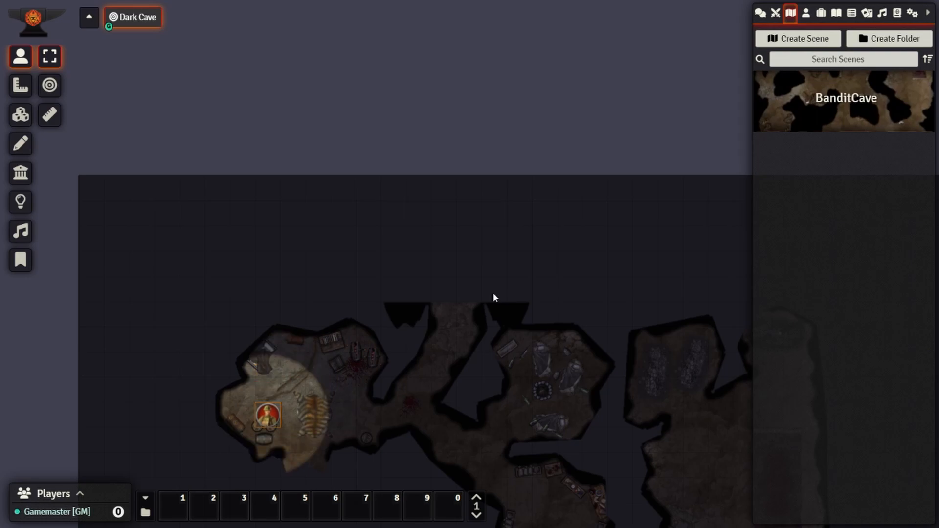
scroll(418, 315, "down", 3)
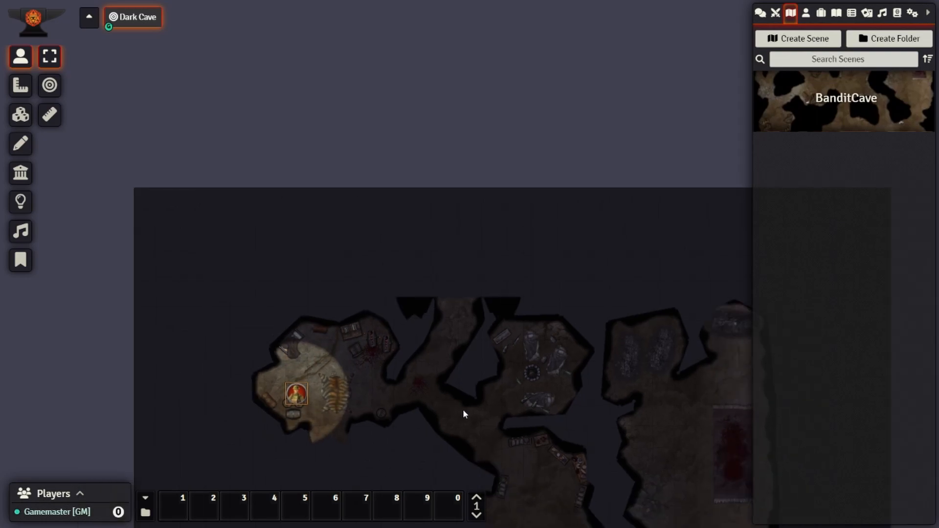
left_click(482, 436)
- Deselect the Soldier, fit the whole dimmed BanditCave map in view, and return to Token Controls
left_click_drag(521, 503, 460, 206)
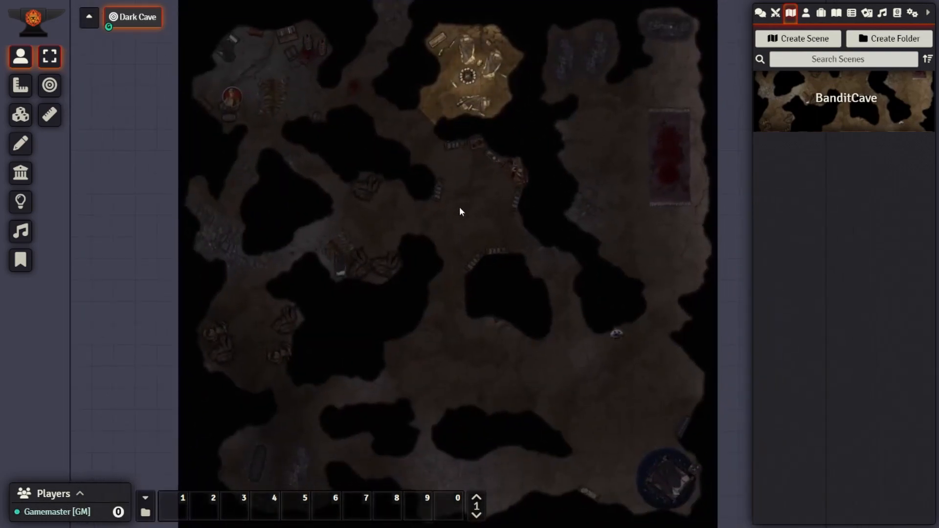
left_click(234, 98)
left_click(340, 217)
scroll(458, 326, "down", 2)
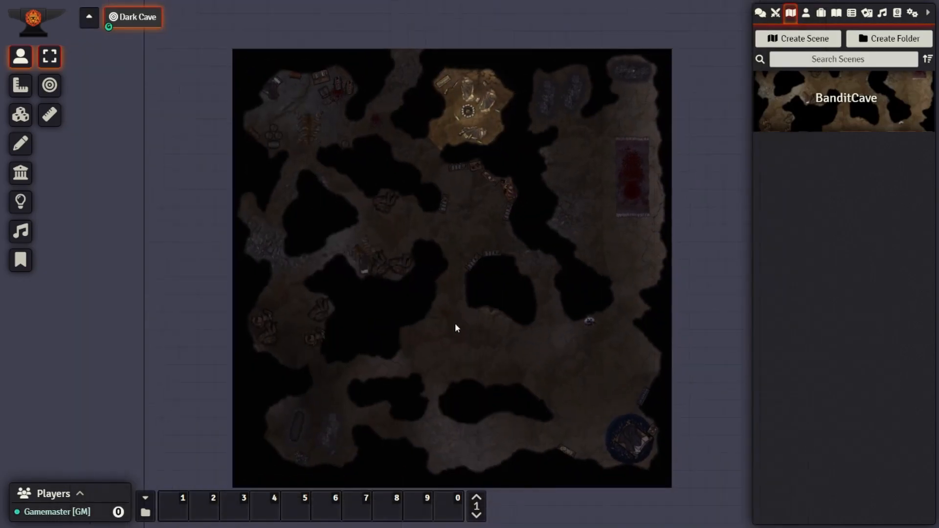
scroll(485, 382, "up", 3)
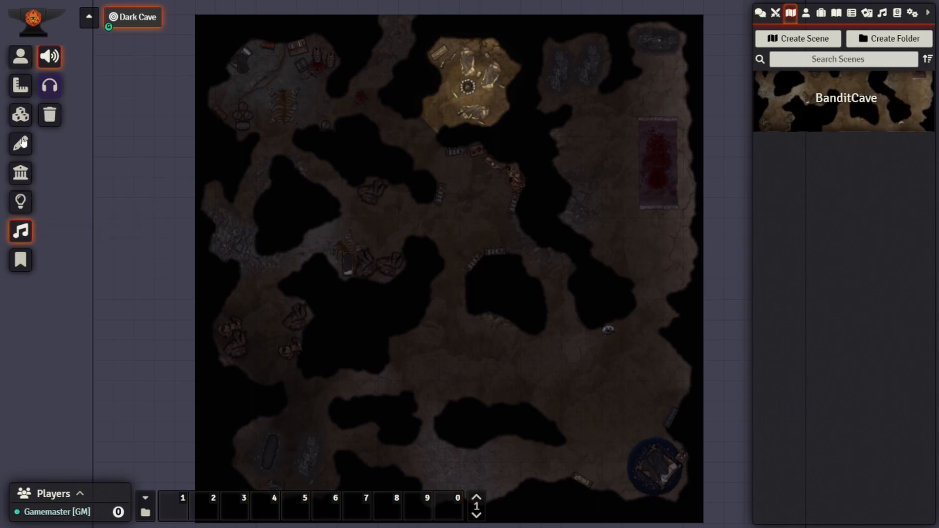
left_click(20, 58)
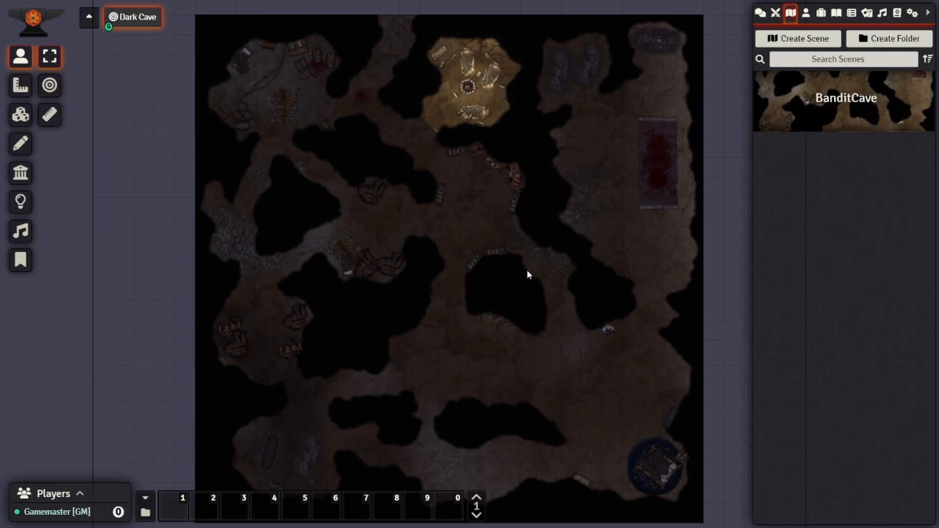
left_click_drag(542, 401, 492, 399)
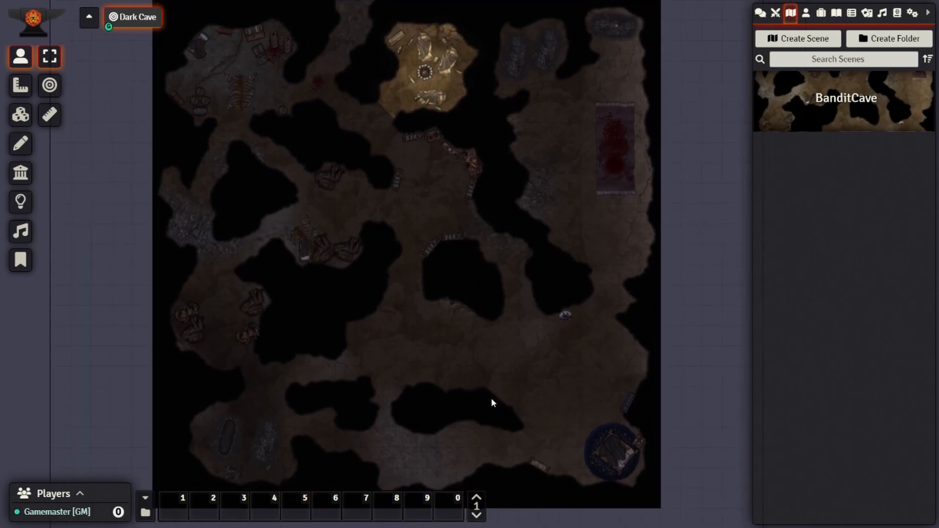